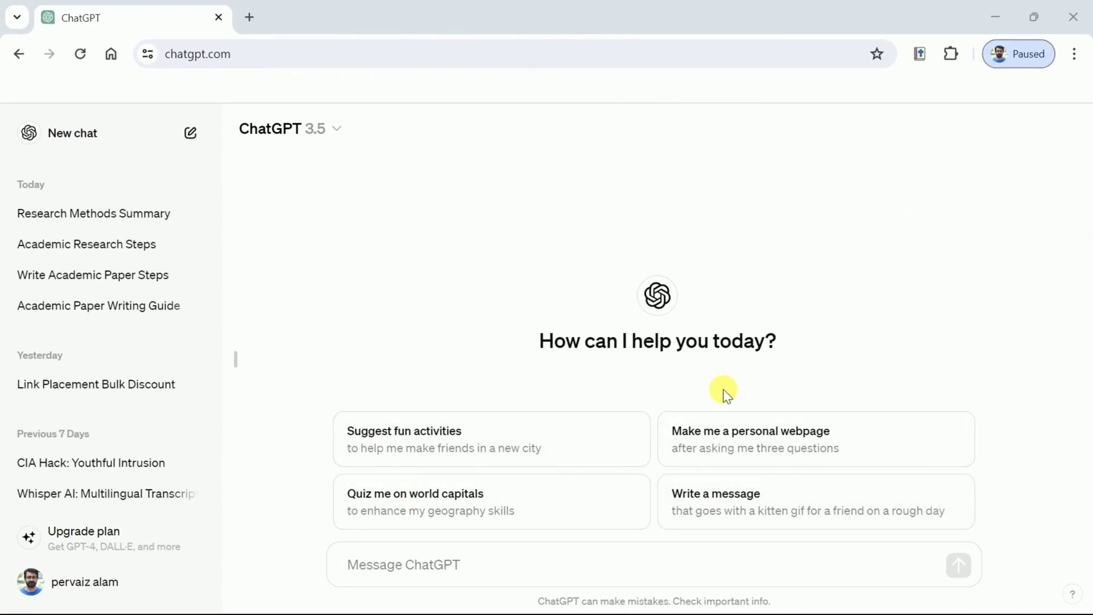
Paste the prompt asking for academic research steps and the steps for each research method
drag(686, 341, 754, 341)
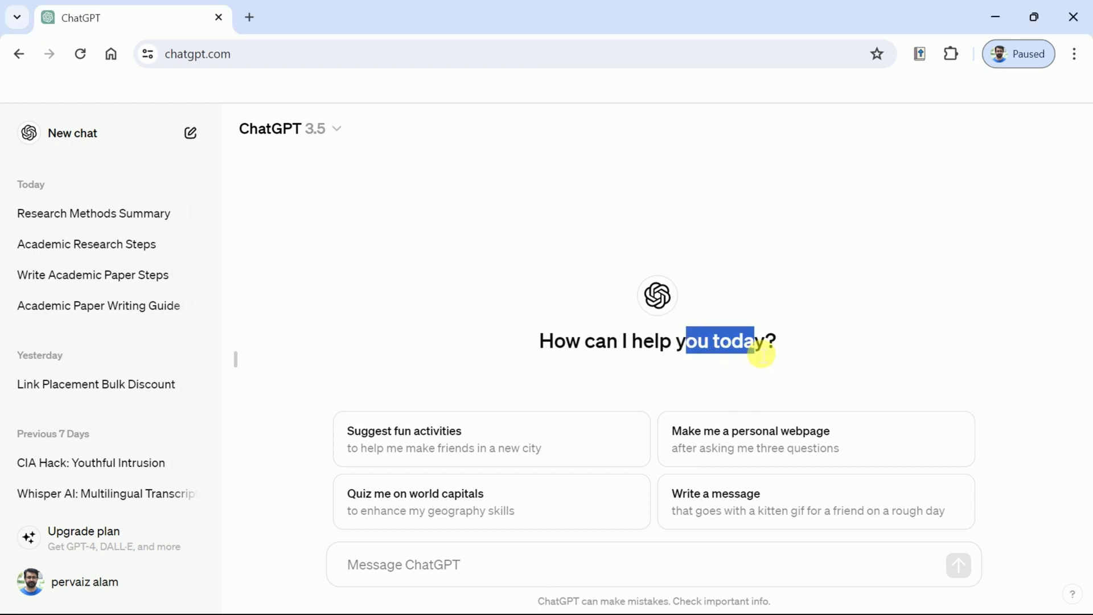
click(939, 371)
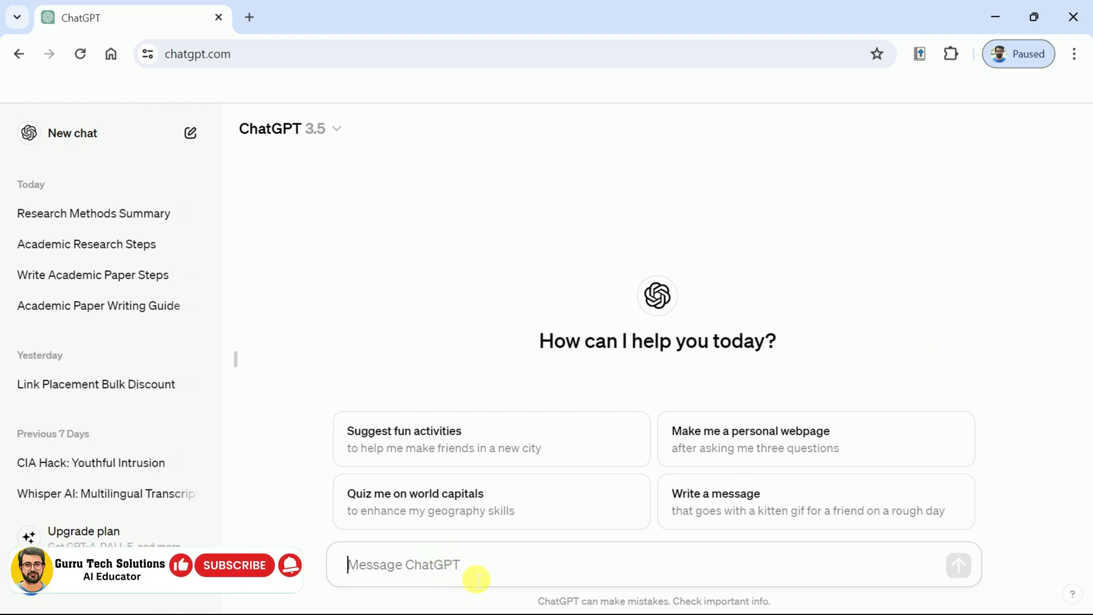
click(529, 583)
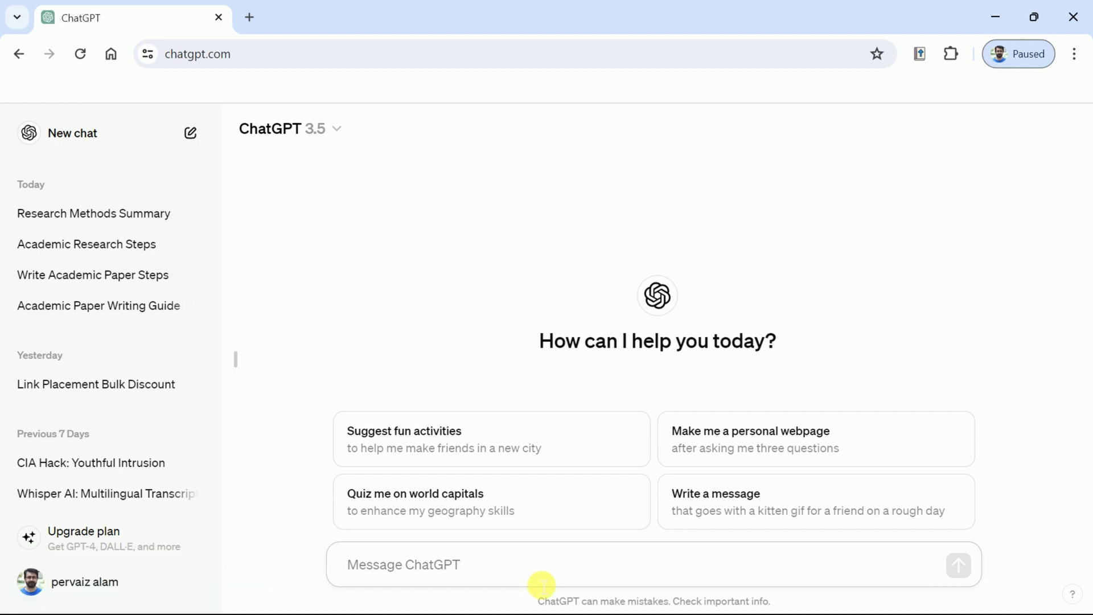
text(please provide steps in academic research and further write steps for each research methods)
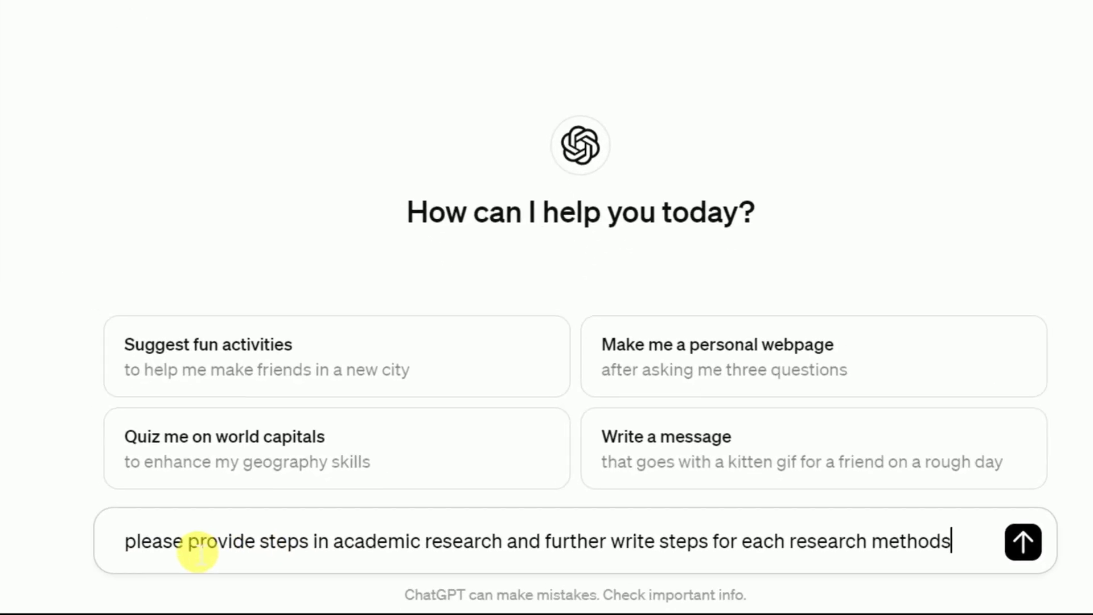
Highlight the prompt's key phrases, then send it to ChatGPT
drag(261, 544, 567, 564)
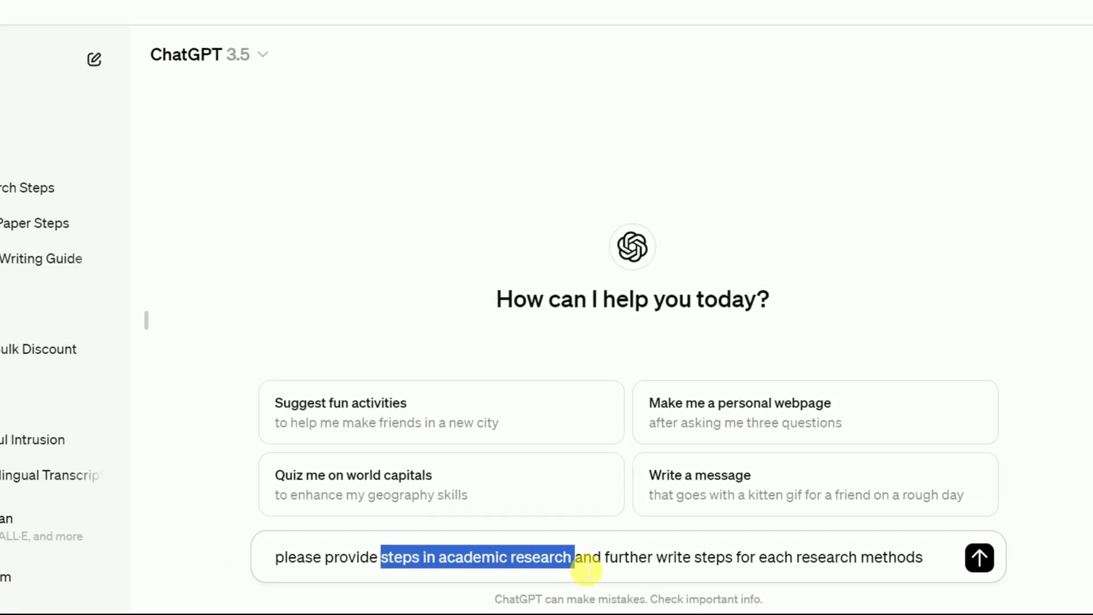
drag(794, 562, 927, 569)
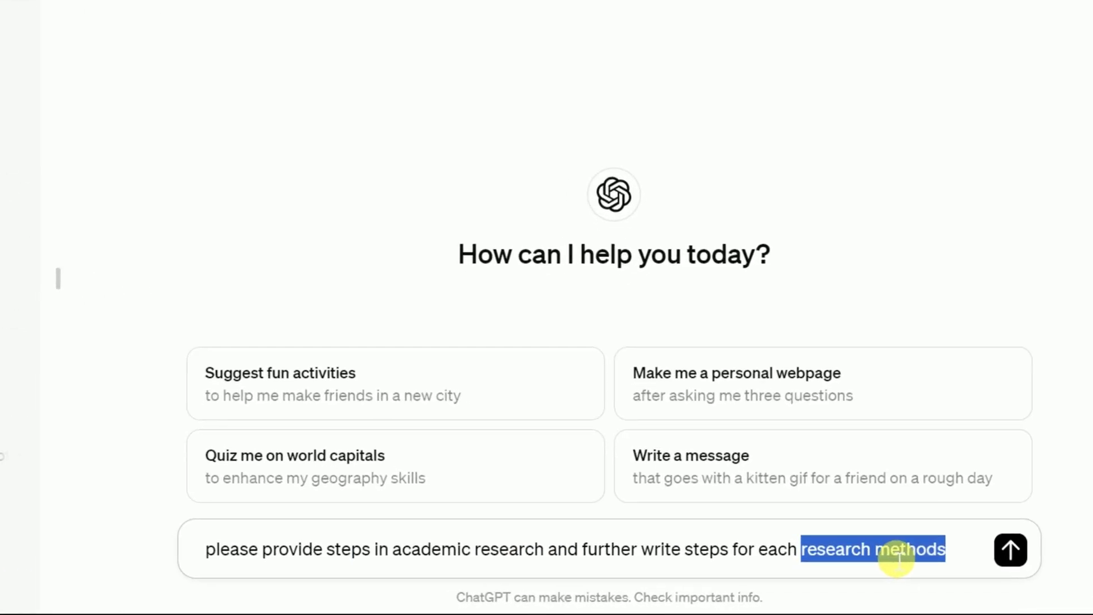
click(739, 560)
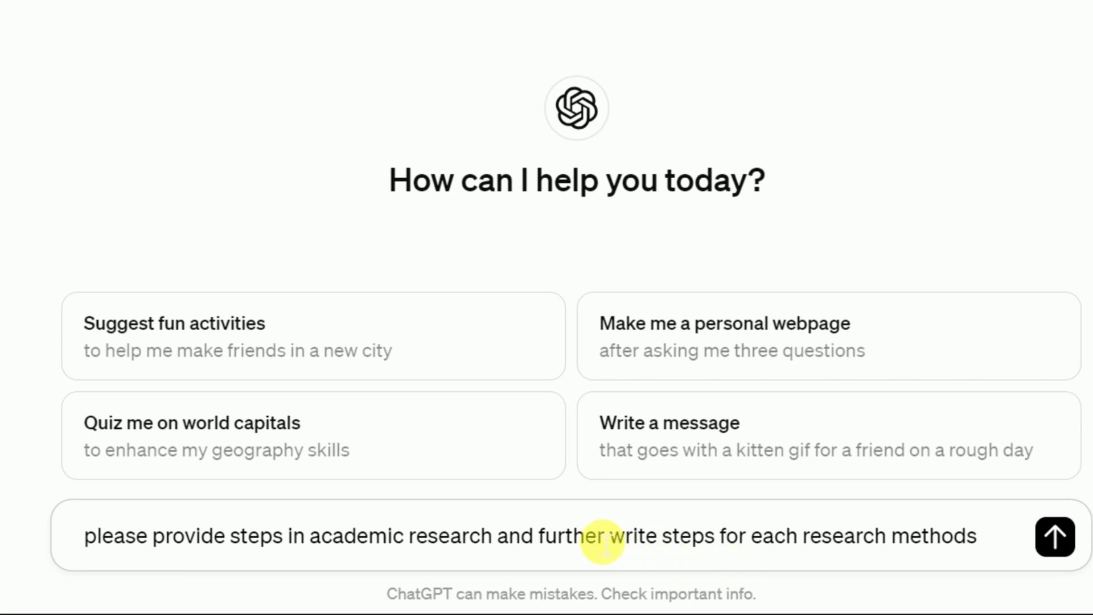
drag(610, 544, 711, 561)
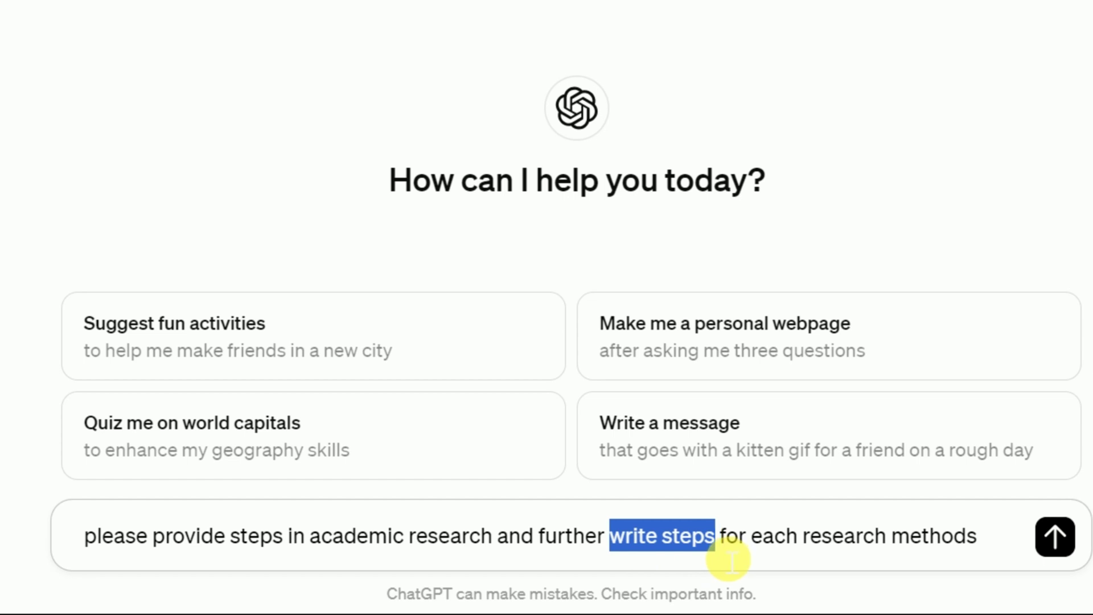
click(728, 559)
click(1052, 538)
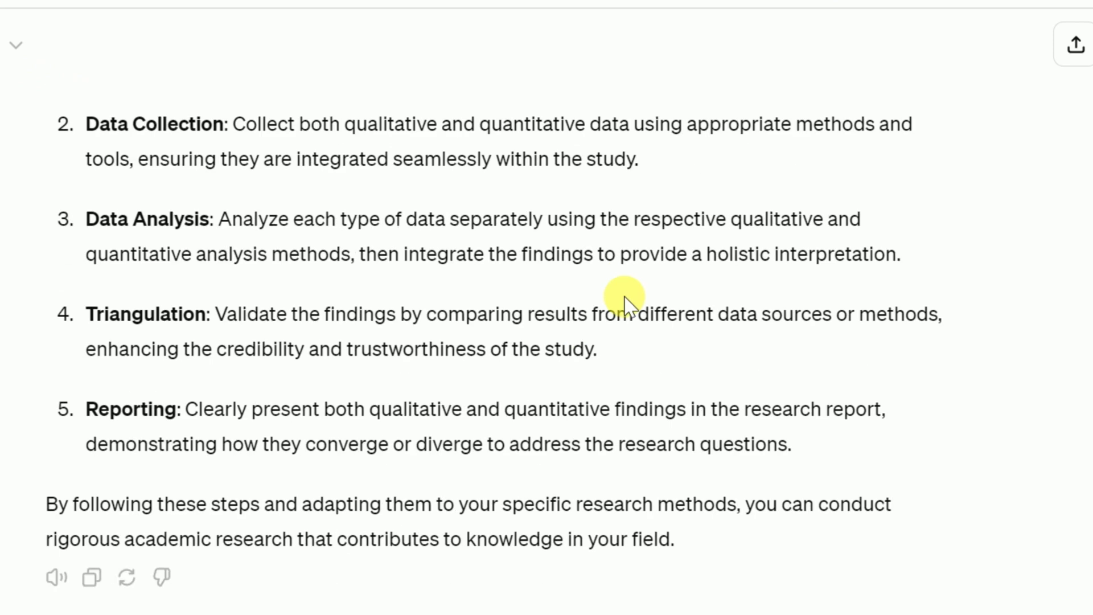
Highlight the General Steps, Identifying the Research Topic, Reflecting and Revising and Research Methods headings
drag(592, 257, 358, 260)
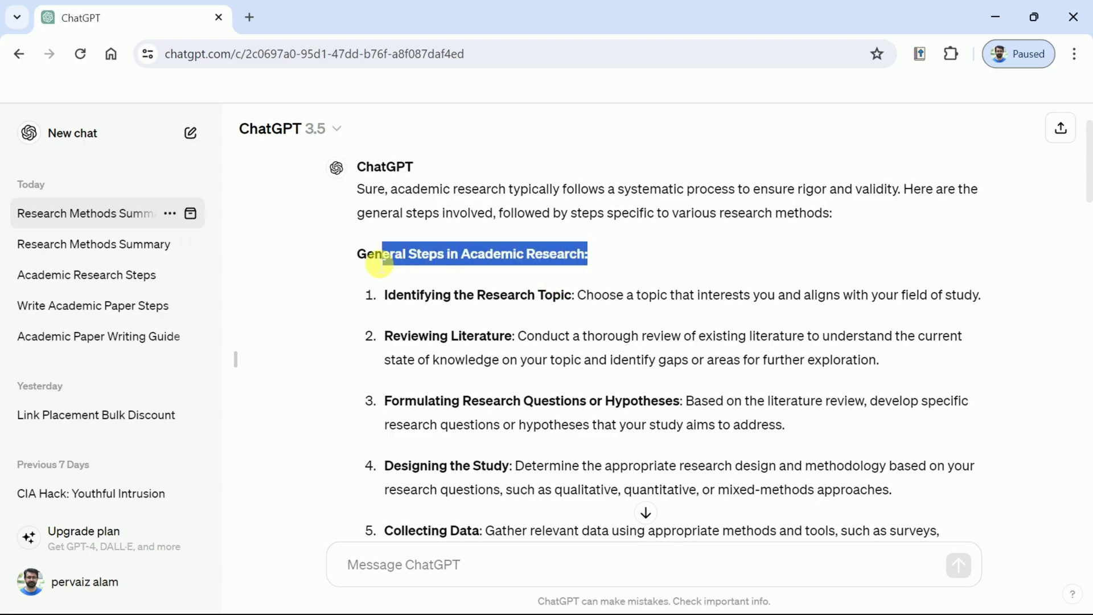
click(377, 268)
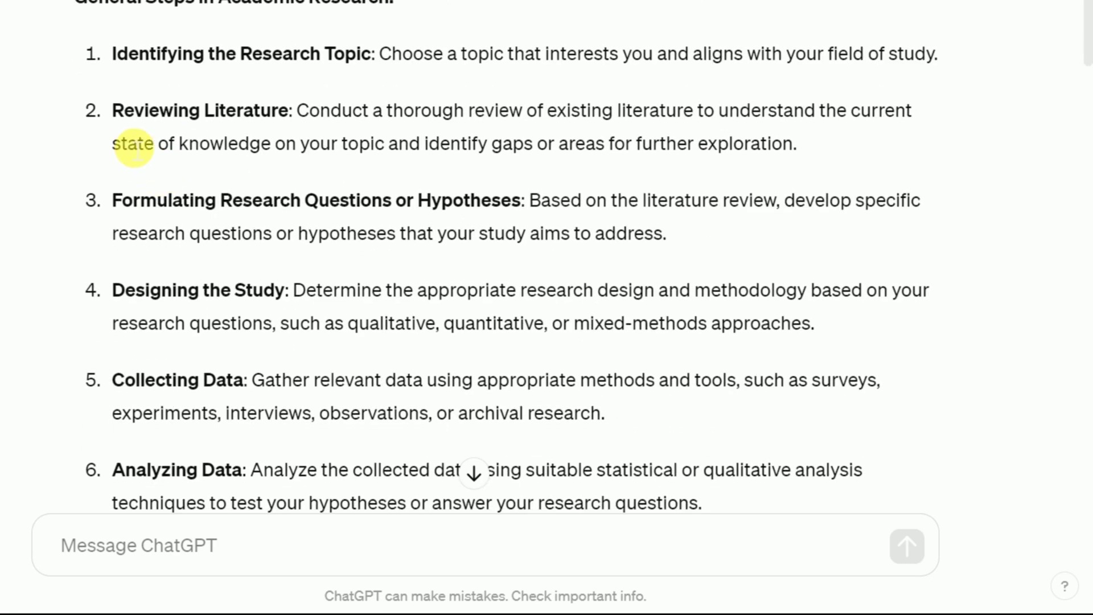
drag(120, 57, 354, 73)
scroll(300, 127, down, 6)
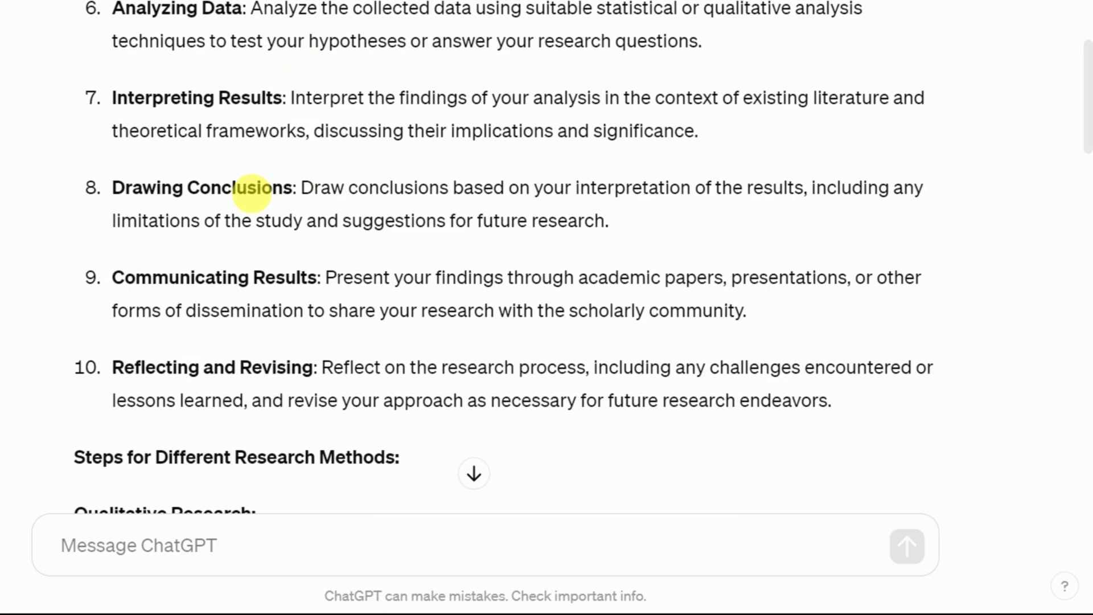
scroll(250, 193, down, 4)
drag(318, 122, 107, 117)
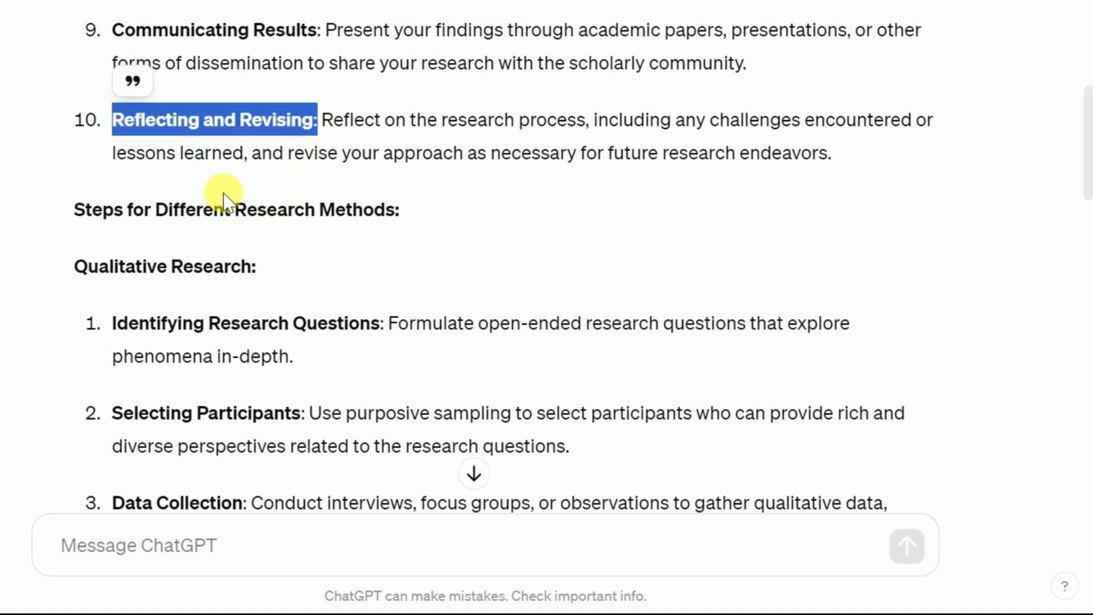
click(268, 173)
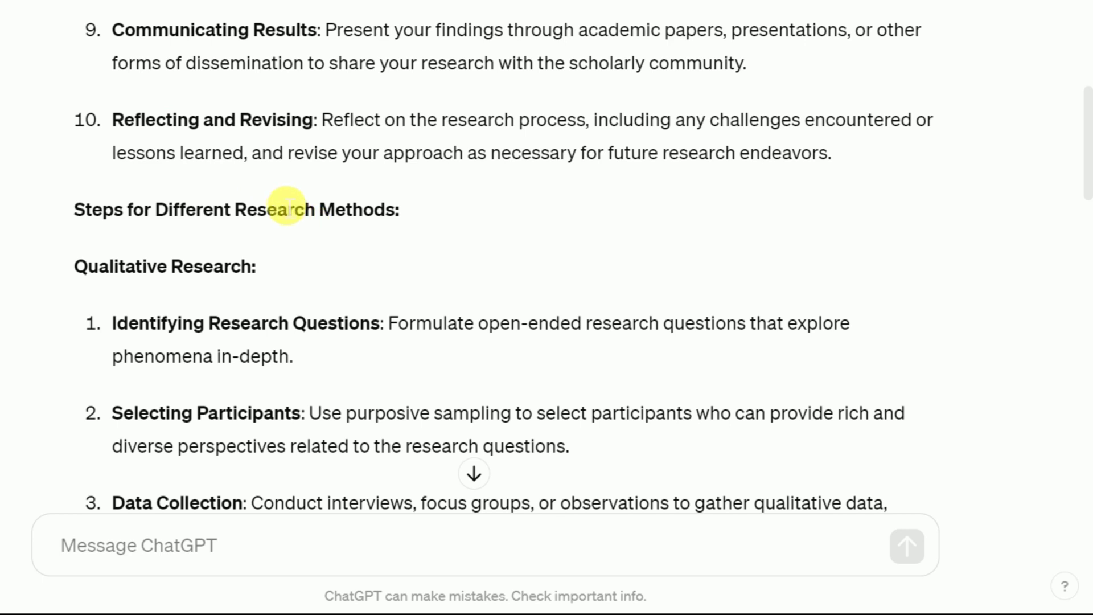
drag(408, 219, 246, 215)
click(268, 261)
drag(271, 266, 87, 268)
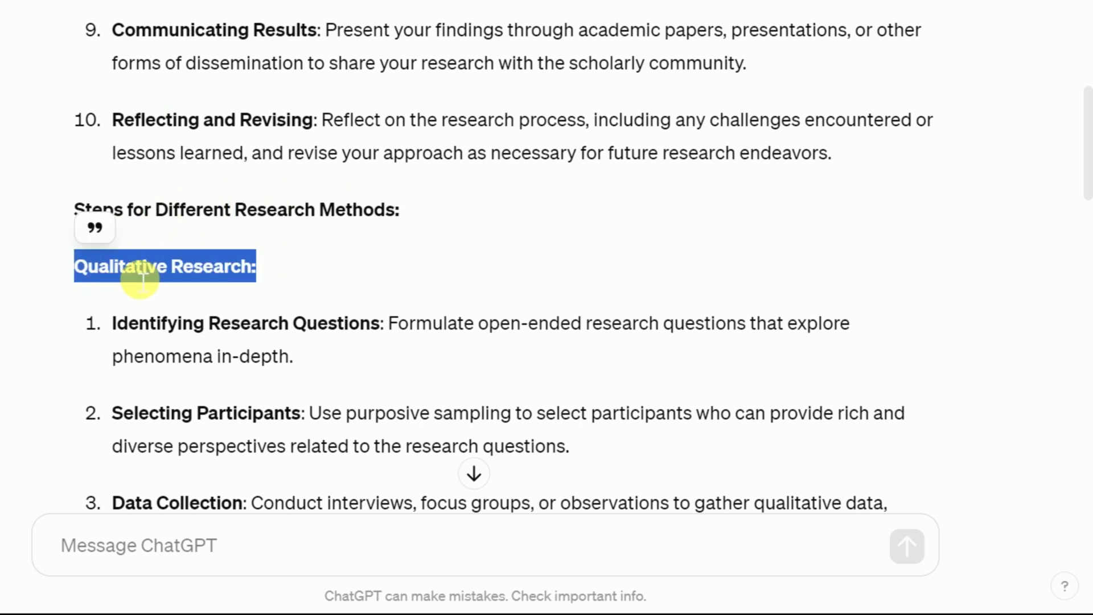
Highlight the Quantitative Research and Mixed-Methods Research headings further down the reply
scroll(142, 278, down, 2)
scroll(150, 291, down, 5)
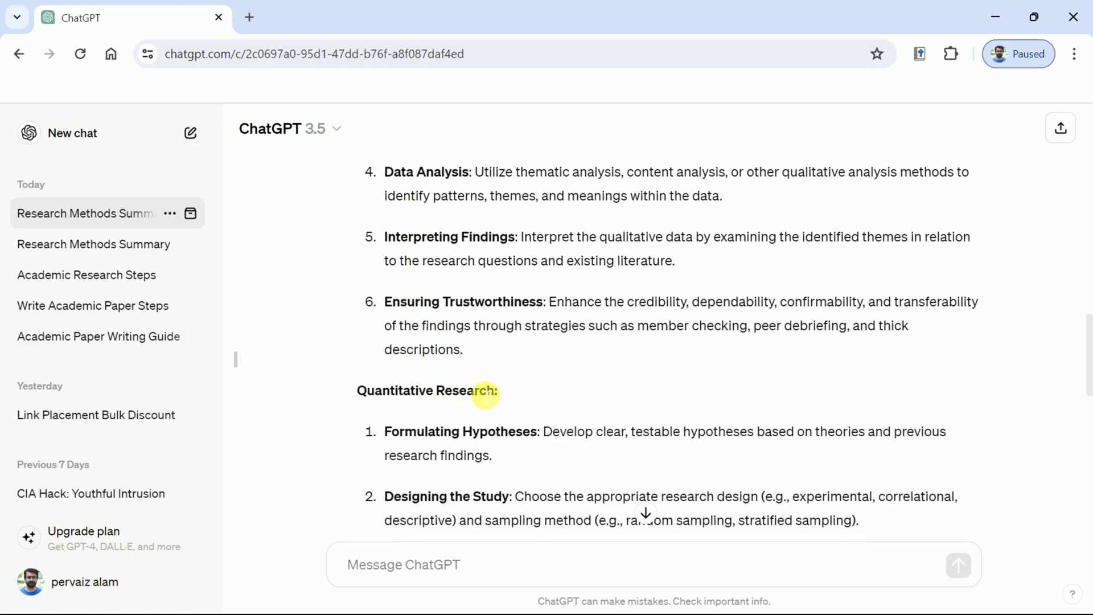
drag(500, 395, 361, 390)
click(395, 414)
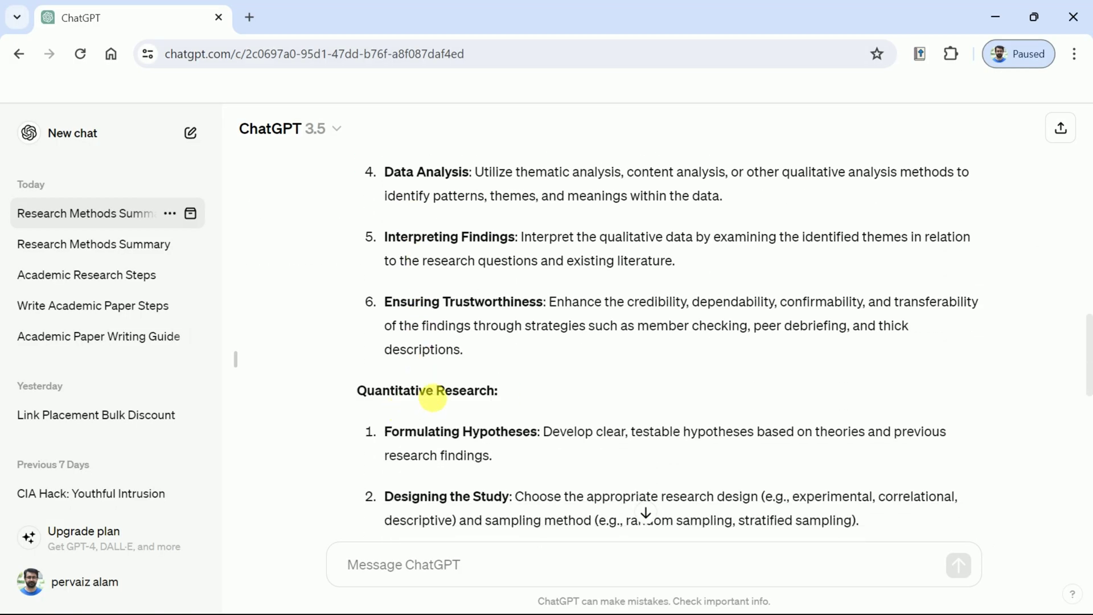
scroll(450, 398, down, 3)
scroll(449, 398, down, 7)
drag(532, 226, 361, 234)
click(368, 242)
scroll(434, 312, down, 3)
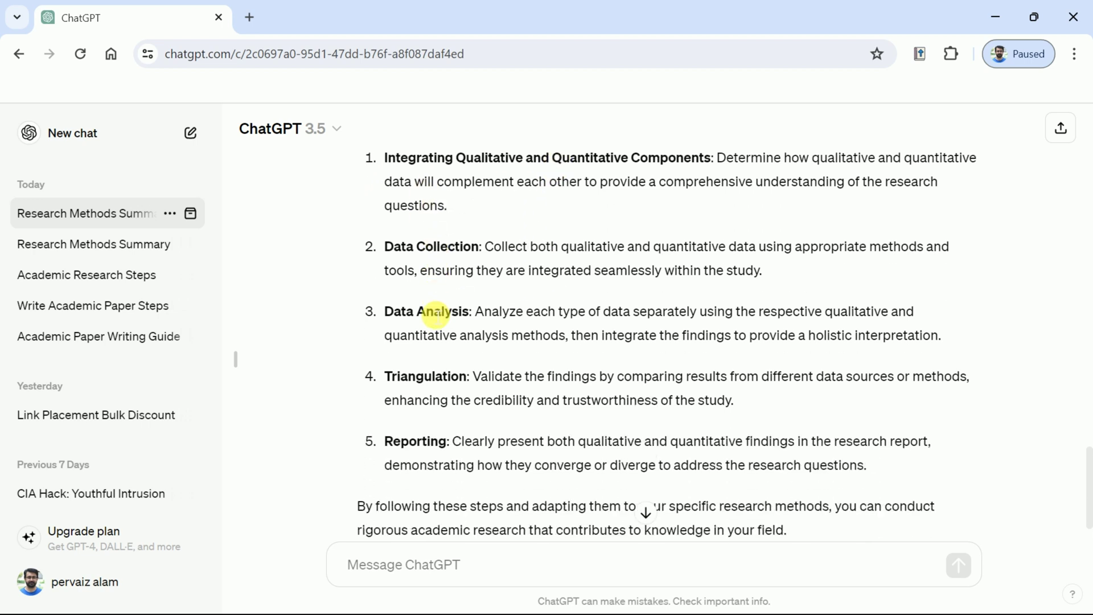
scroll(609, 393, up, 2)
scroll(609, 393, down, 2)
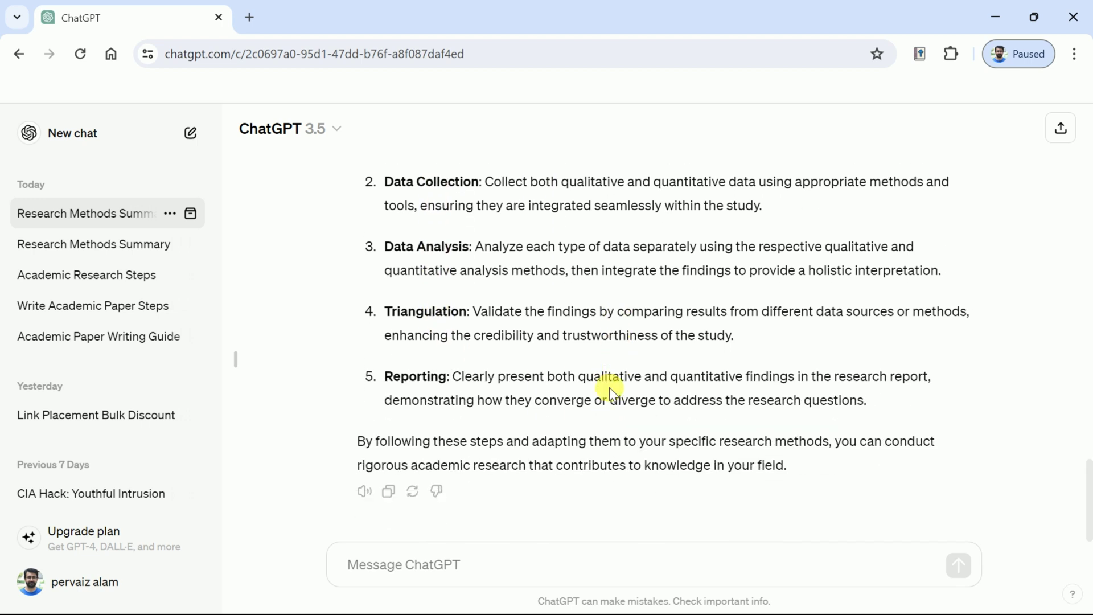
Paste the flowchart request prompt into the ChatGPT message box
click(428, 564)
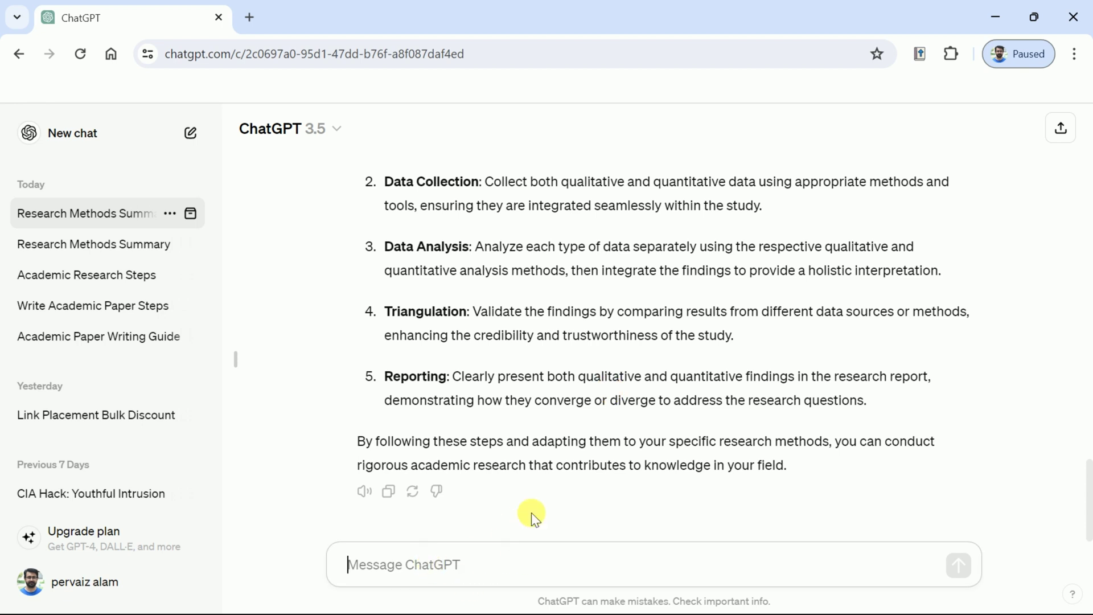
scroll(565, 464, up, 3)
scroll(563, 461, down, 3)
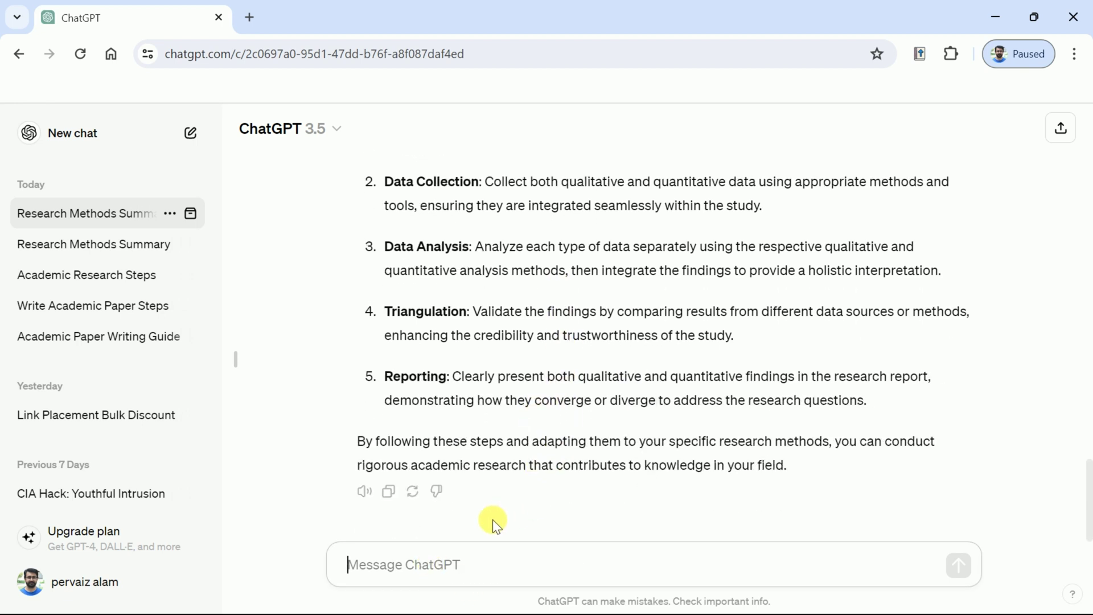
text(Please create a flowchart representing the steps for carrying out academic research, incorporating the above steps. Ensure that related steps are placed side by side.)
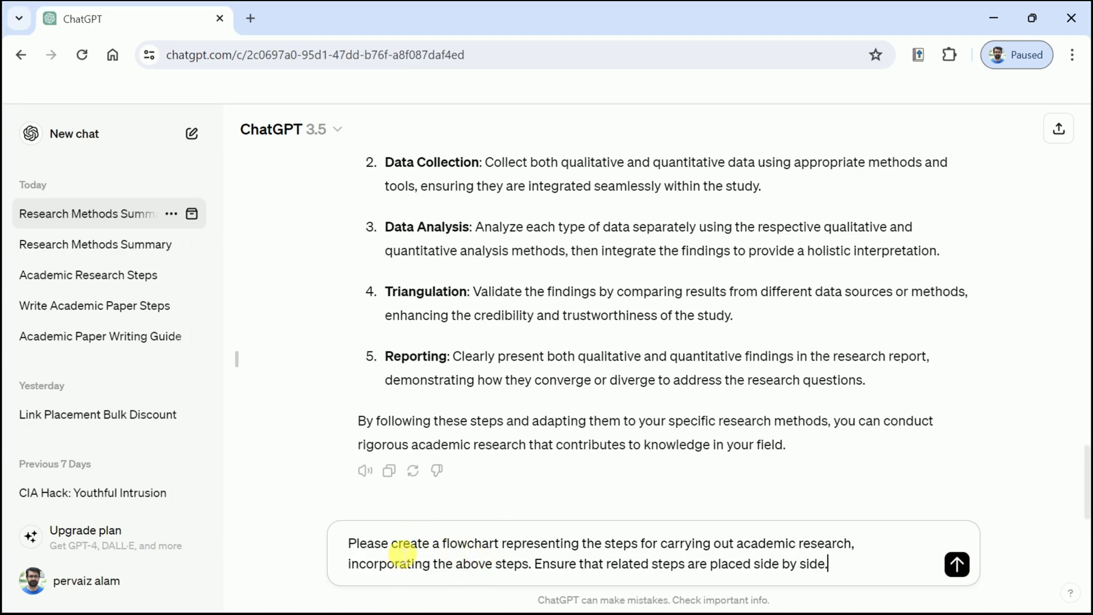
Highlight the flowchart, incorporating-steps and side-by-side phrases, then send the flowchart request
drag(393, 551, 503, 554)
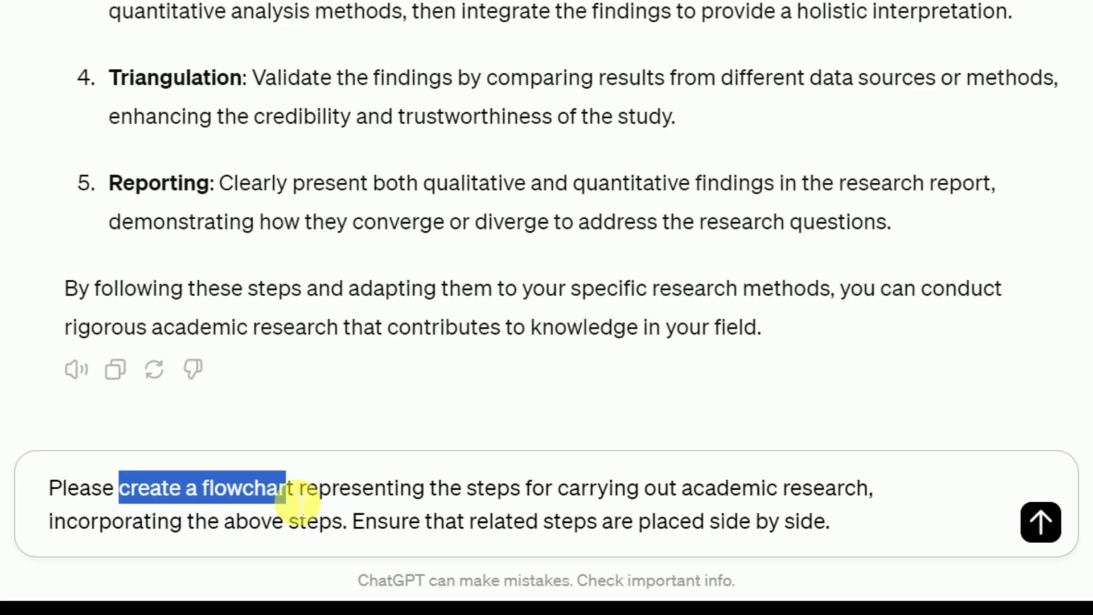
drag(300, 504, 876, 512)
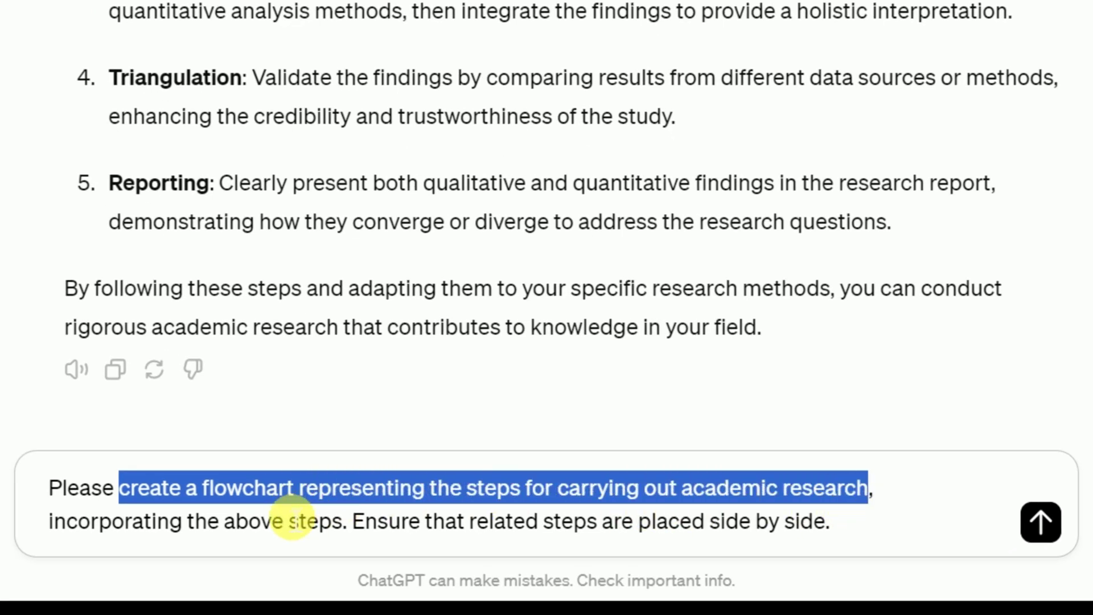
click(273, 521)
drag(344, 522, 68, 527)
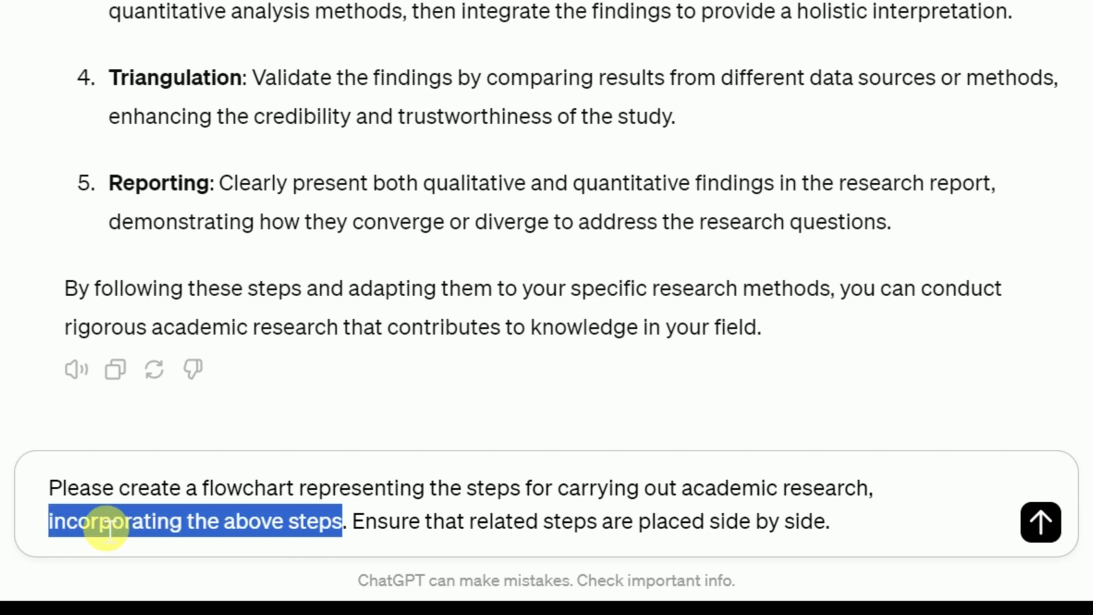
click(163, 525)
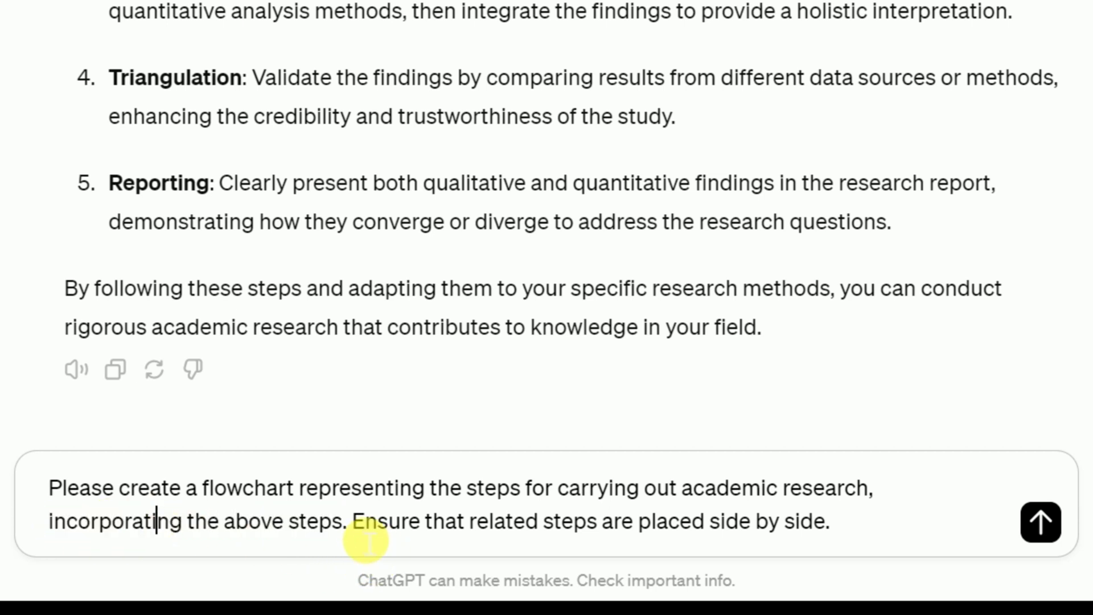
drag(353, 523, 839, 555)
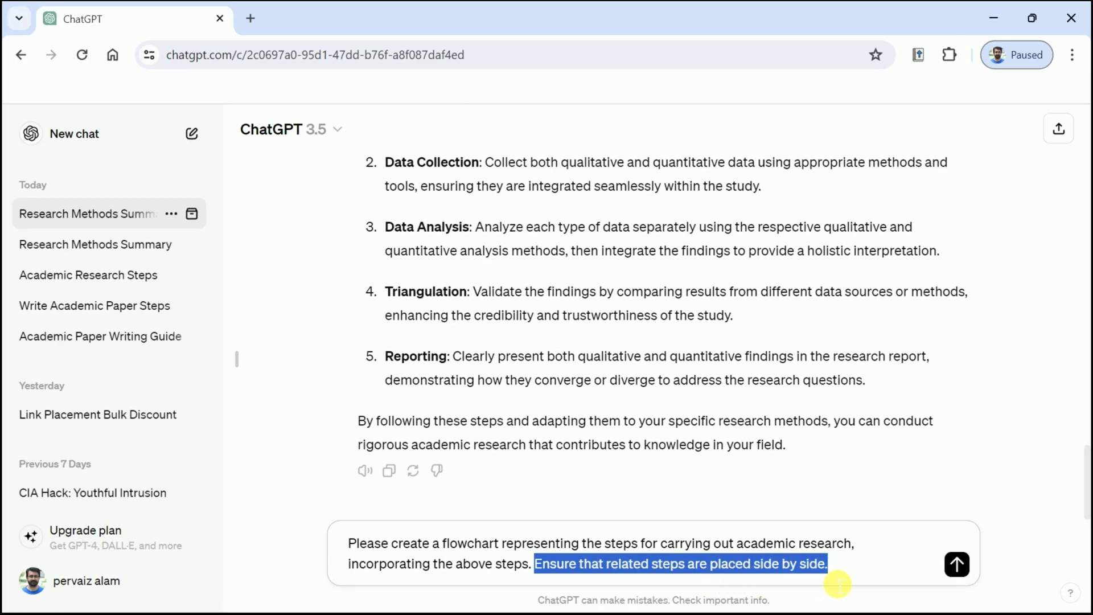
click(841, 578)
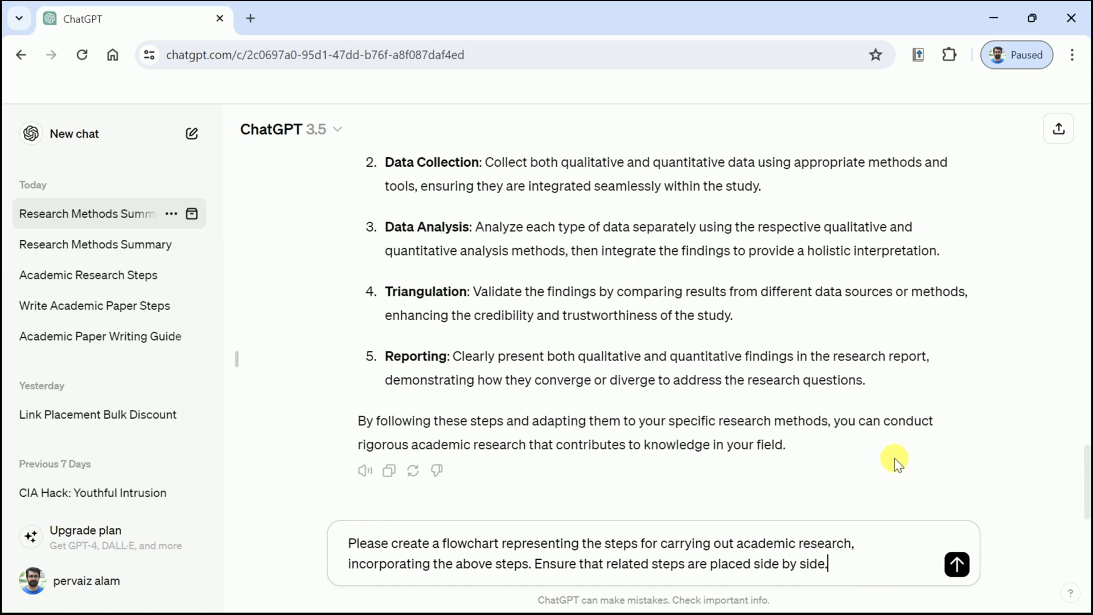
click(957, 562)
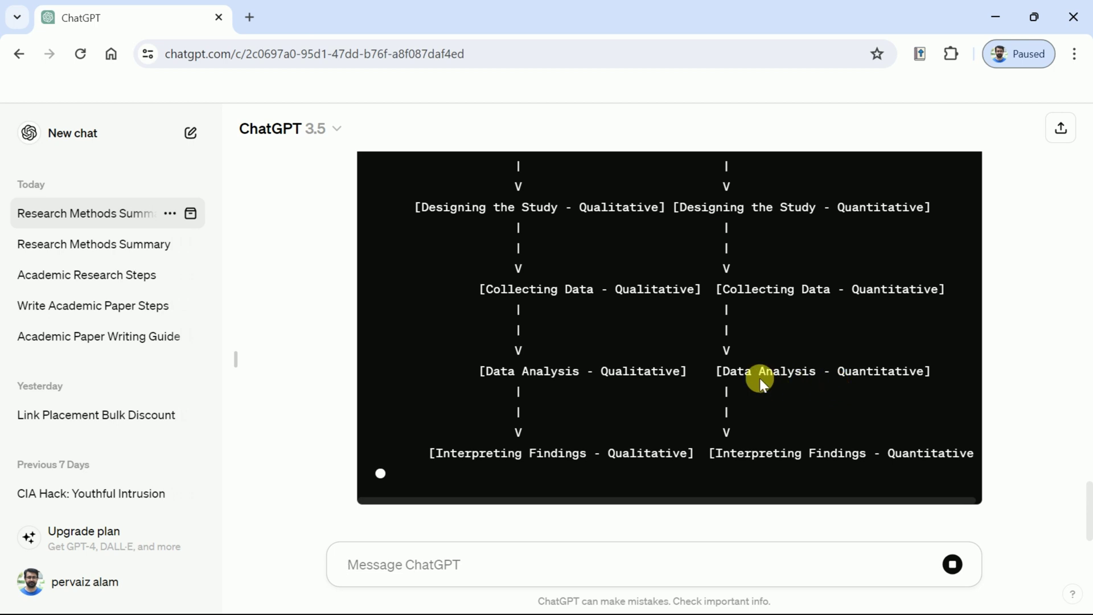
Review the flowchart reply and send 'Please provide Mermaid code for this' to ChatGPT
scroll(762, 378, up, 7)
scroll(764, 377, down, 2)
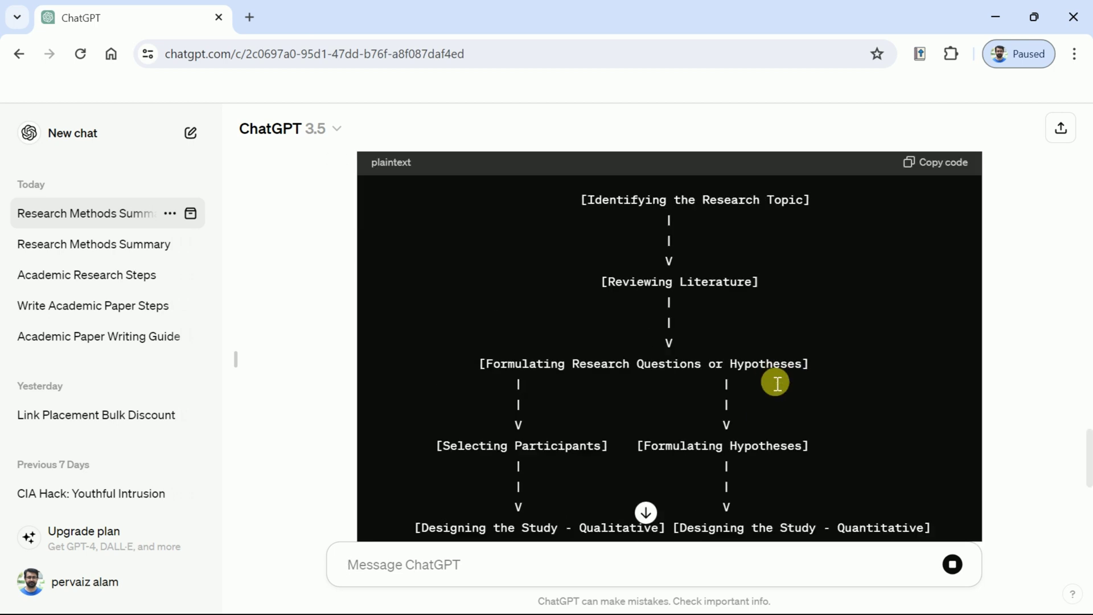
scroll(769, 375, up, 3)
scroll(769, 374, down, 10)
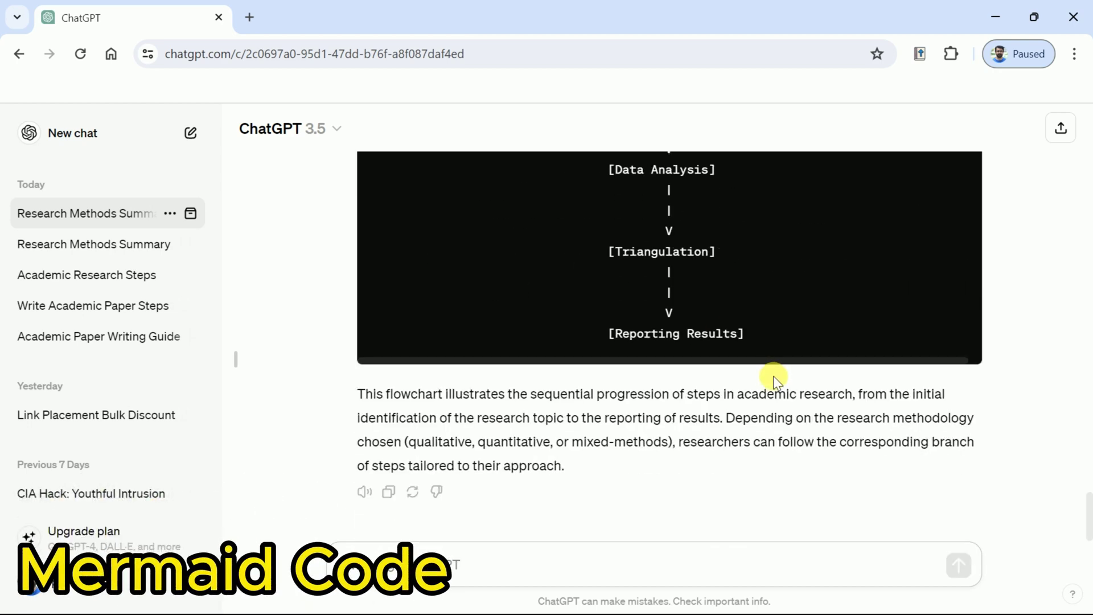
scroll(773, 377, up, 15)
scroll(780, 385, down, 11)
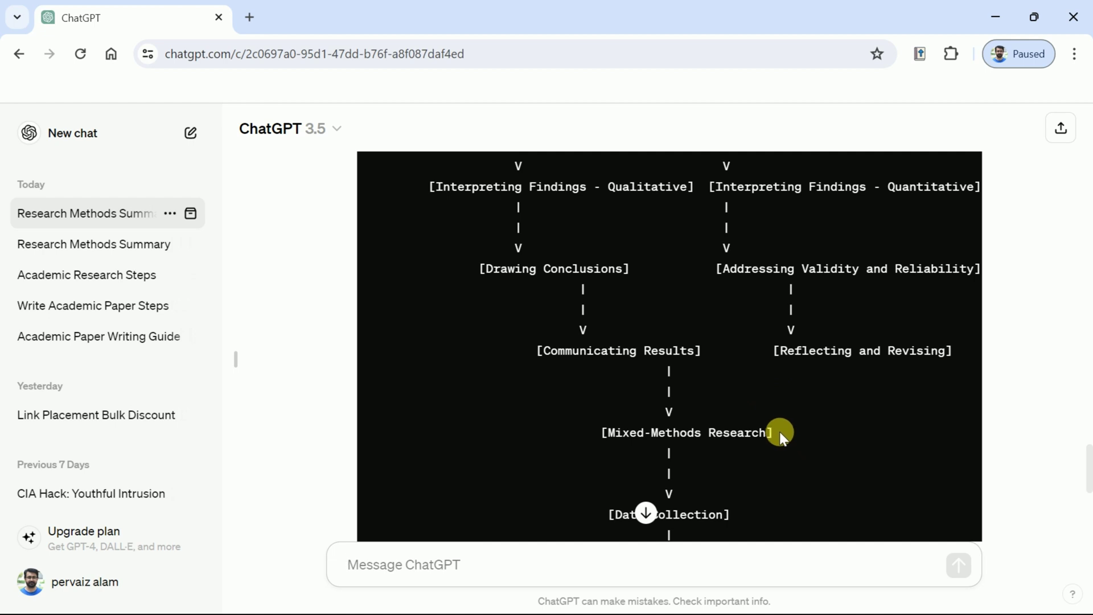
scroll(778, 428, down, 7)
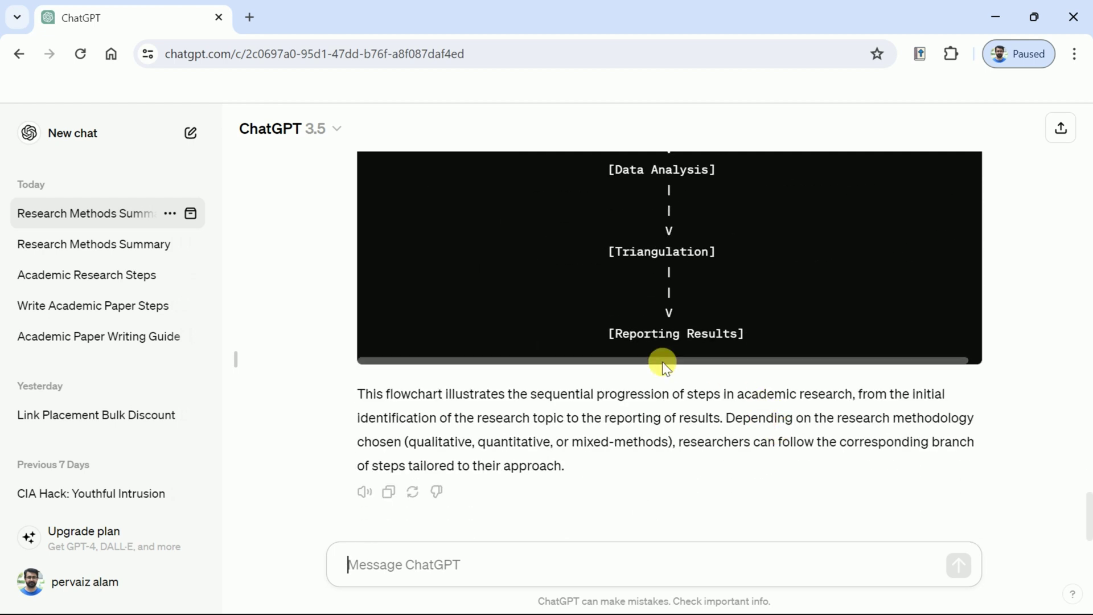
text(Please provide Mermaid code for this)
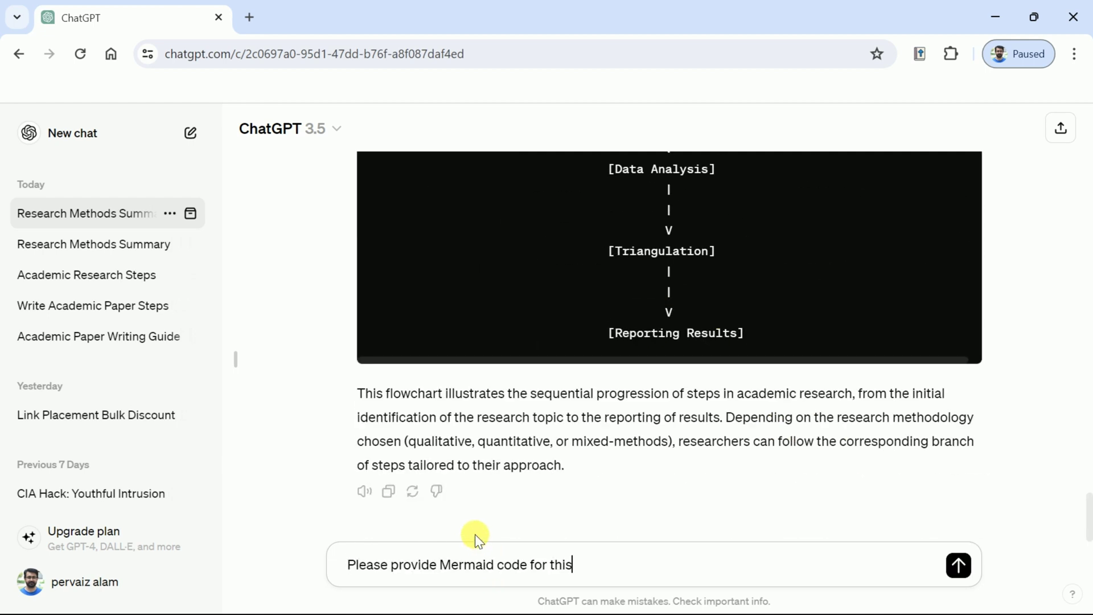
key(Return)
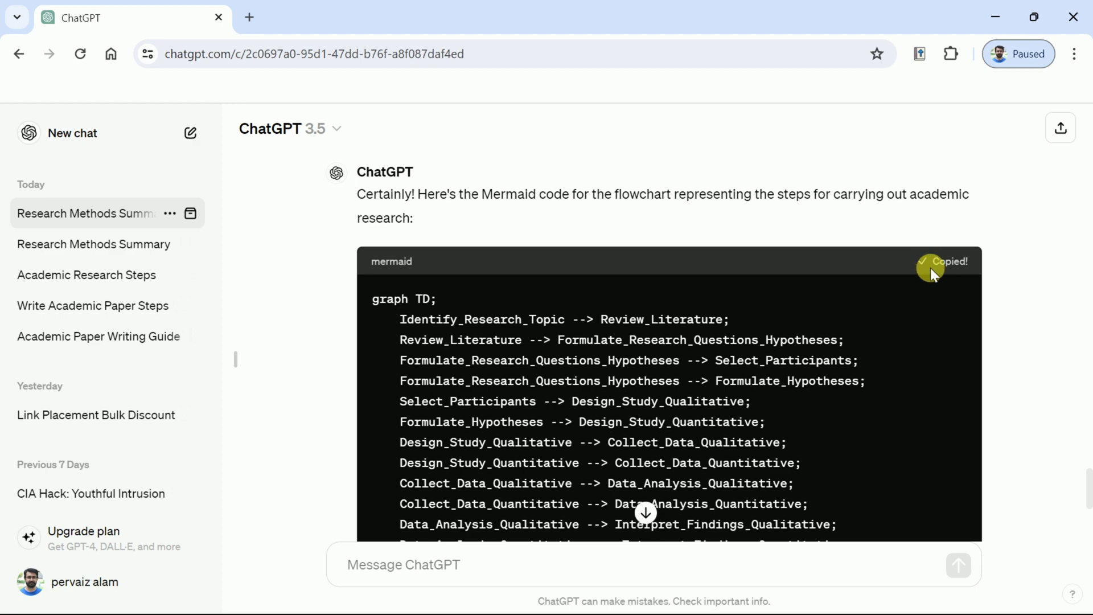
key(ctrl+t)
Search the web for 'draw io' and open the draw.io site
text(draw io)
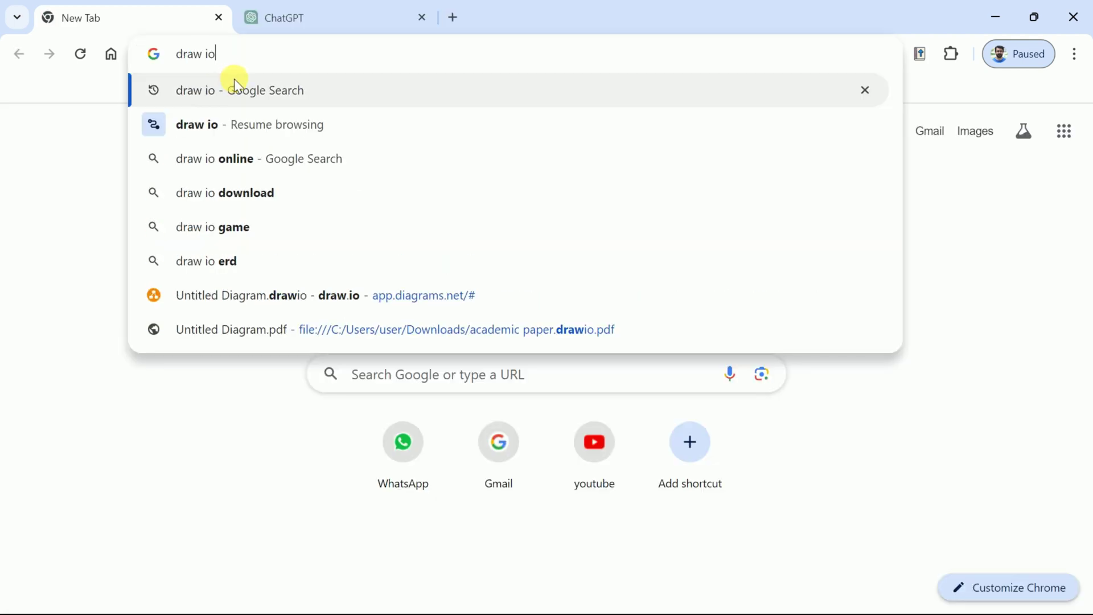
key(Return)
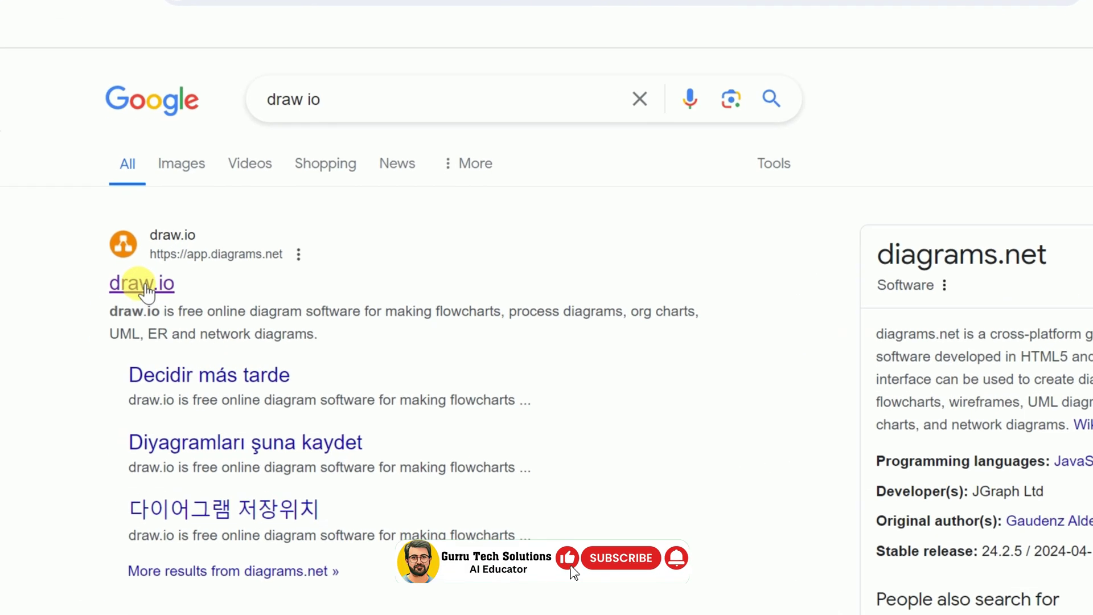
click(143, 290)
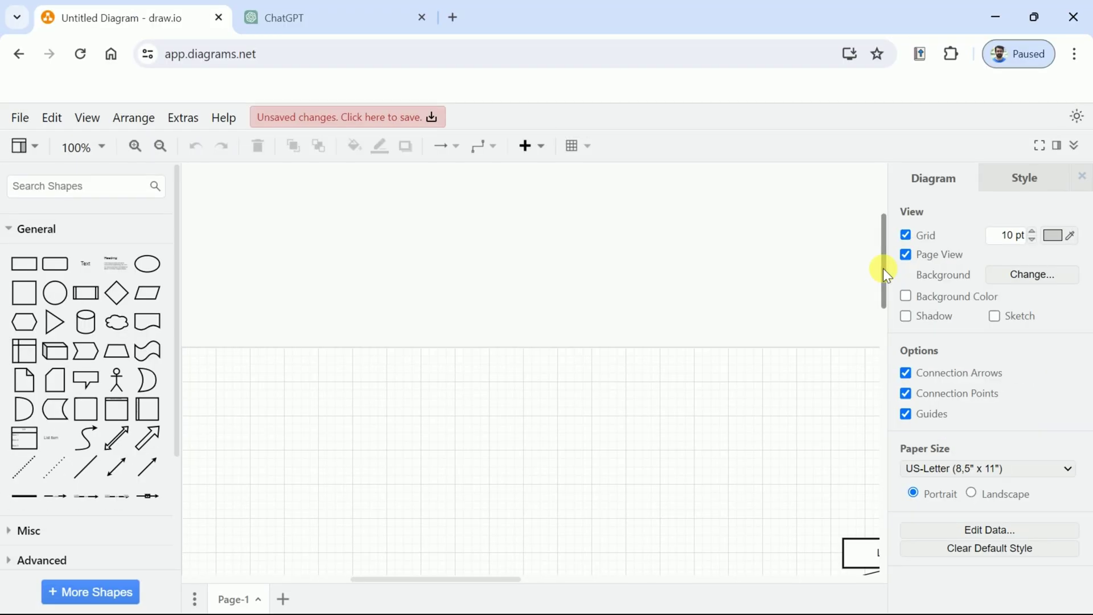
Create a new Blank Diagram named 'Research Steps'
click(22, 118)
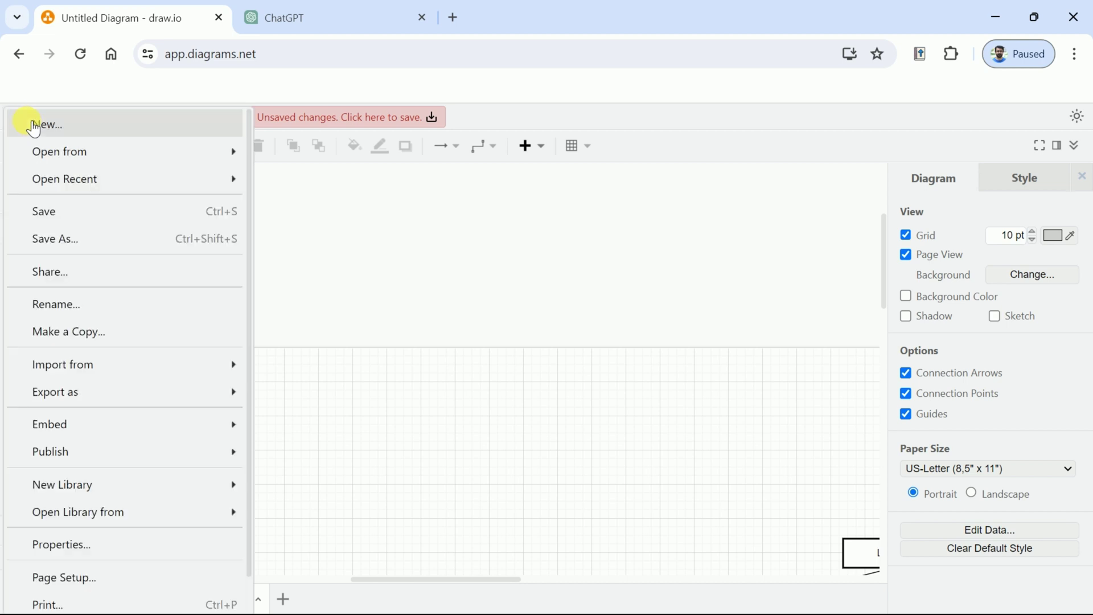
click(48, 125)
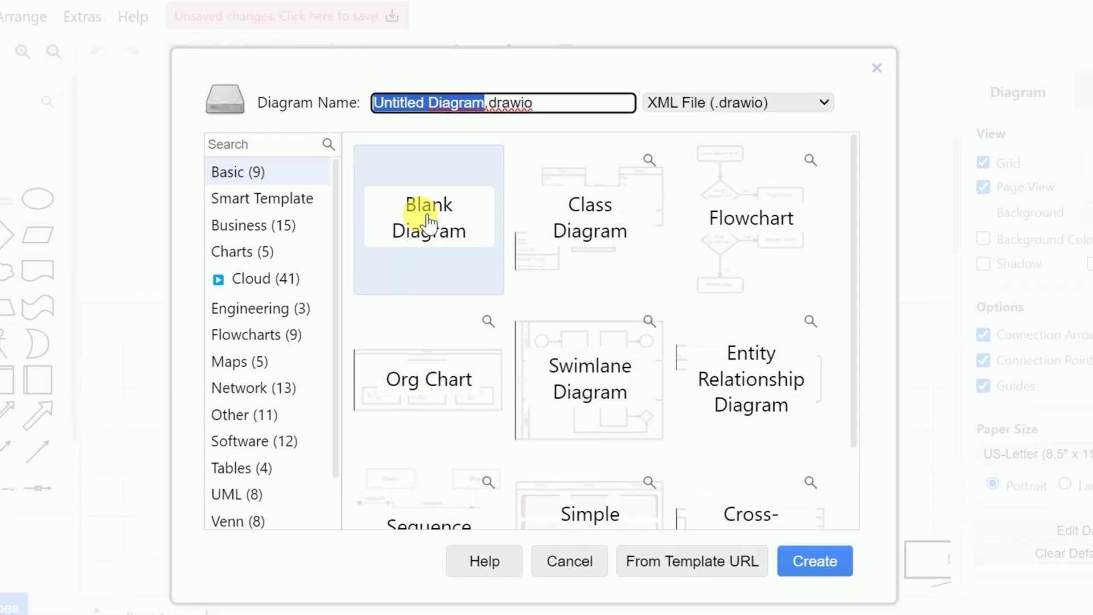
text(Research Steps)
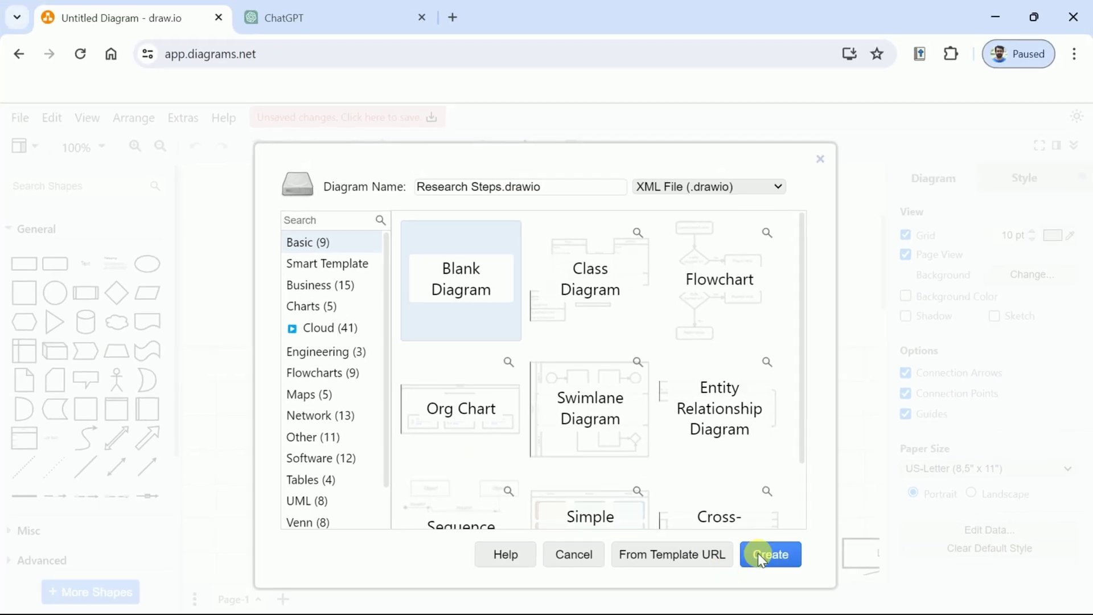
click(759, 555)
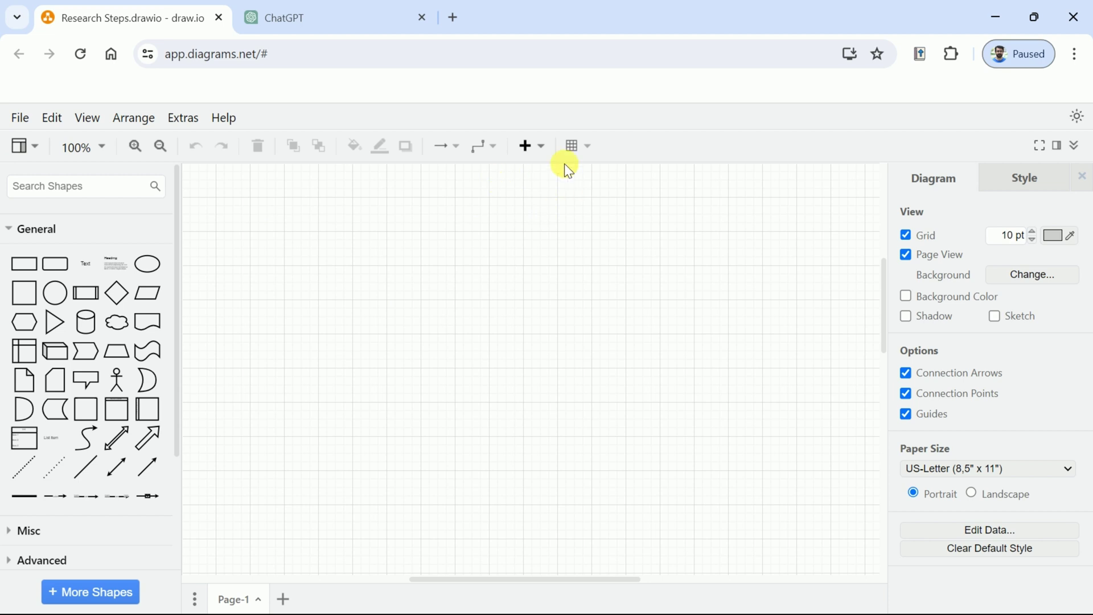
Open the Advanced > Mermaid import dialog and delete its sample code
click(533, 152)
mouse_move(640, 540)
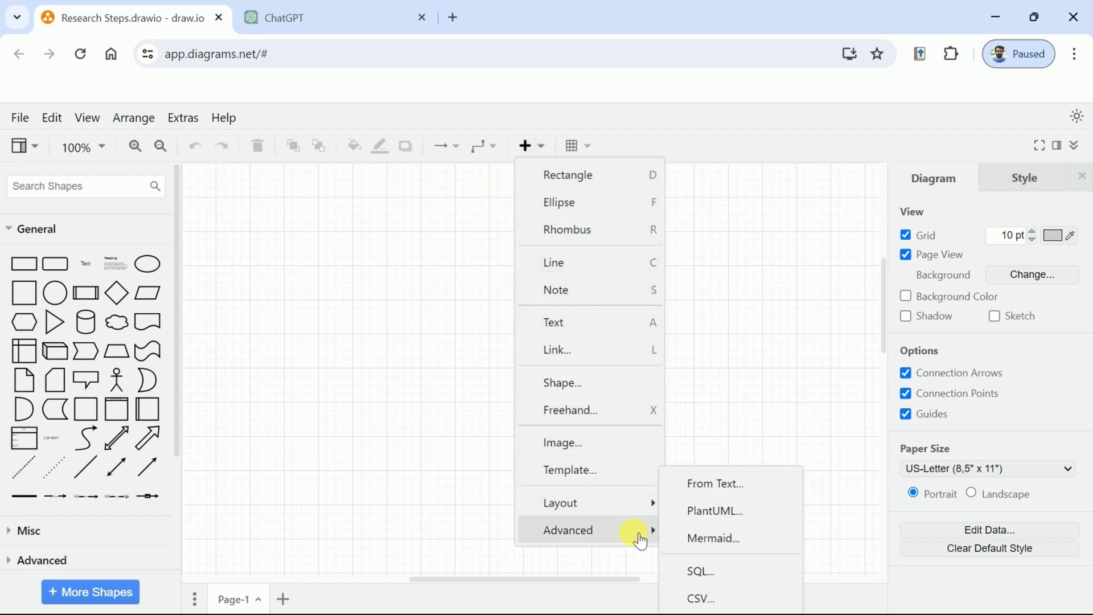
click(716, 540)
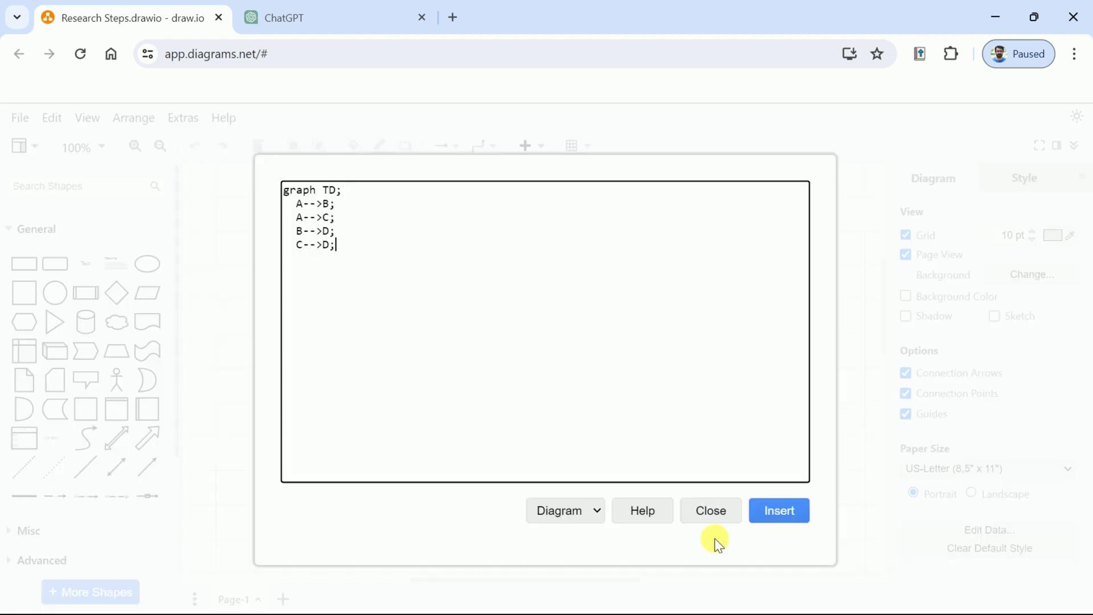
drag(395, 283, 308, 203)
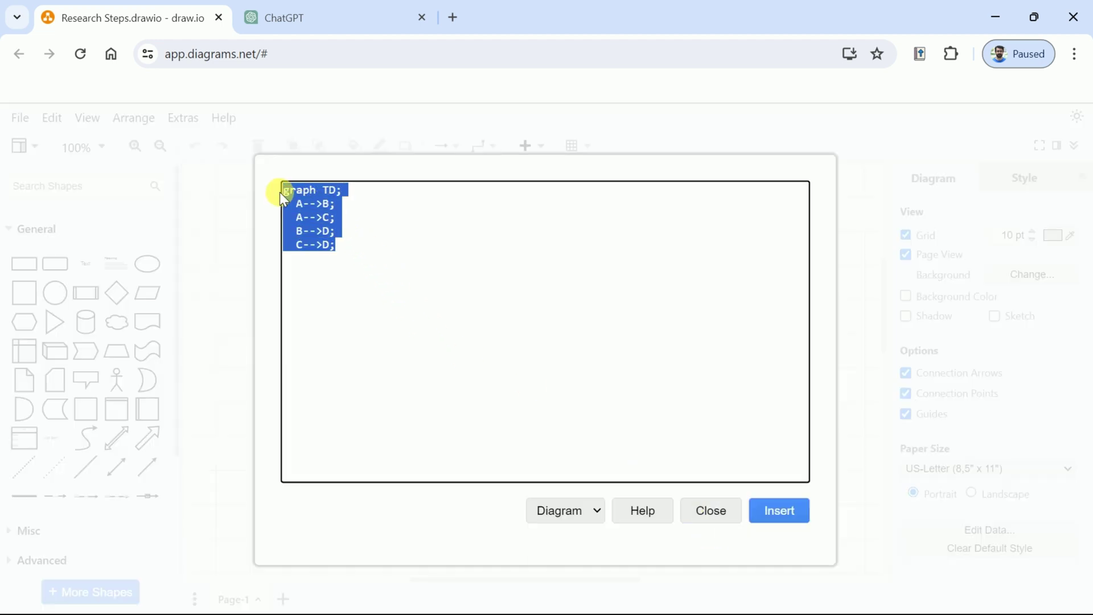
key(BackSpace)
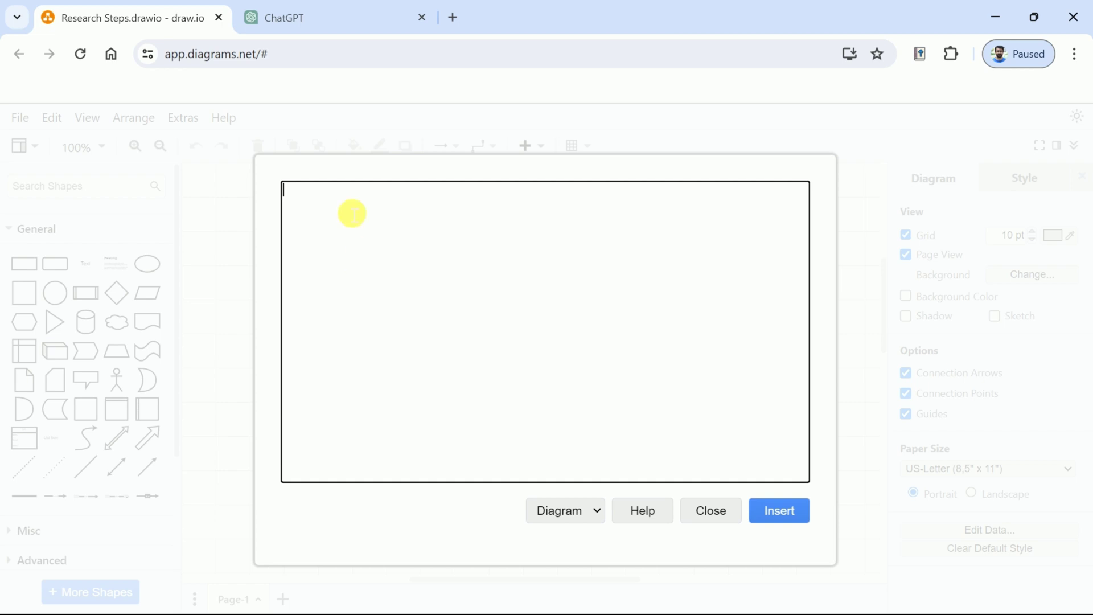
Paste ChatGPT's research-steps Mermaid code into the dialog and generate the flowchart
click(319, 18)
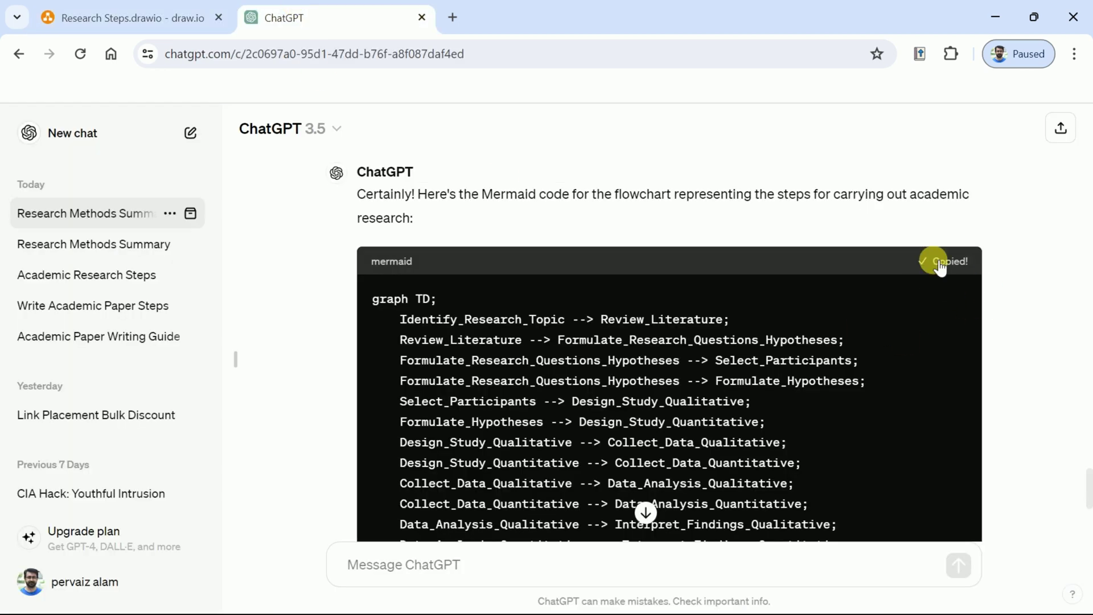
click(63, 15)
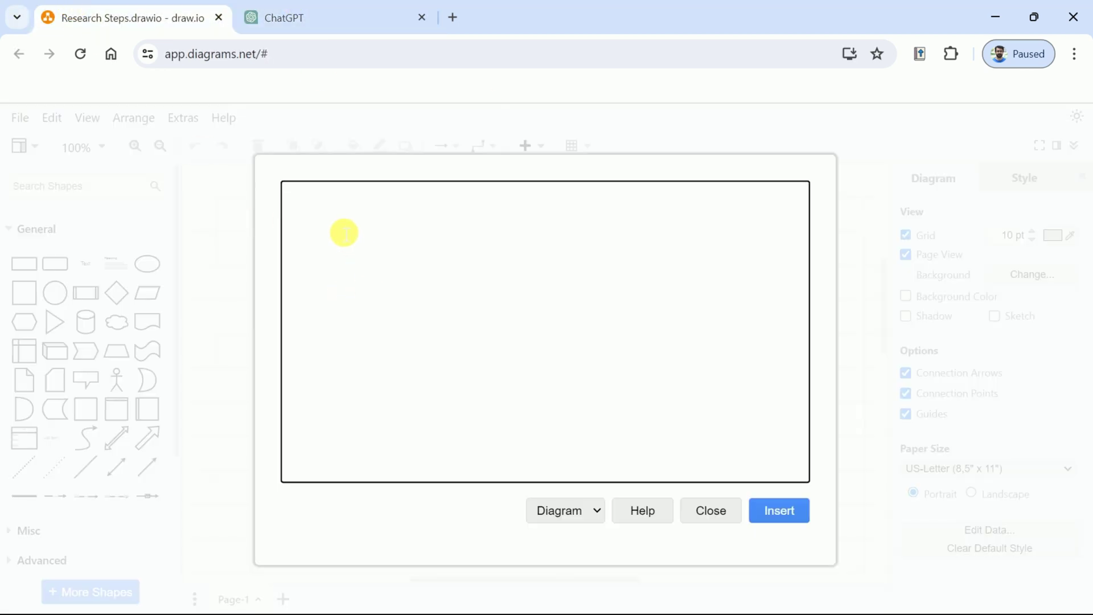
text(graph TD;     Identify_Research_Topic --> Review_Literature;     Review_Literature --> Formulate_Research_Questions_Hypotheses;     Formulate_Research_Questions_Hypotheses --> Select_Participants;     Formulate_Research_Questions_Hypotheses --> Formulate_Hypotheses;     Select_Participants --> Design_Study_Qualitative;     Formulate_Hypotheses --> Design_Study_Quantitative;     Design_Study_Qualitative --> Collect_Data_Qualitative;     Design_Study_Quantitative --> Collect_Data_Quantitative;     Collect_Data_Qualitative --> Data_Analysis_Qualitative;     Collect_Data_Quantitative --> Data_Analysis_Quantitative;     Data_Analysis_Qualitative --> Interpret_Findings_Qualitative;     Data_Analysis_Quantitative --> Interpret_Findings_Quantitative;     Interpret_Findings_Qualitative --> Draw_Conclusions;     Interpret_Findings_Quantitative --> Address_Valid_Reliability;     Draw_Conclusions --> Communicate_Results;     Address_Valid_Reliability --> Reflect_Revise;     Communicate_Results --> Mixed_Methods_Research;     Mixed_Methods_Research --> Data_Collection;     Data_Collection --> Data_Analysis;     Data_Analysis --> Triangulation;     Triangulation --> Reporting_Results;)
scroll(585, 409, up, 1)
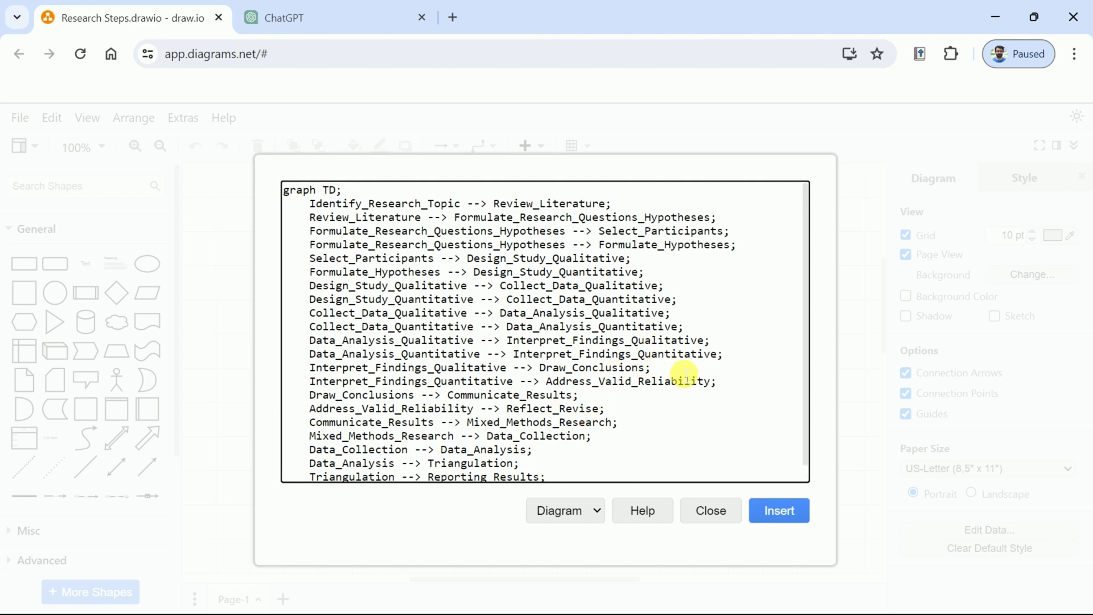
click(777, 510)
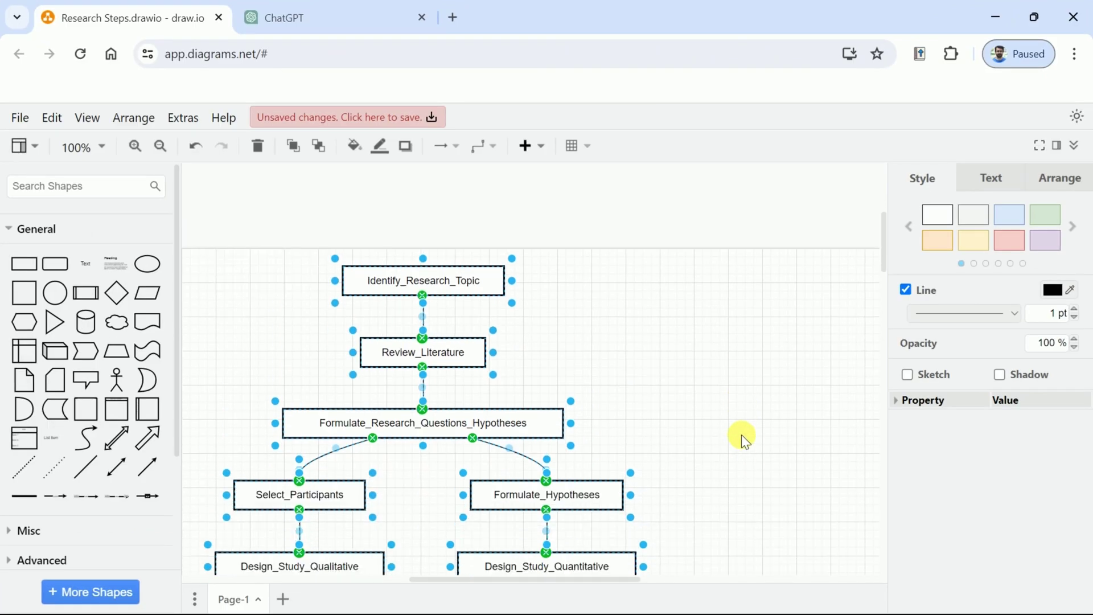
Look over the inserted flowchart and select the Identify_Research_Topic box
drag(882, 258, 879, 271)
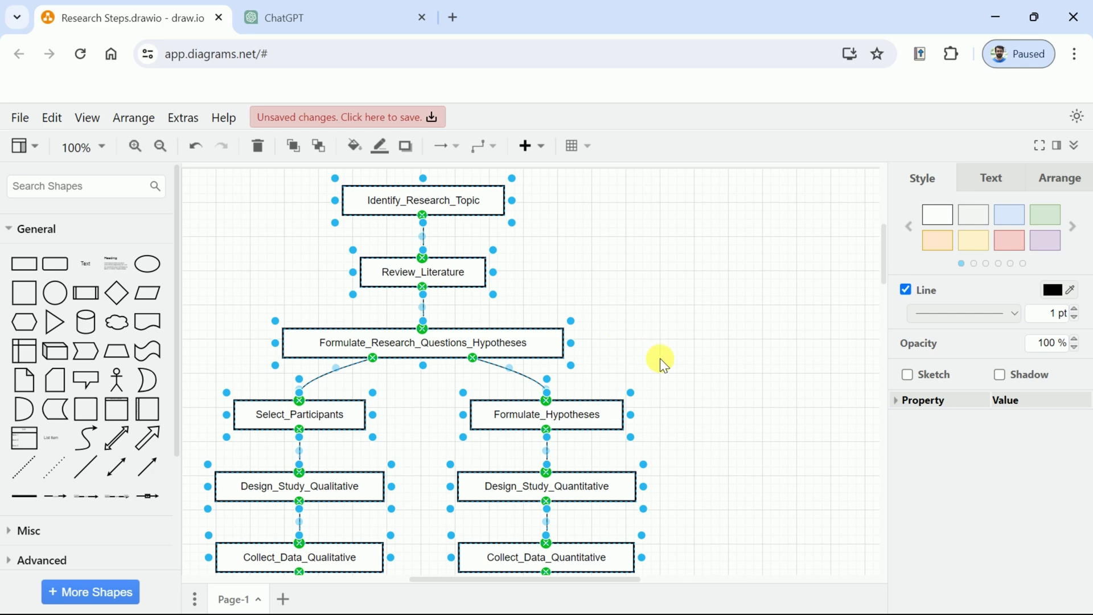
scroll(660, 357, down, 6)
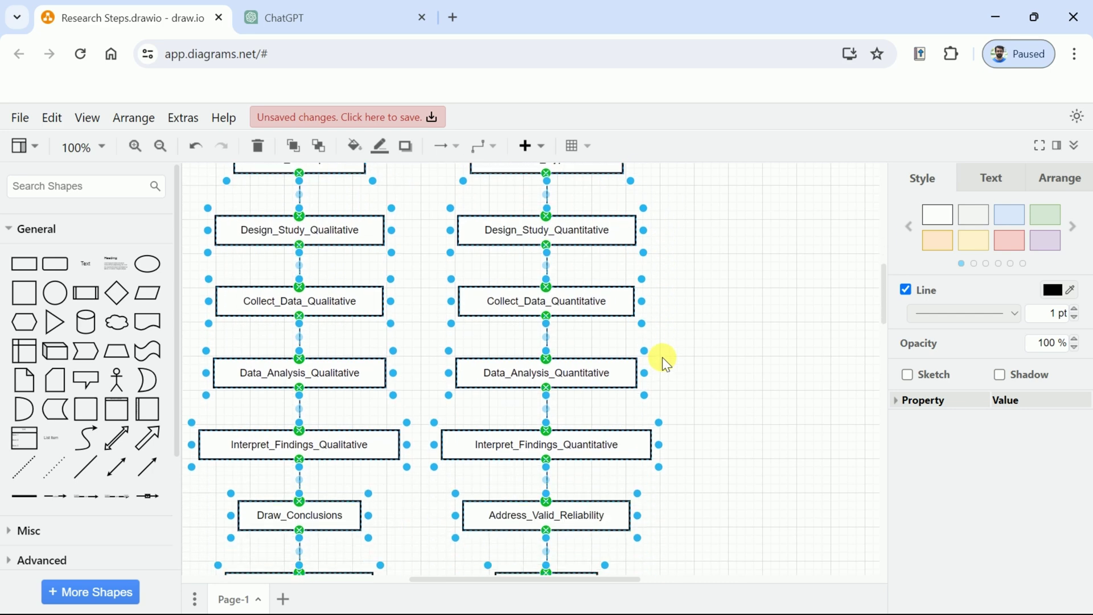
scroll(663, 357, down, 10)
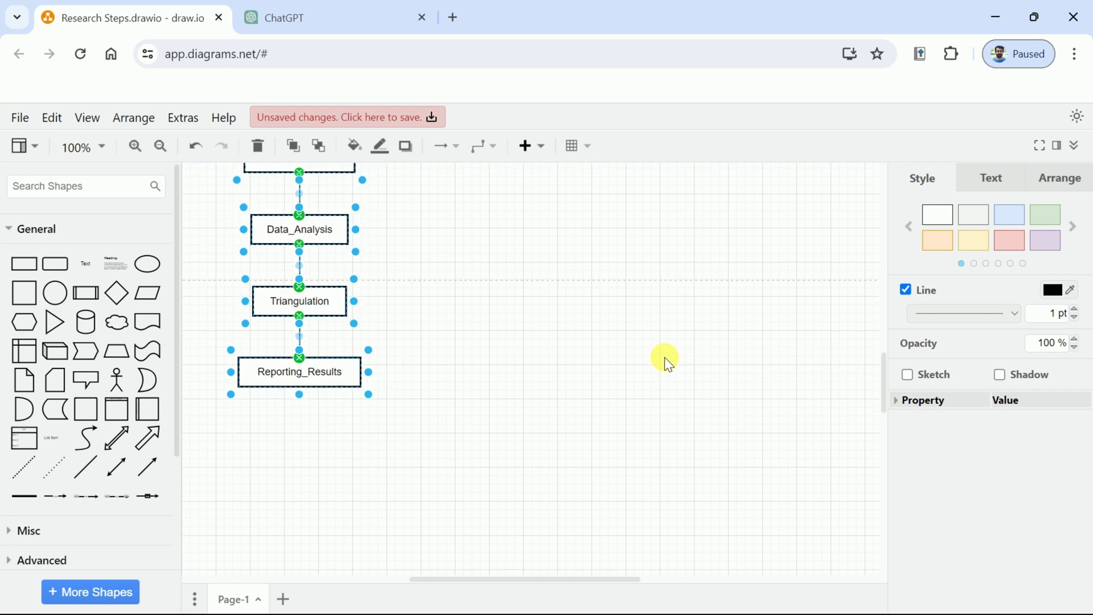
scroll(669, 362, down, 5)
scroll(670, 362, up, 10)
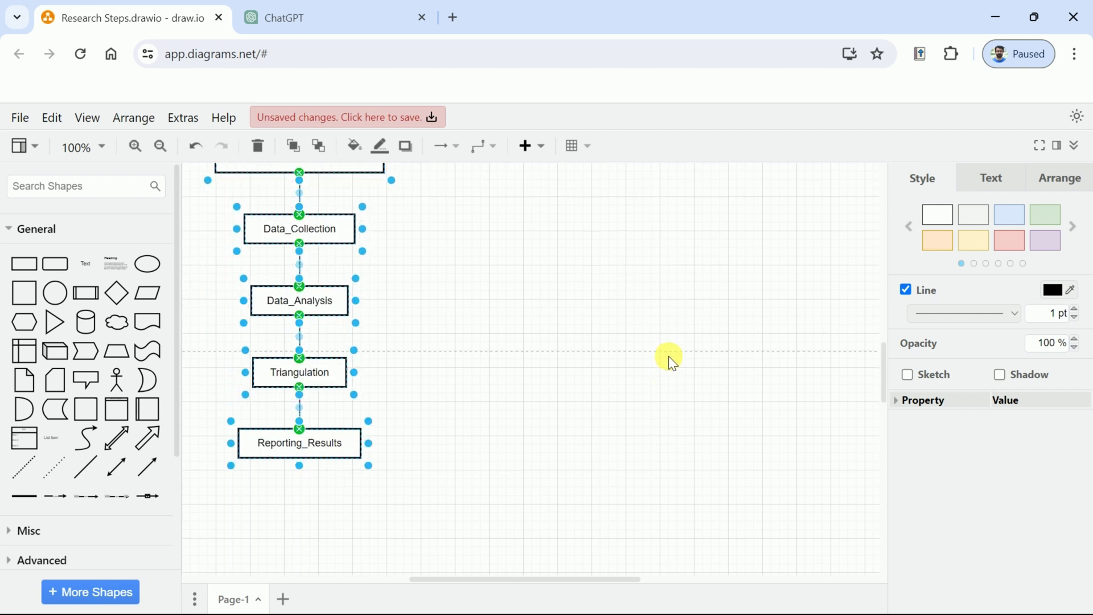
scroll(668, 357, up, 7)
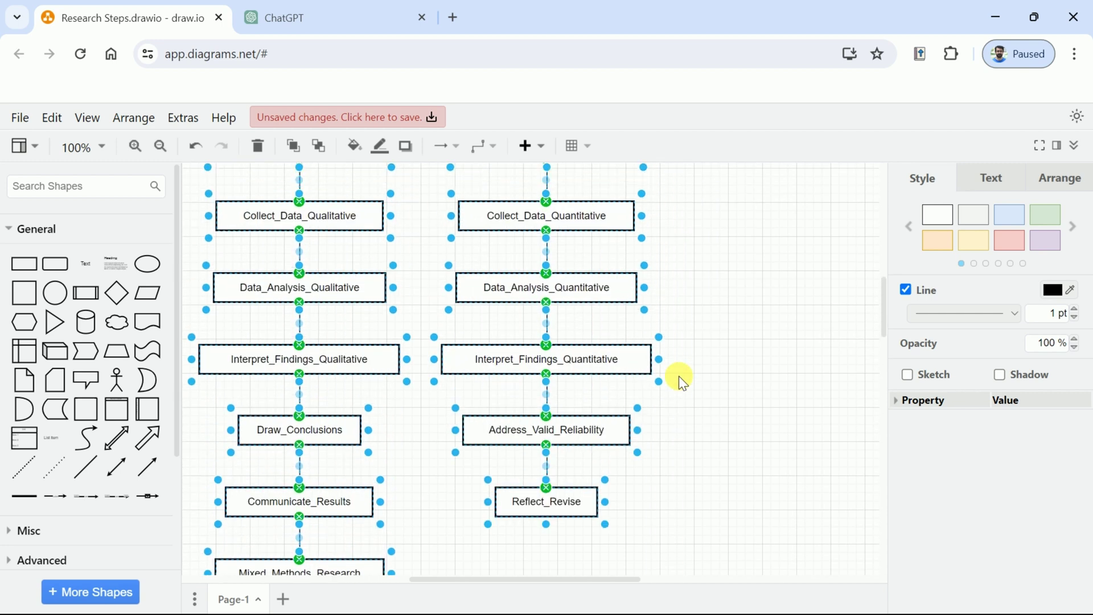
scroll(682, 375, up, 3)
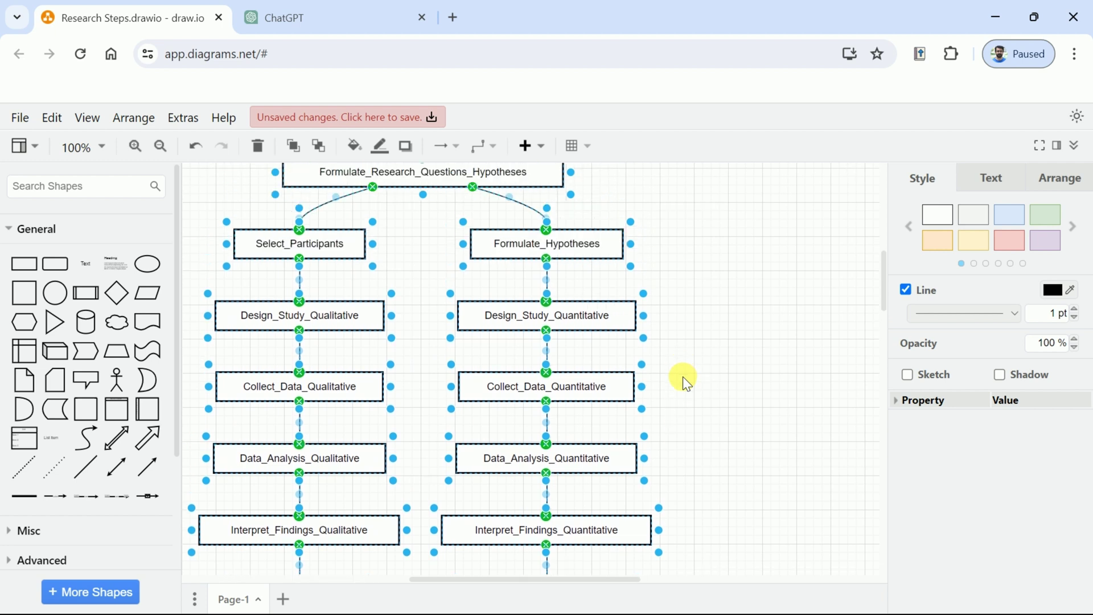
scroll(681, 376, up, 3)
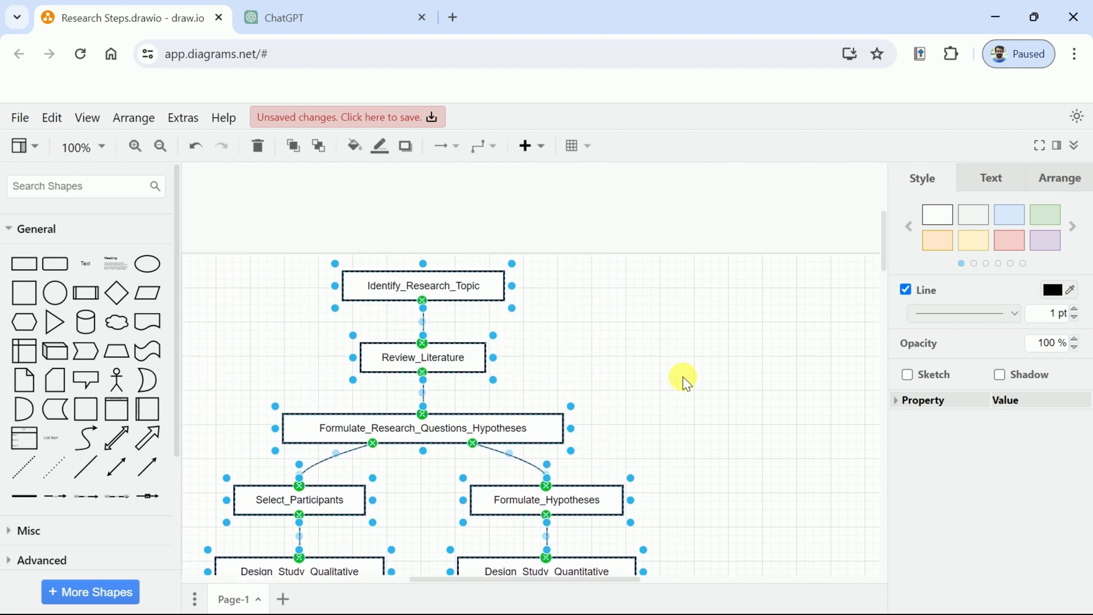
scroll(683, 376, down, 1)
click(690, 359)
click(385, 197)
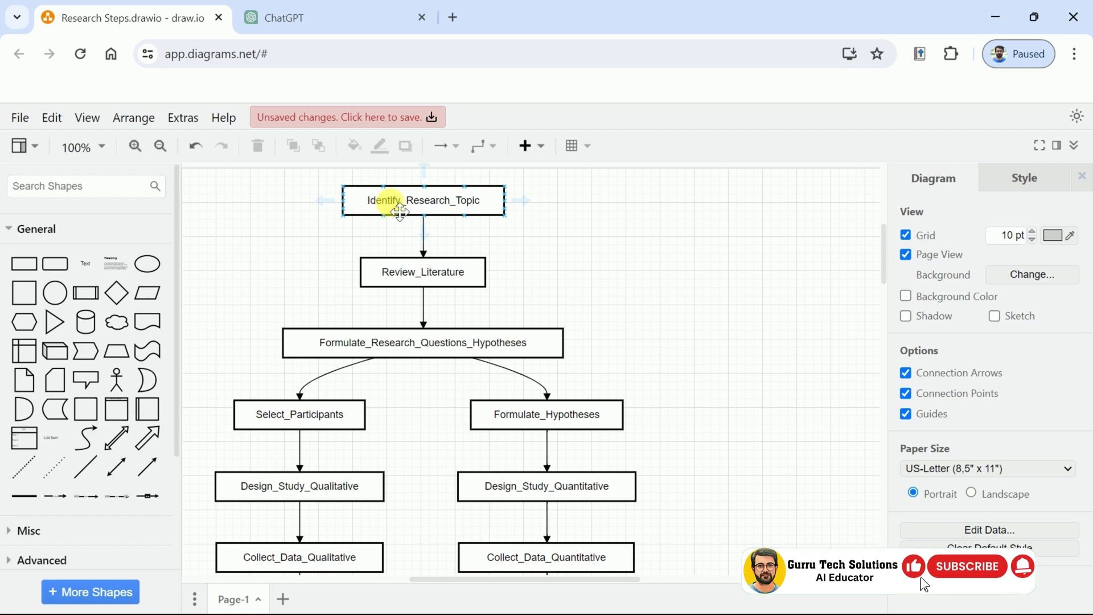
Make the Identify_Research_Topic label bold, centred, at 15 px font size
click(987, 181)
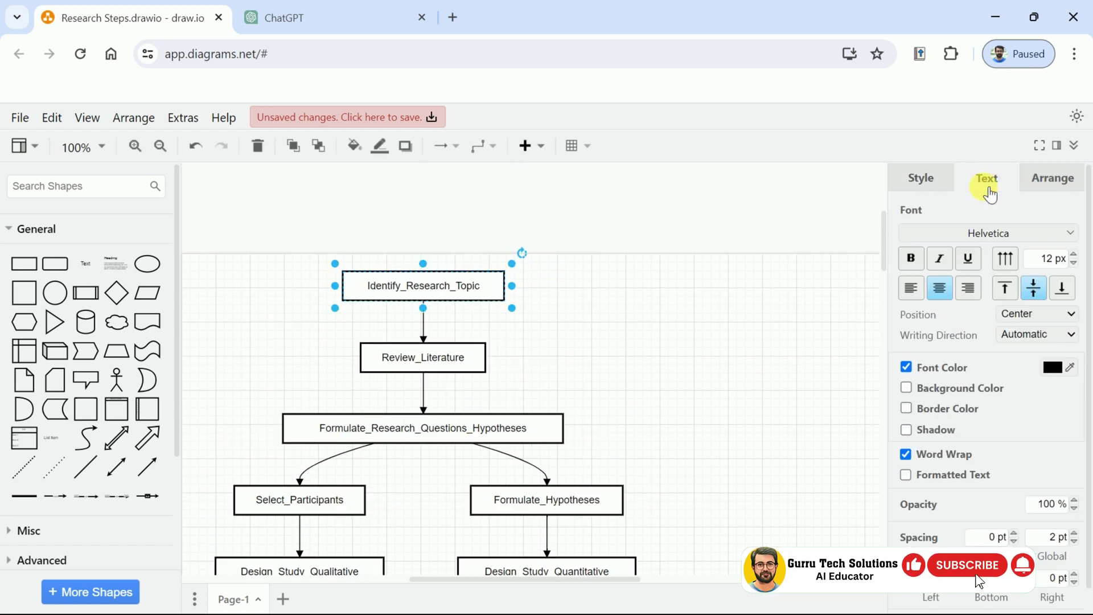
click(911, 288)
click(940, 291)
click(910, 259)
click(1074, 254)
click(1075, 255)
click(1074, 254)
Edit the label's underscores out so it reads 'Identify ResearchmTopic'
double_click(399, 292)
click(403, 293)
key(BackSpace)
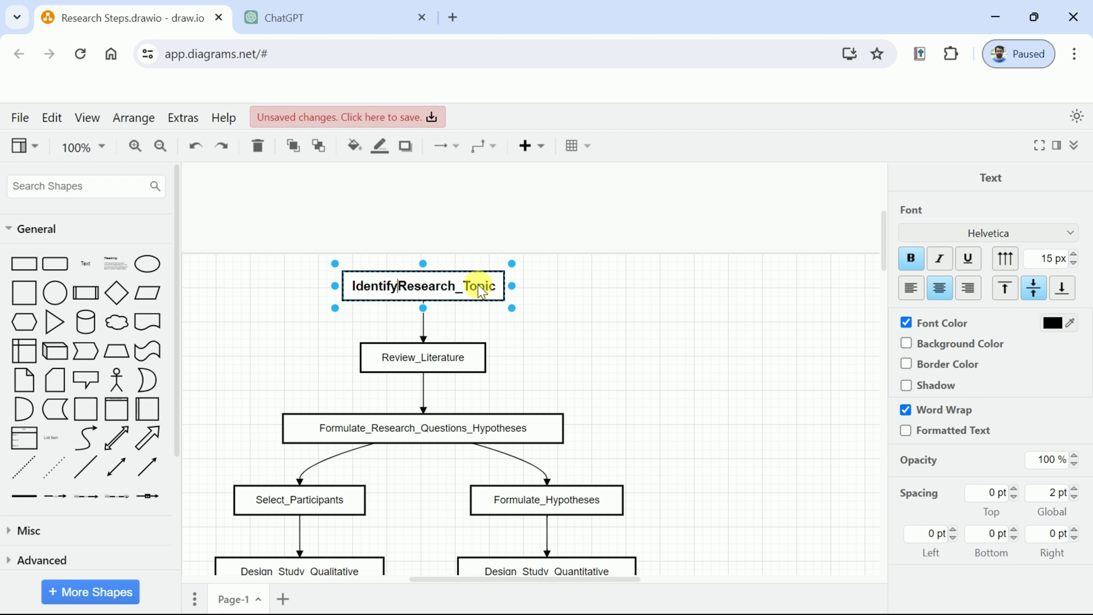
click(463, 289)
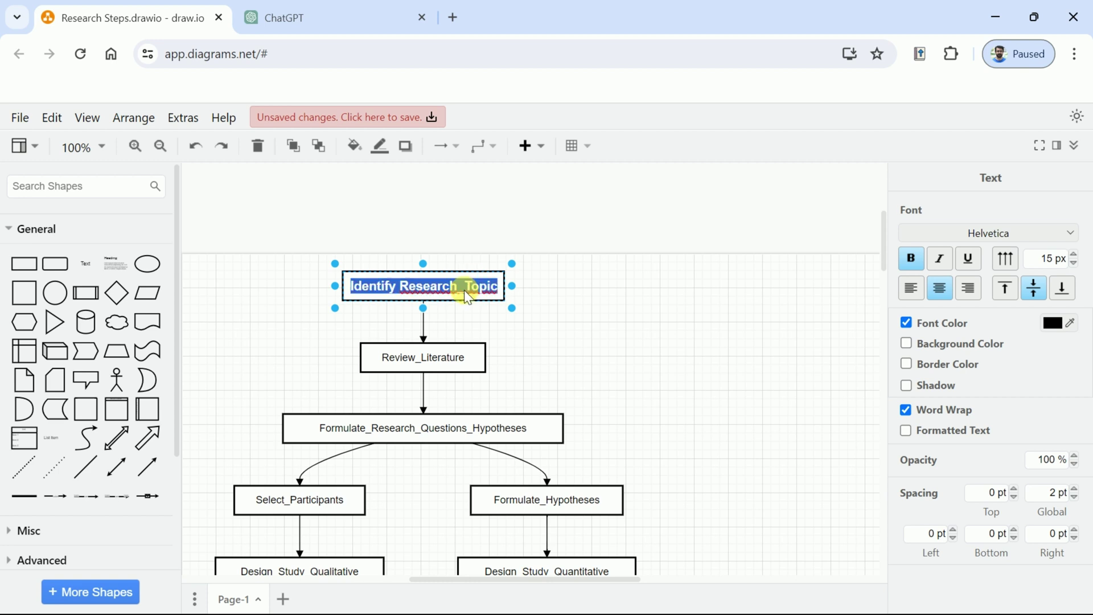
click(470, 287)
key(BackSpace)
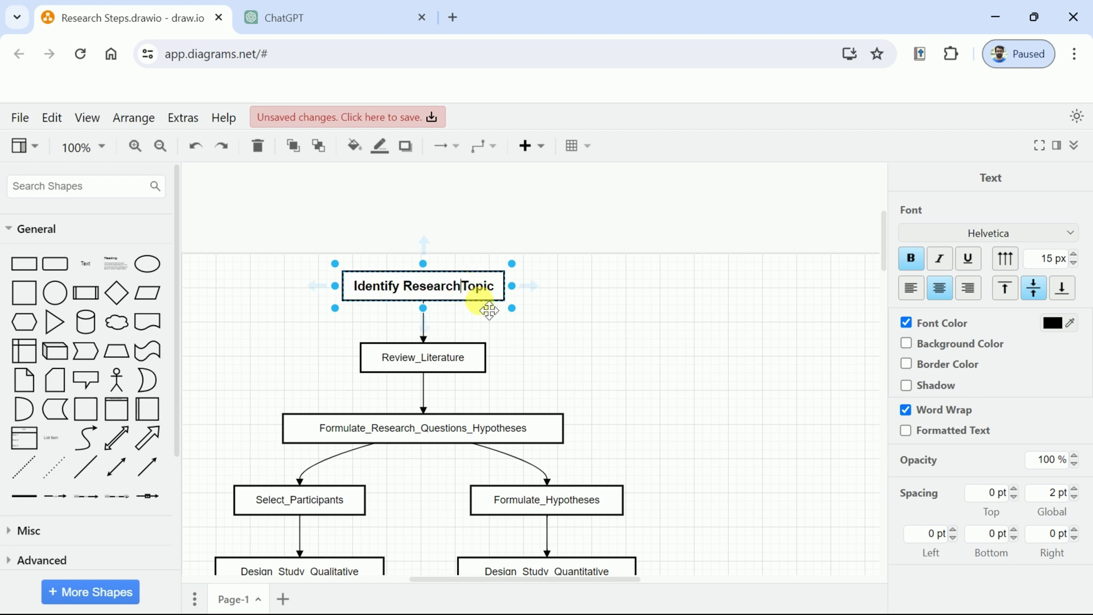
text(m)
click(580, 299)
click(484, 292)
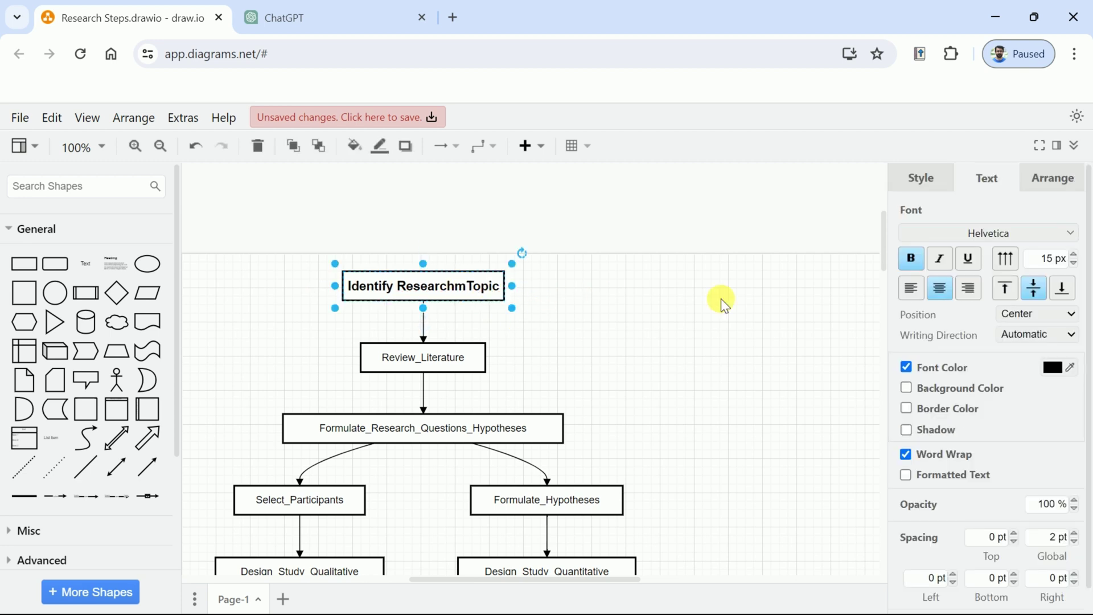
click(938, 189)
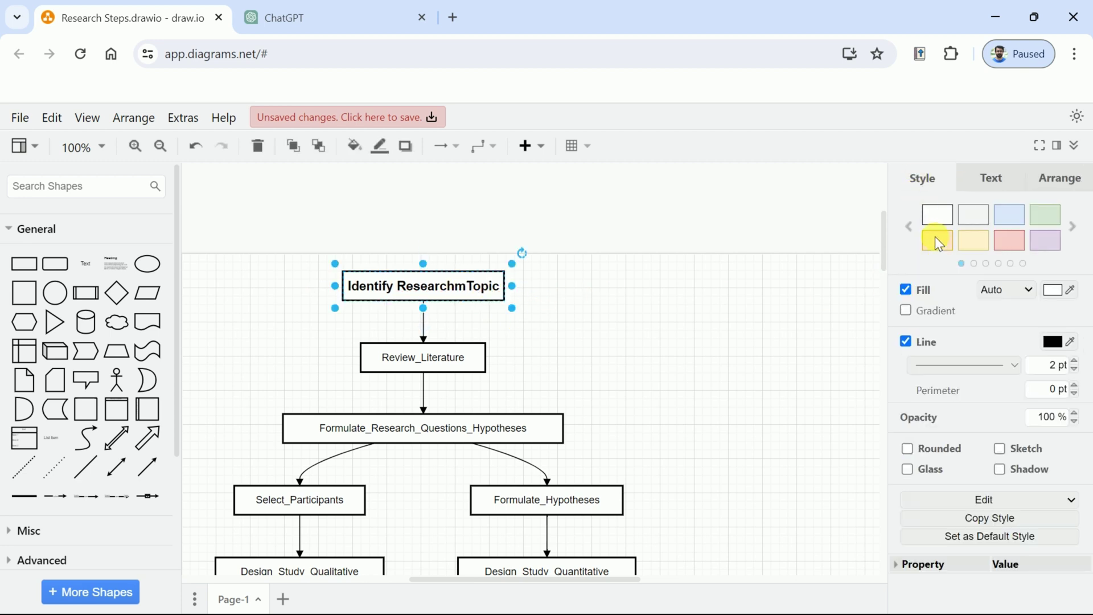
Fill the top Identify Research Topic box with the yellow style swatch
click(934, 238)
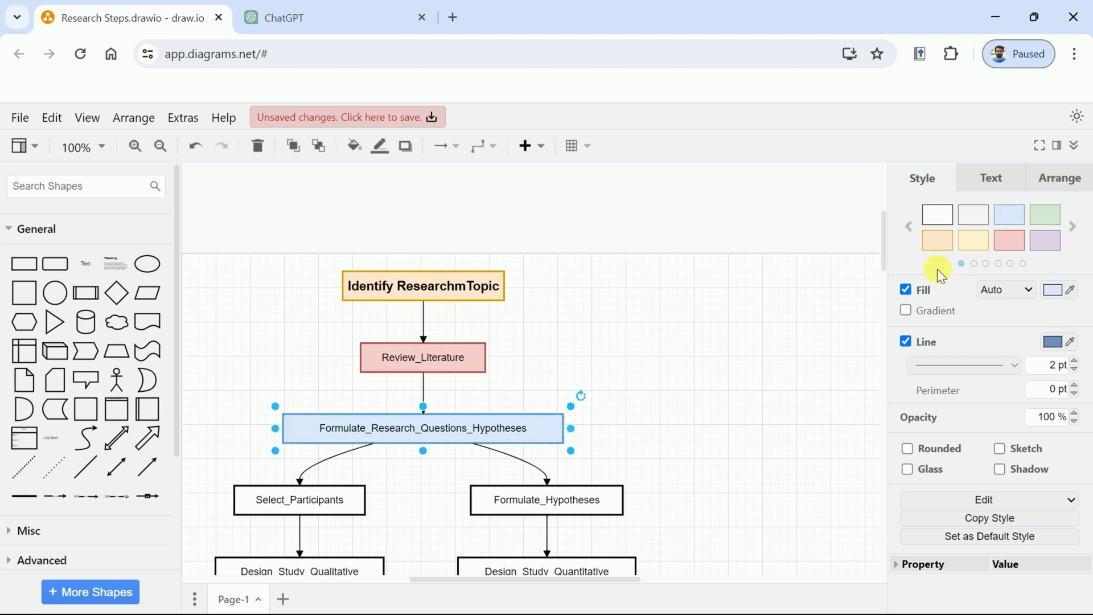
scroll(779, 368, down, 3)
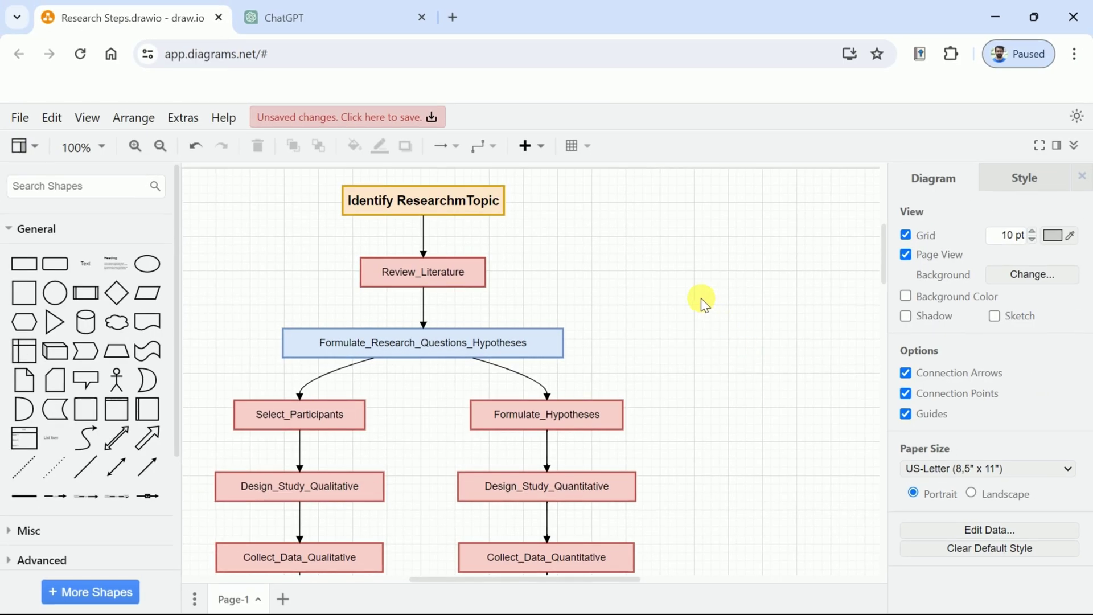
scroll(609, 295, down, 10)
scroll(617, 320, up, 10)
drag(175, 244, 173, 272)
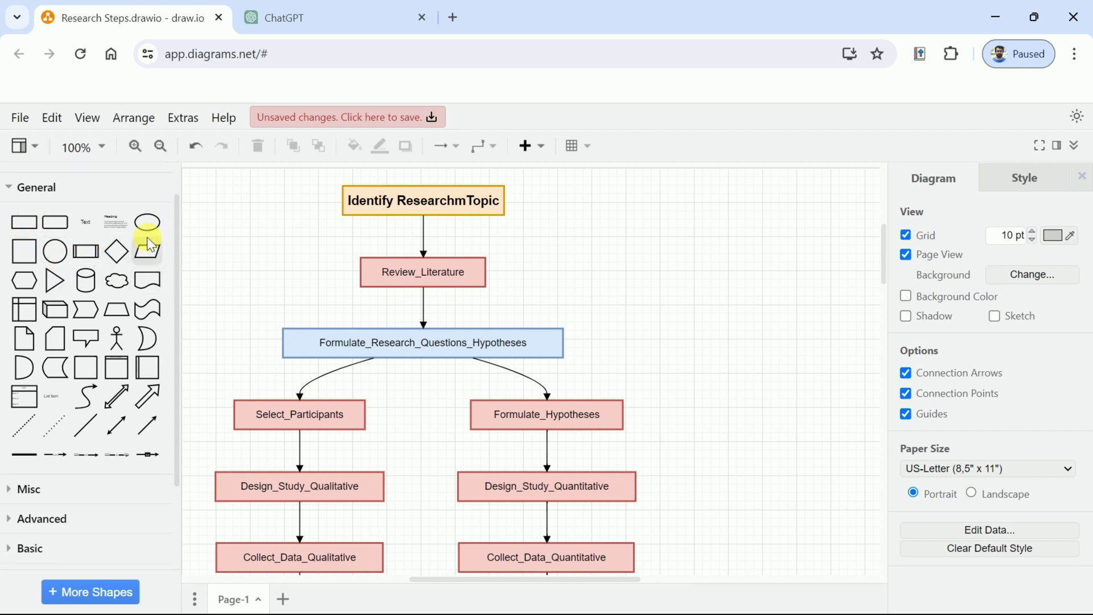
drag(148, 222, 706, 234)
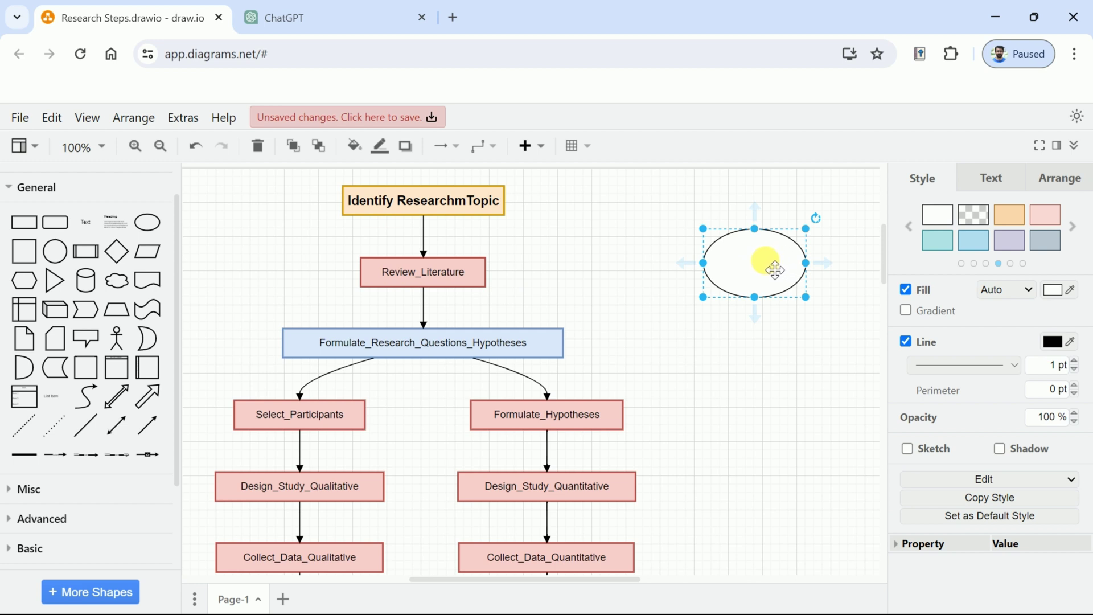
click(937, 239)
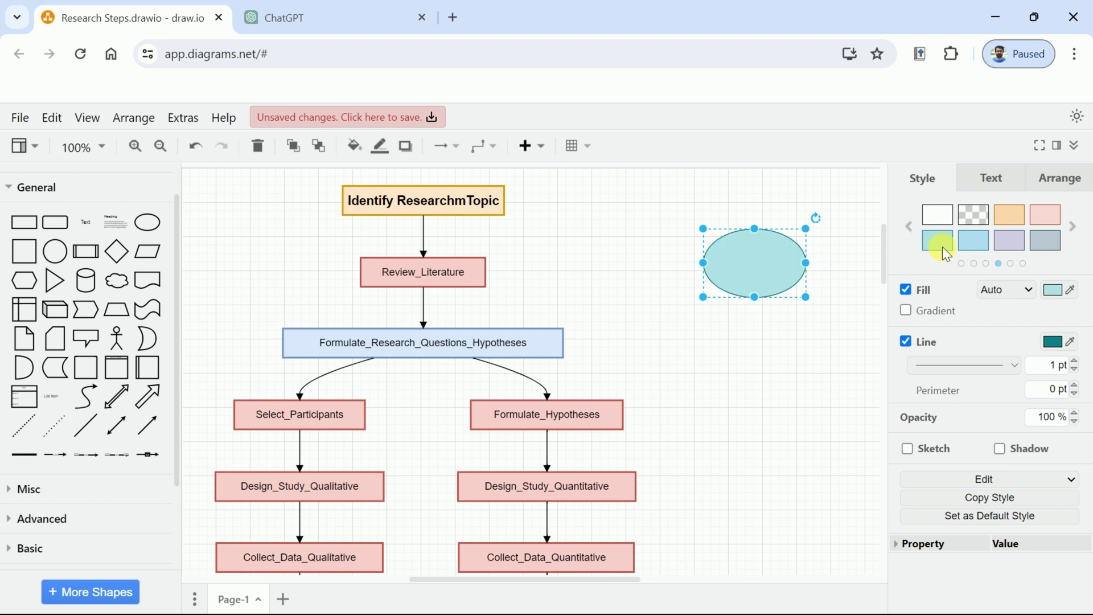
key(Delete)
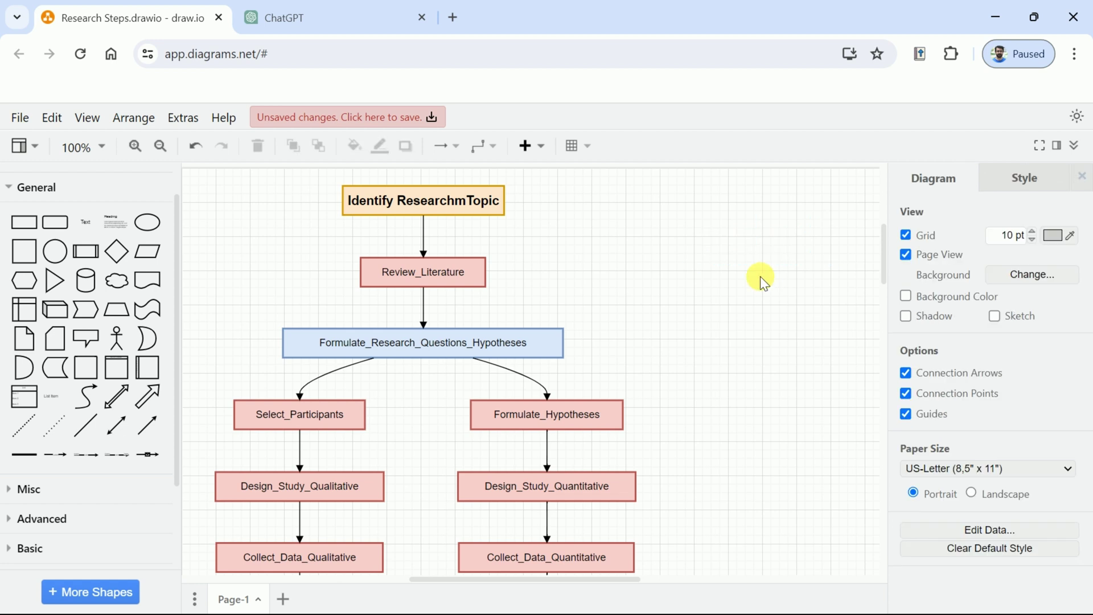
scroll(112, 353, down, 2)
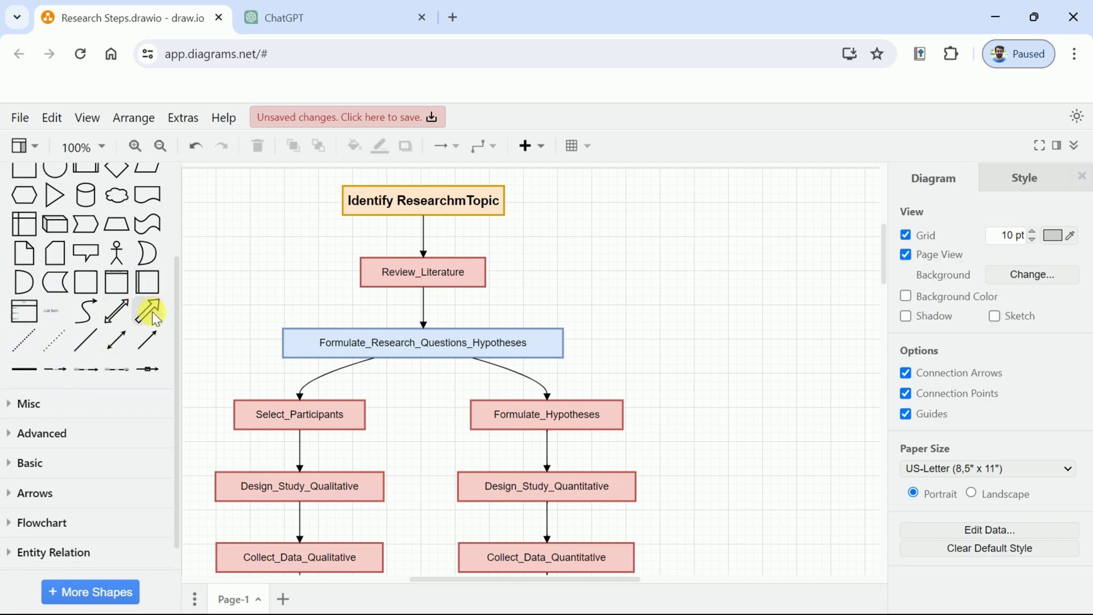
mouse_move(130, 320)
click(43, 395)
scroll(96, 343, down, 1)
scroll(106, 319, down, 5)
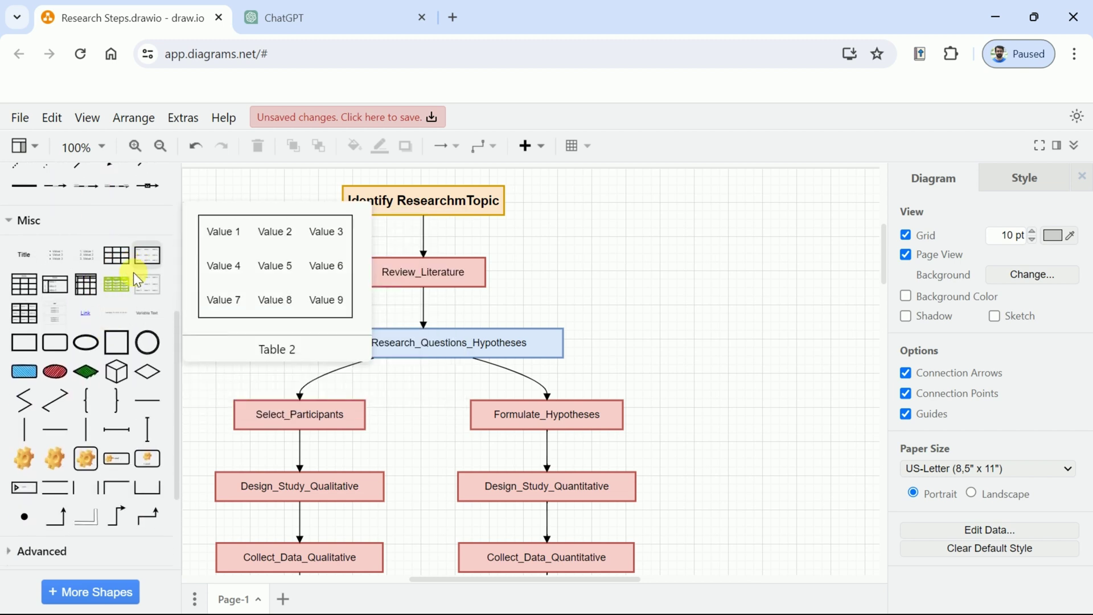
mouse_move(112, 186)
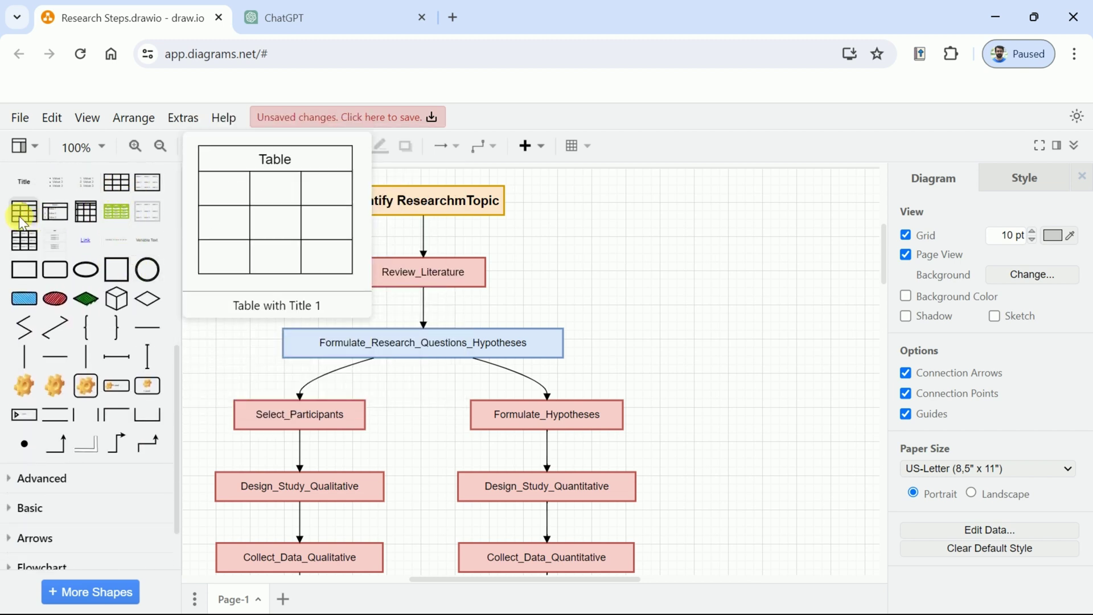
mouse_move(49, 206)
drag(49, 206, 687, 225)
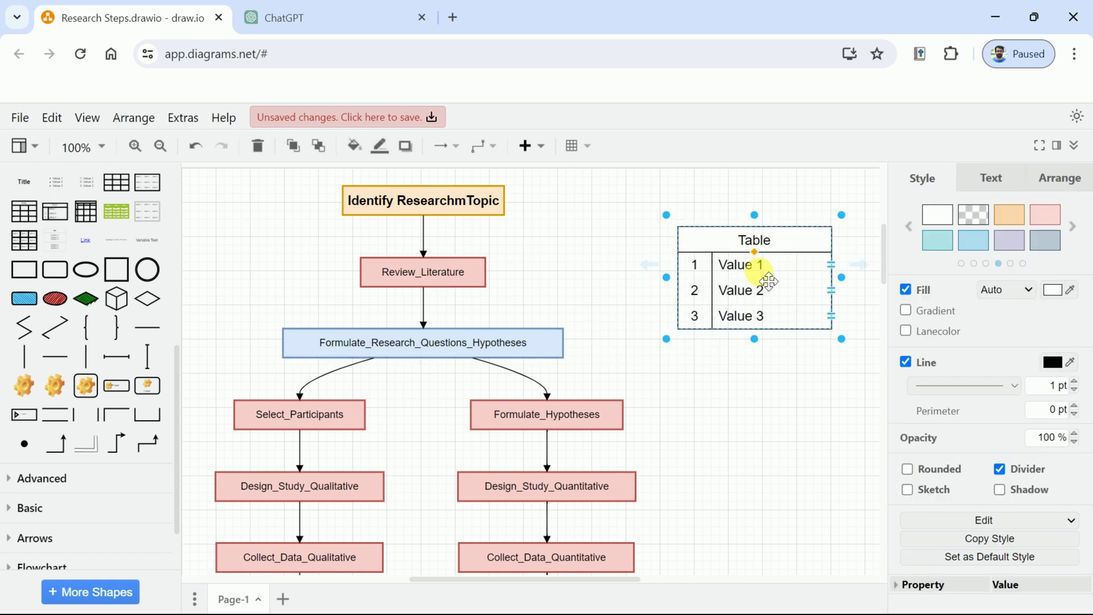
click(767, 276)
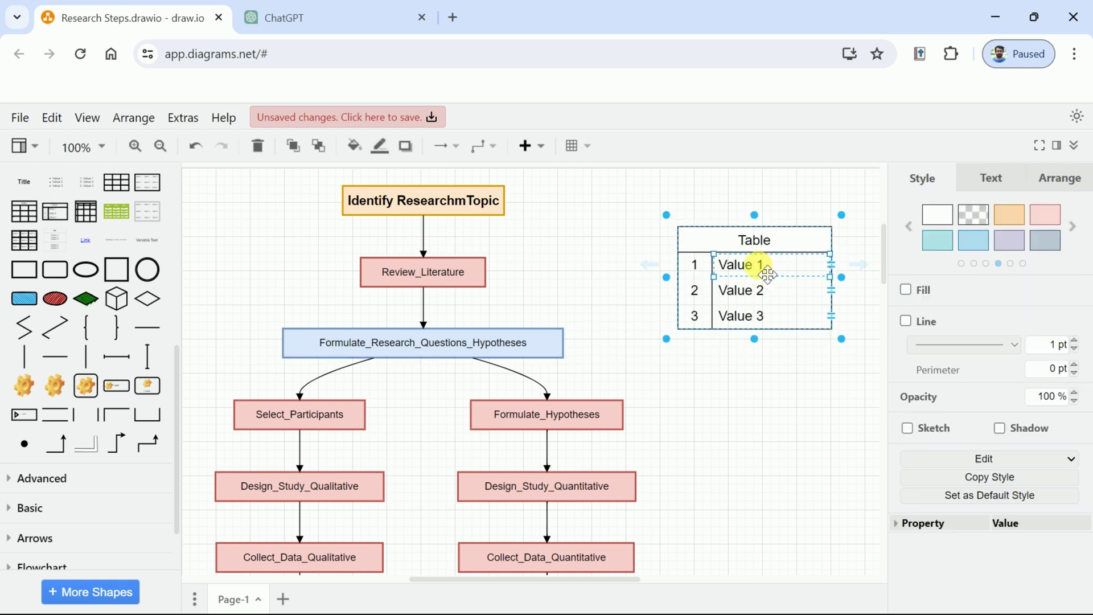
double_click(756, 265)
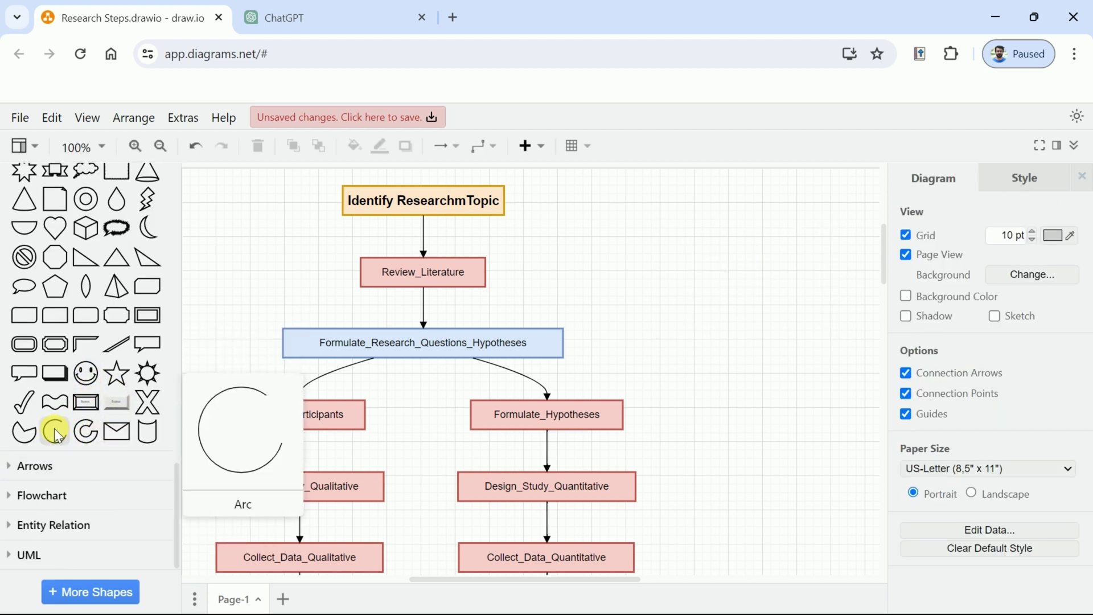
Insert an Arrow Left block arrow from the Arrows library and move it toward the top box
click(40, 467)
scroll(92, 324, down, 4)
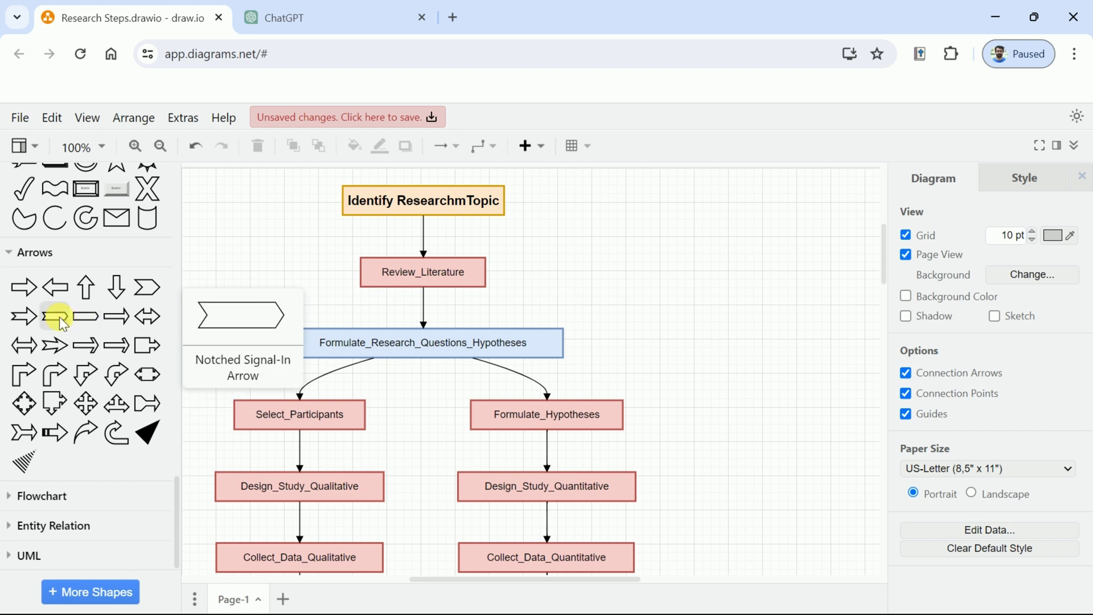
click(53, 287)
drag(562, 370, 698, 257)
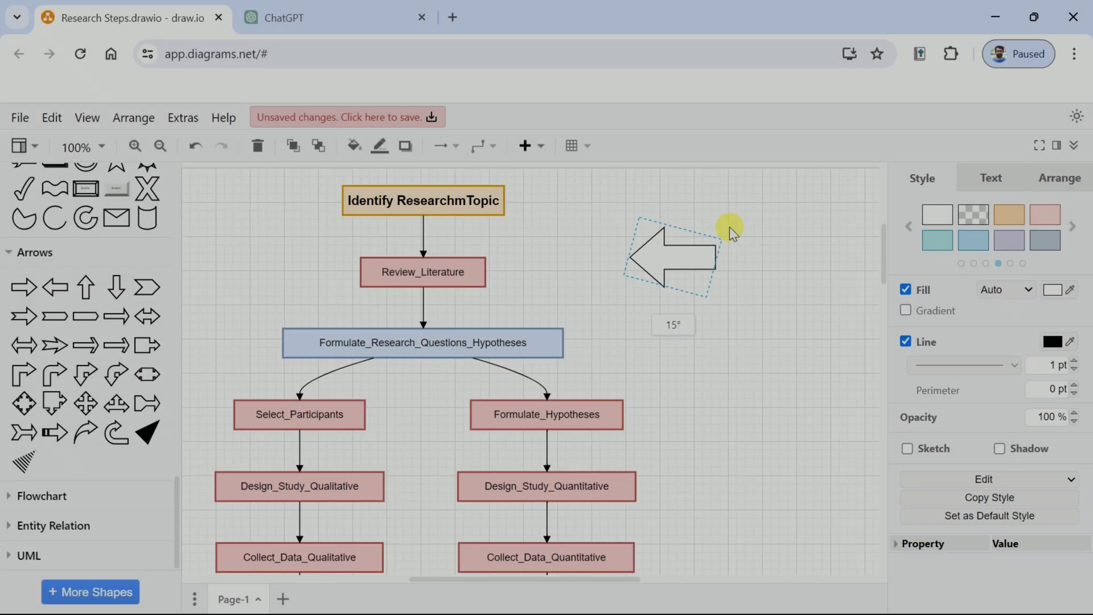
Rotate the arrow downward, shrink it to about 84 x 62, and colour it pink with a red outline
drag(733, 208, 639, 232)
drag(709, 307, 697, 298)
click(1045, 214)
drag(712, 247, 420, 228)
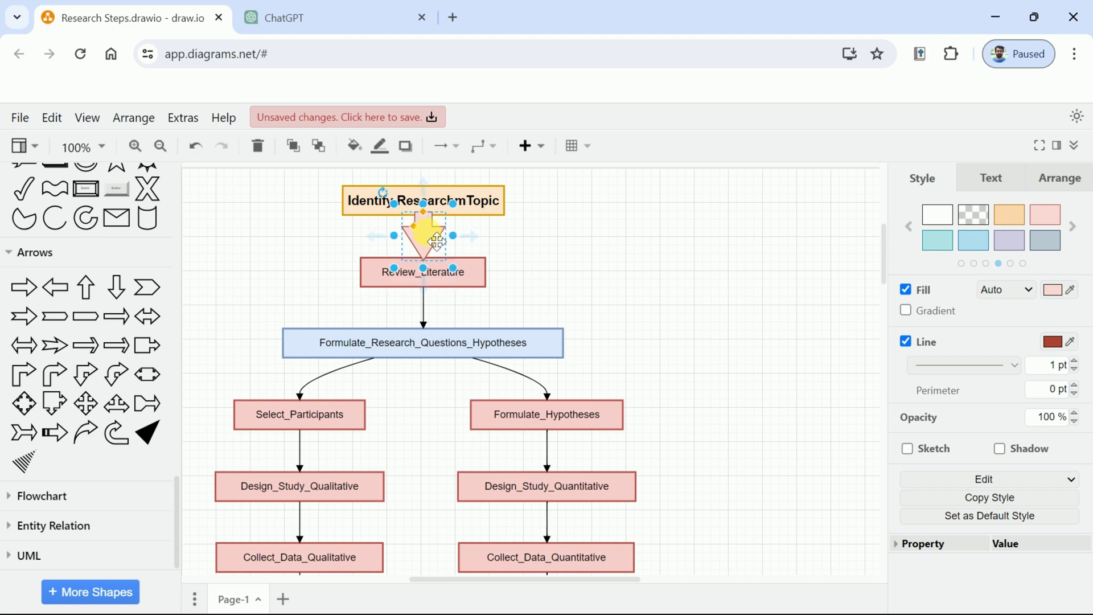
click(467, 233)
click(42, 495)
Review the finished flowchart and choose File > Export as > JPEG
scroll(111, 333, up, 5)
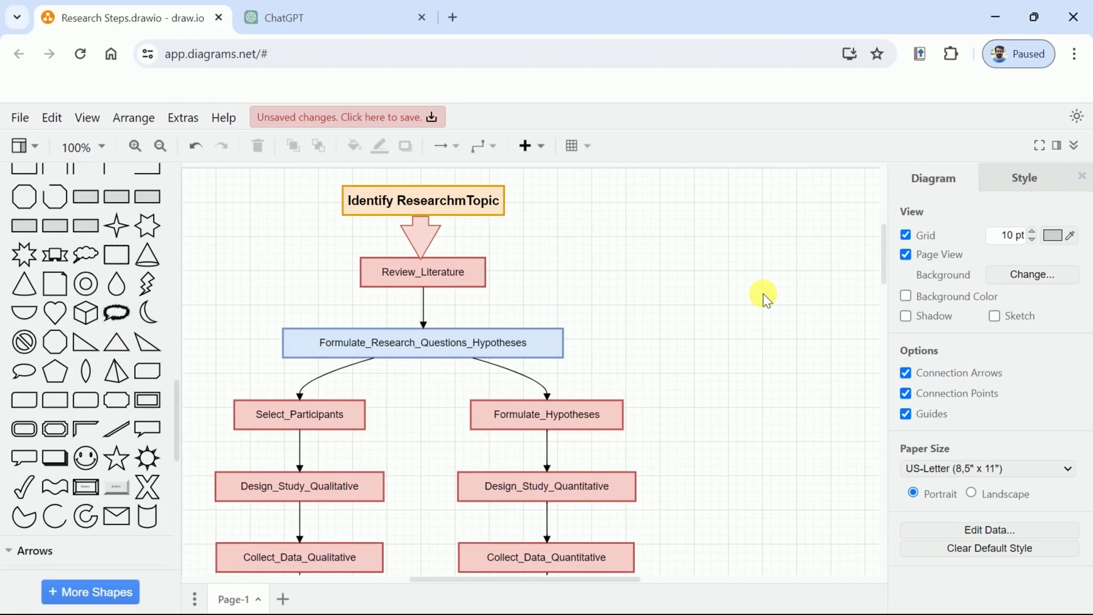
scroll(765, 295, up, 5)
scroll(779, 310, down, 12)
scroll(780, 336, down, 8)
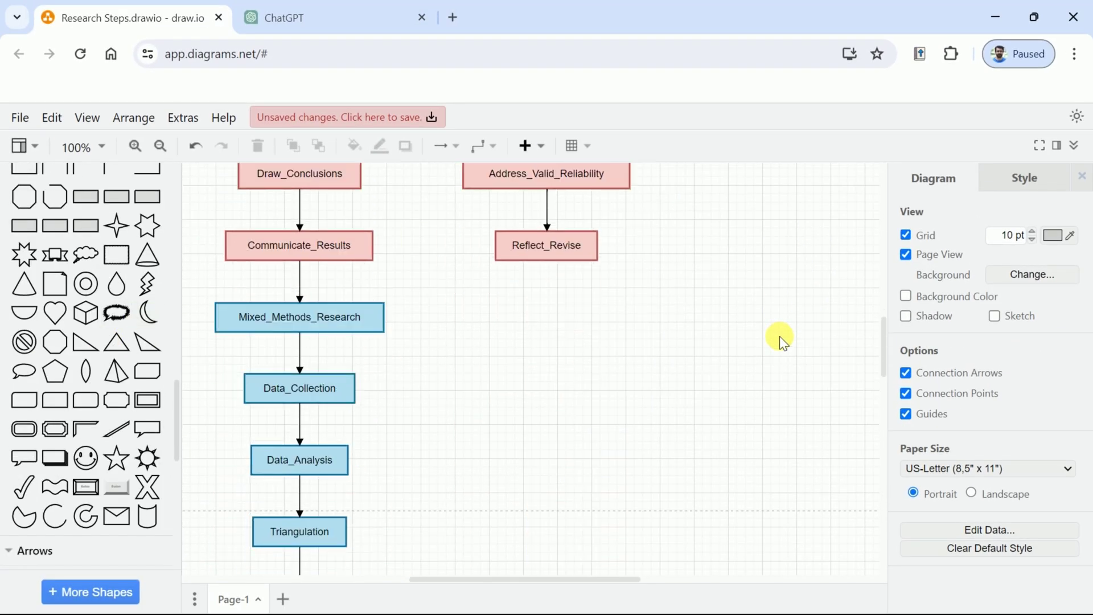
scroll(780, 343, up, 11)
scroll(780, 343, up, 6)
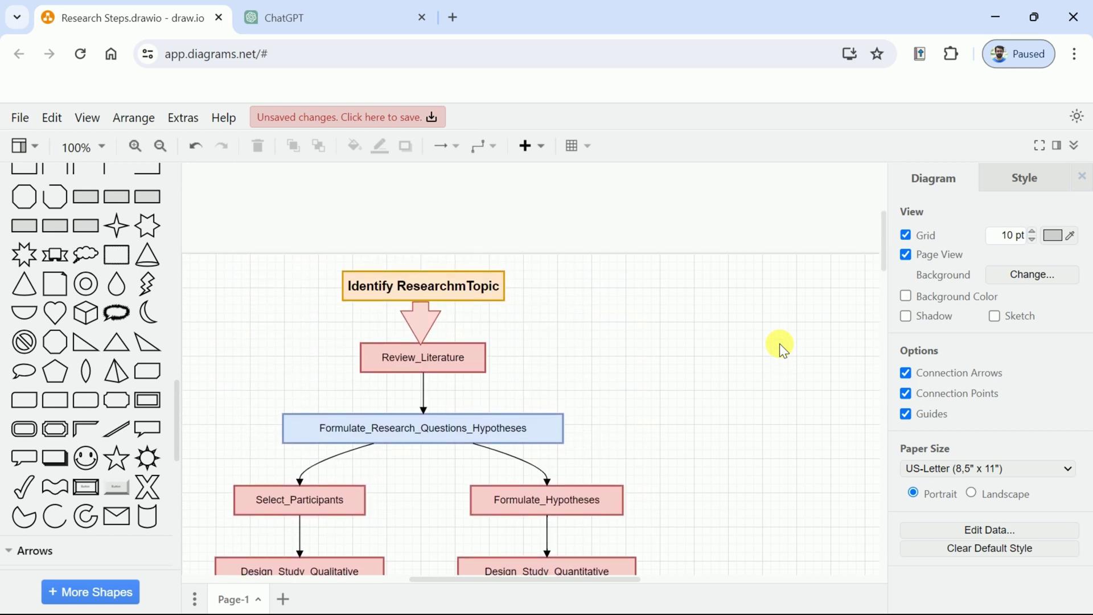
scroll(781, 345, down, 2)
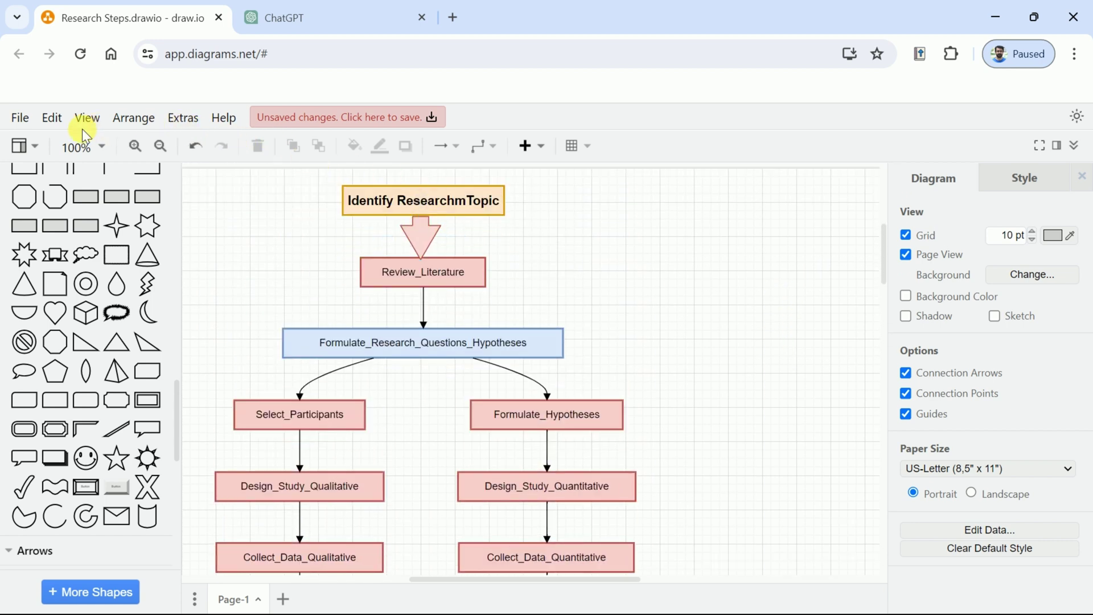
click(21, 122)
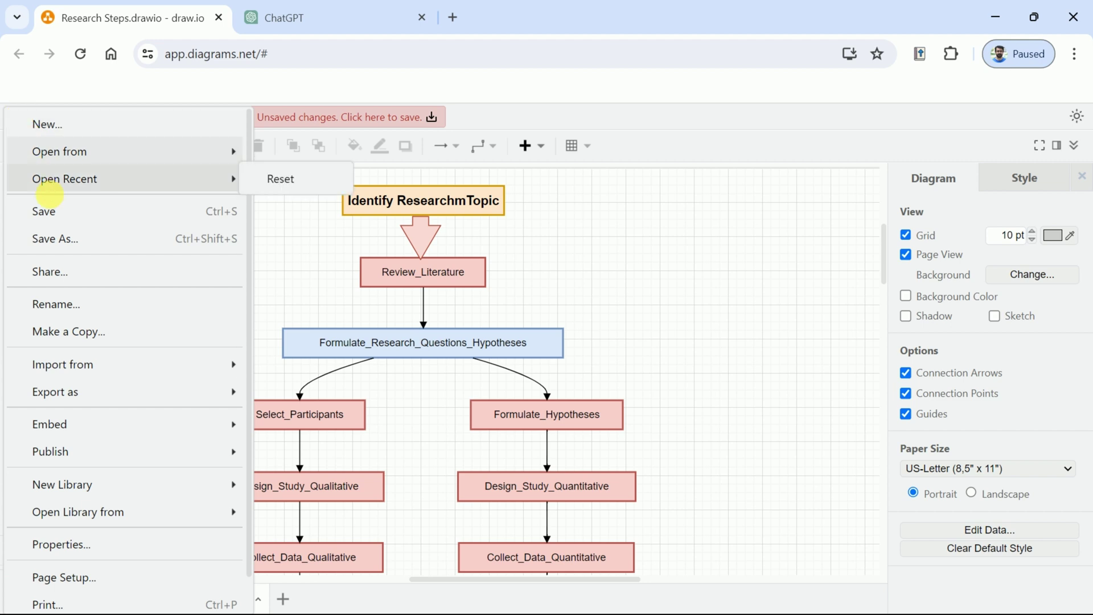
mouse_move(116, 392)
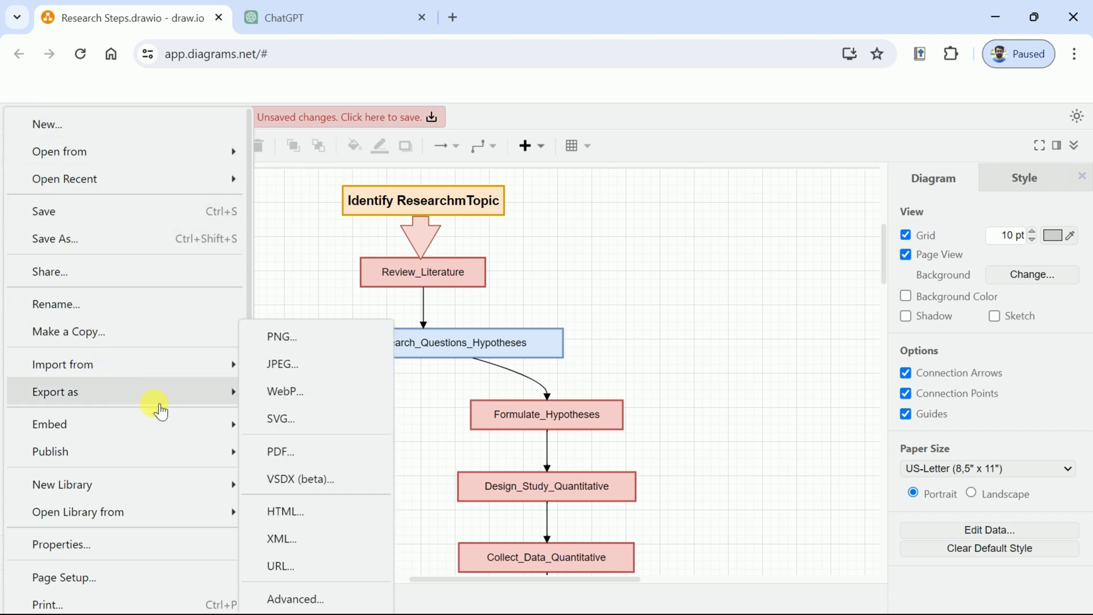
mouse_move(222, 373)
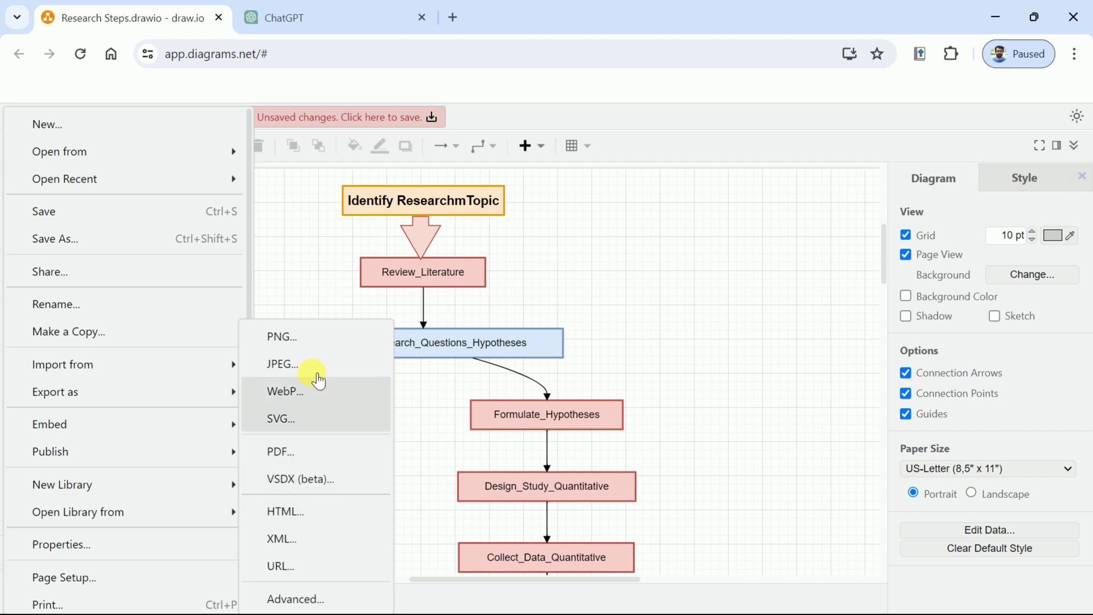
click(309, 374)
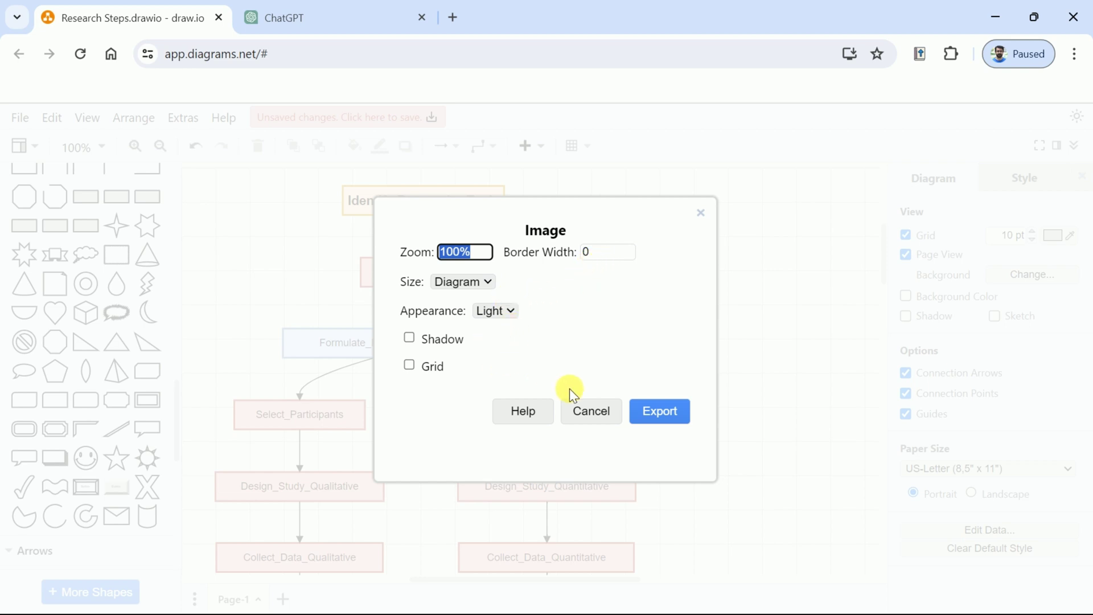
Export and save Research Steps.jpg to the device, then open the downloaded file
click(661, 414)
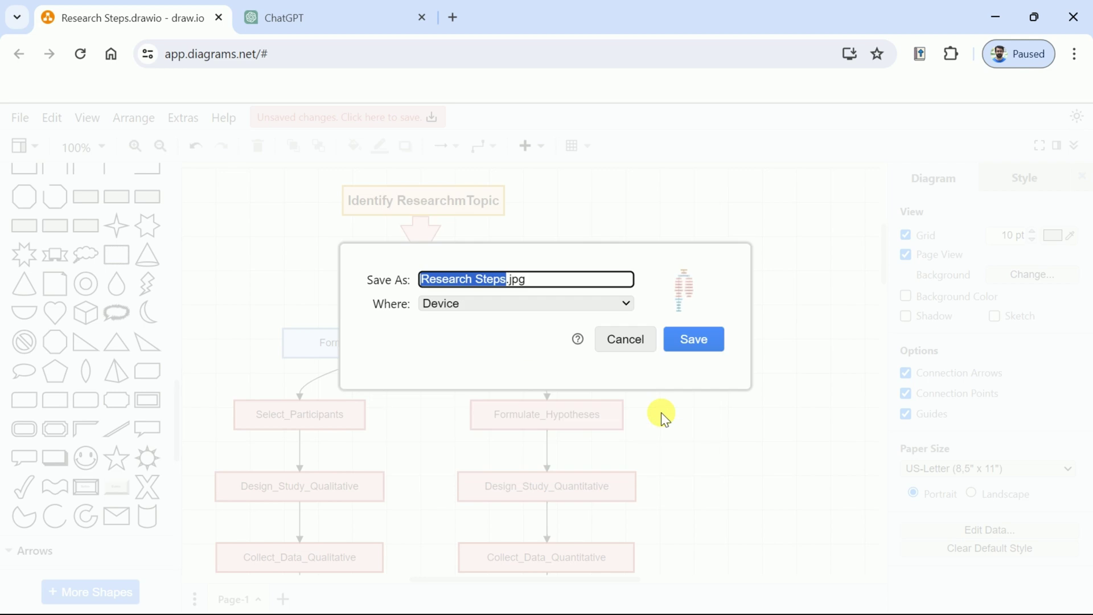
click(708, 347)
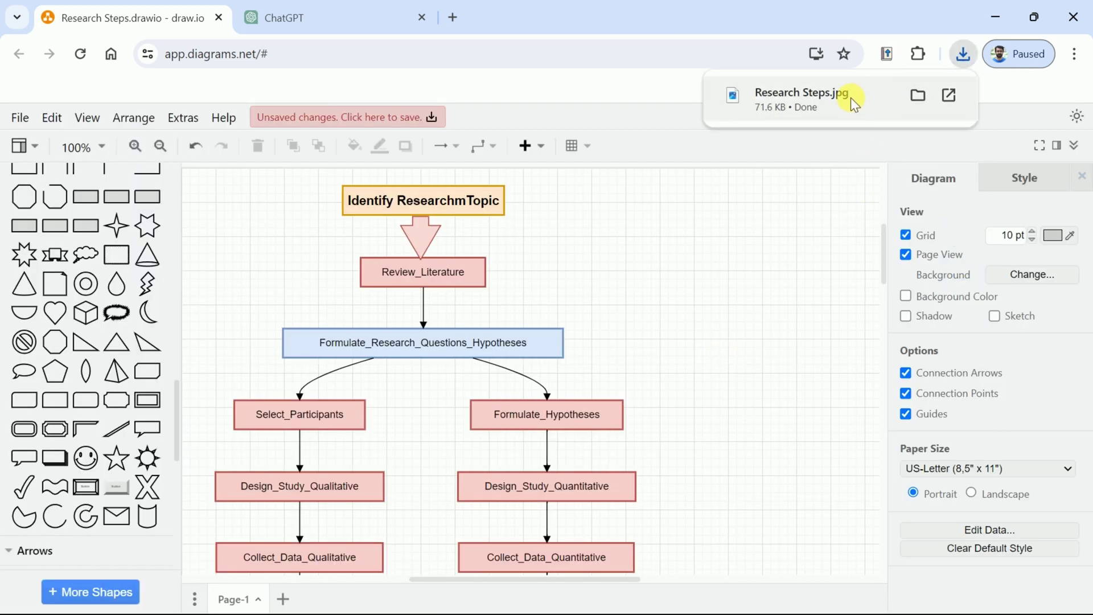
click(946, 97)
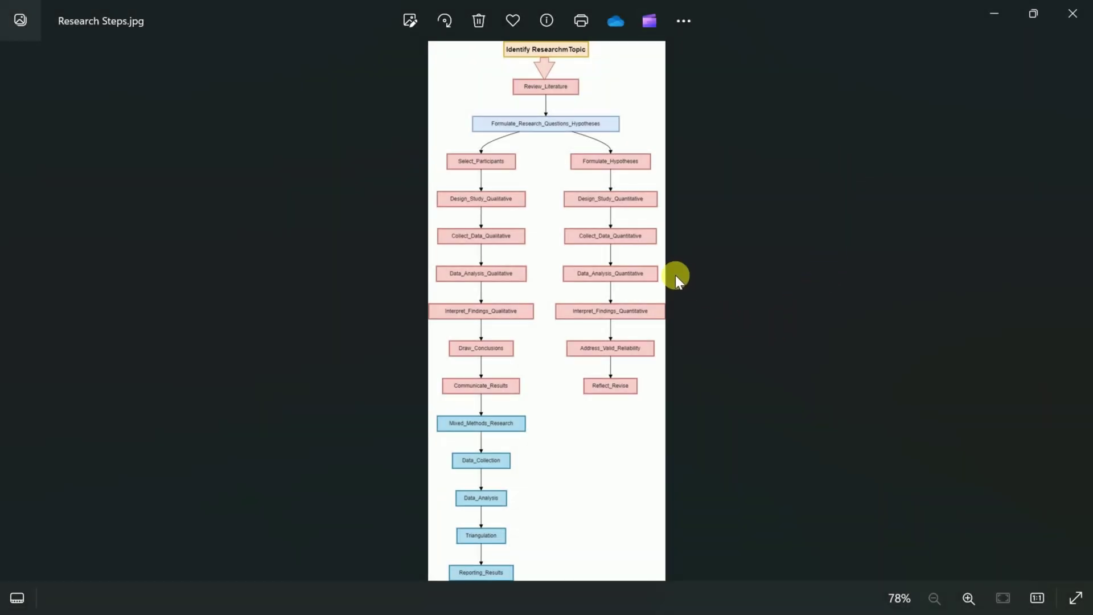
Zoom and pan across Research Steps.jpg, from Identify ResearchmTopic through the pink and blue branches
scroll(625, 220, up, 5)
drag(626, 220, 587, 393)
scroll(556, 398, up, 2)
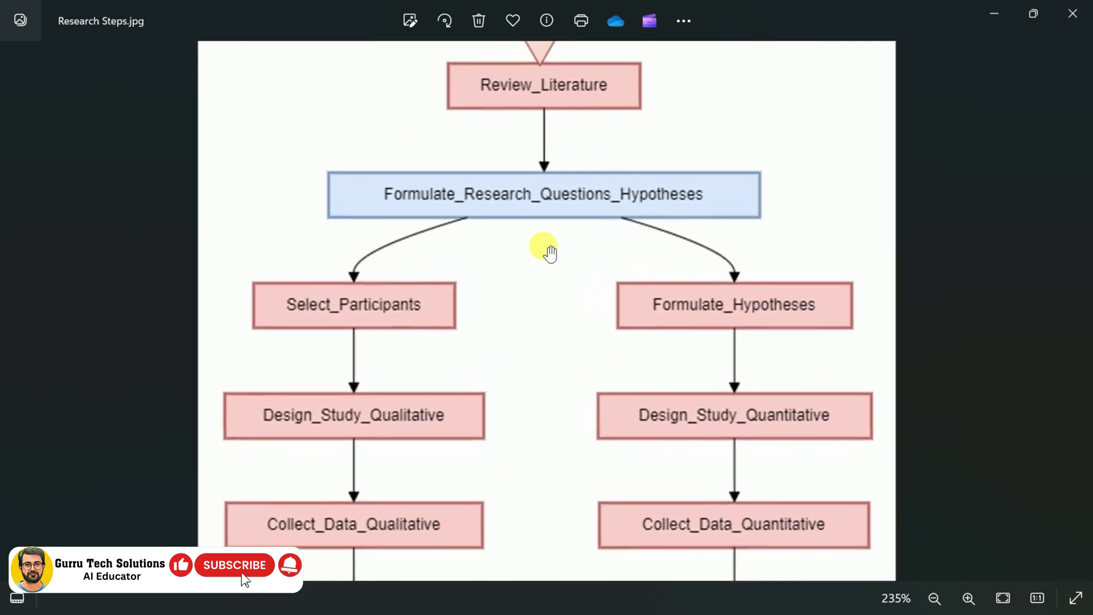
drag(546, 248, 556, 361)
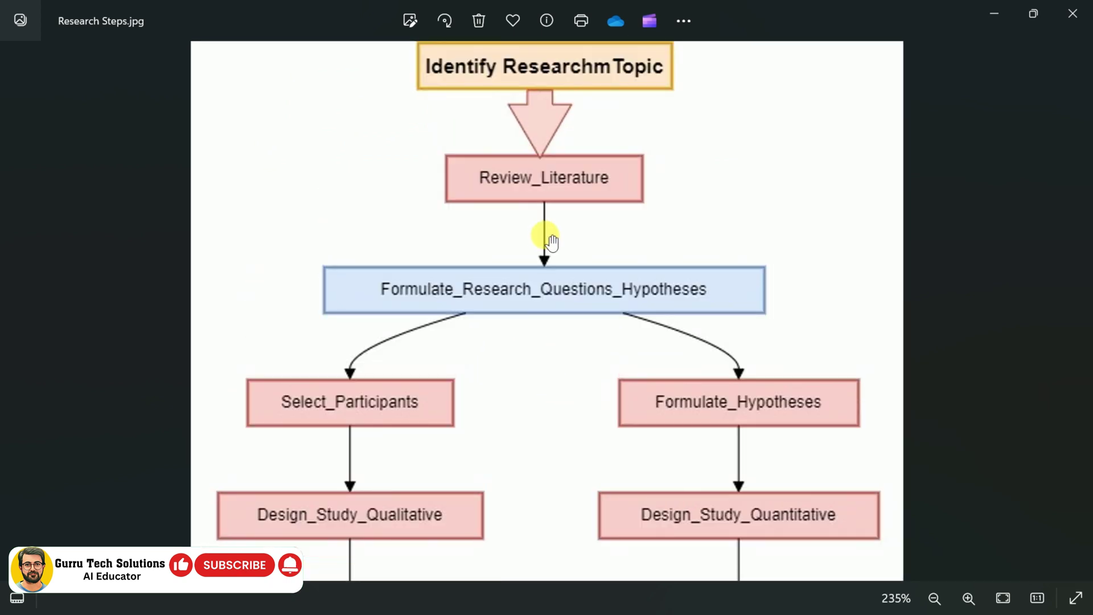
scroll(549, 239, down, 2)
drag(598, 439, 580, 256)
mouse_move(609, 464)
mouse_down()
mouse_move(591, 247)
mouse_move(626, 293)
mouse_move(623, 268)
mouse_up()
drag(654, 497, 637, 267)
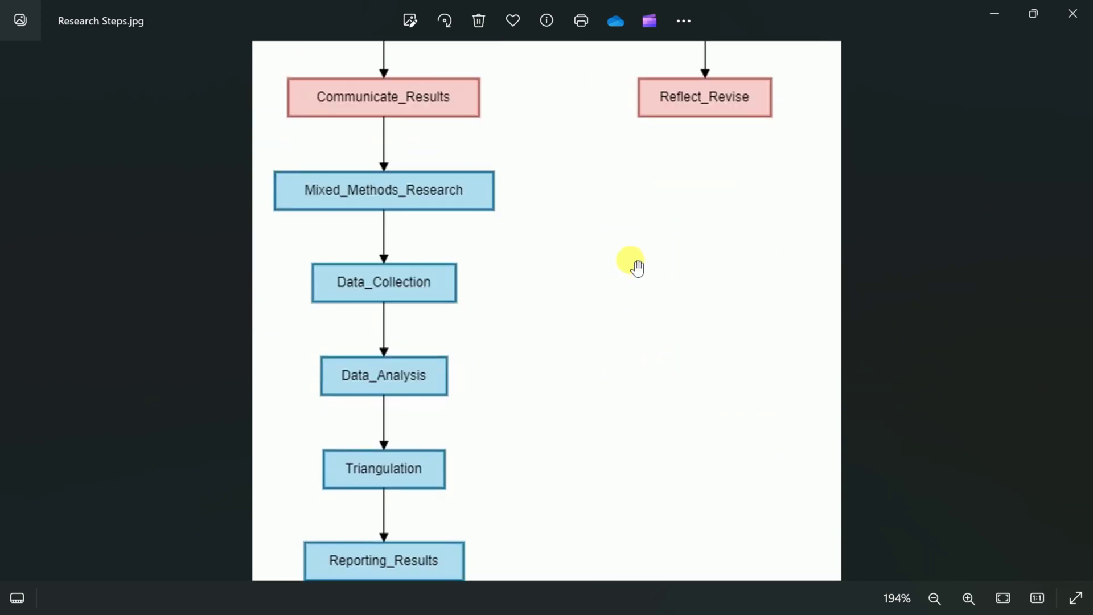
drag(625, 310, 641, 607)
drag(600, 356, 629, 511)
mouse_move(605, 139)
mouse_down()
mouse_move(602, 268)
mouse_move(622, 449)
mouse_up()
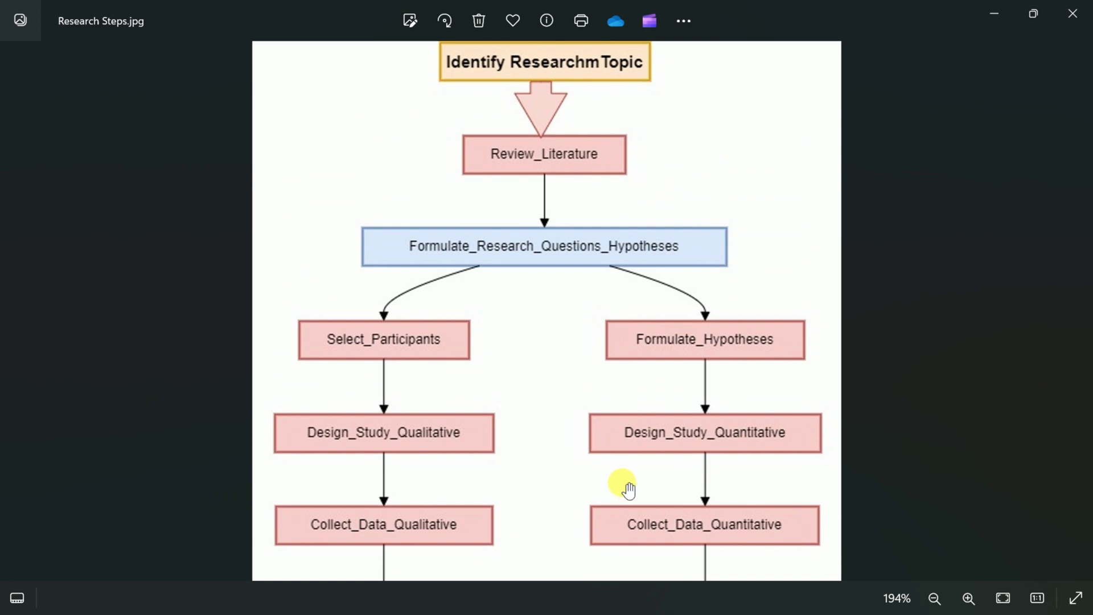
scroll(626, 486, down, 5)
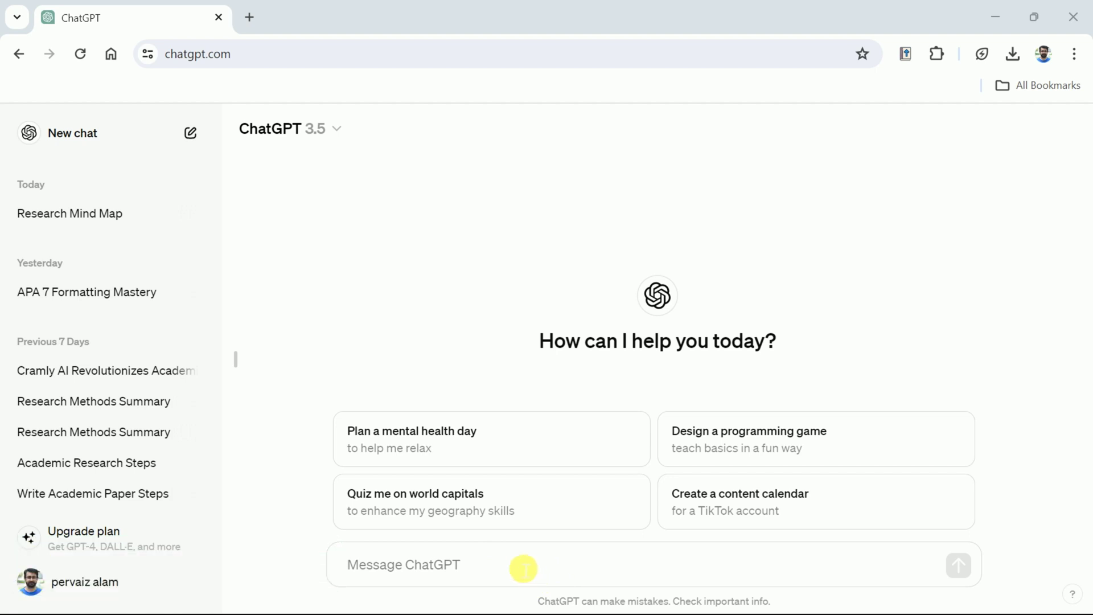
Paste the prepared prompt and highlight its request for a mind map of Meta Analysis steps
click(493, 567)
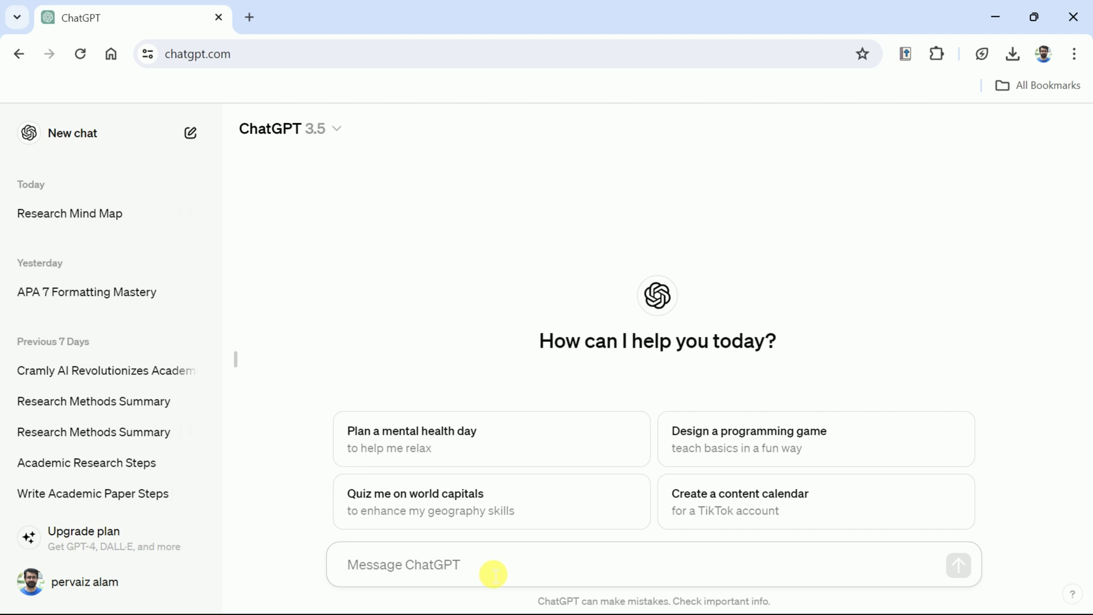
text(I want to have a mind map around steps for Meta Analysis. Include relevant subtopics, tools, and methodologies to clearly show the key points. Please provide a code box with Markdown language)
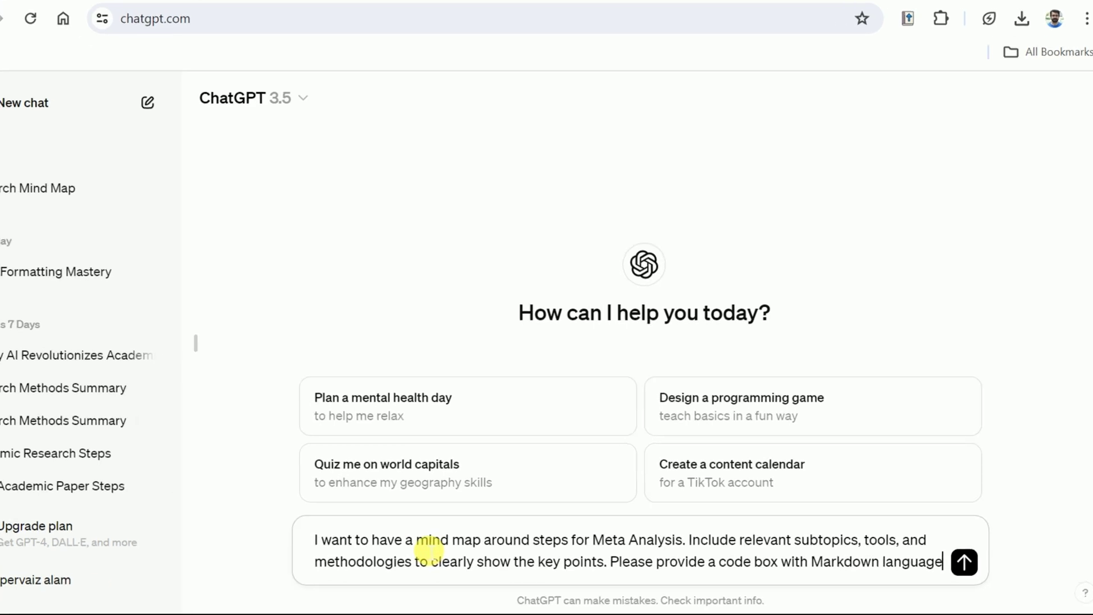
drag(417, 540, 669, 546)
drag(608, 529, 636, 529)
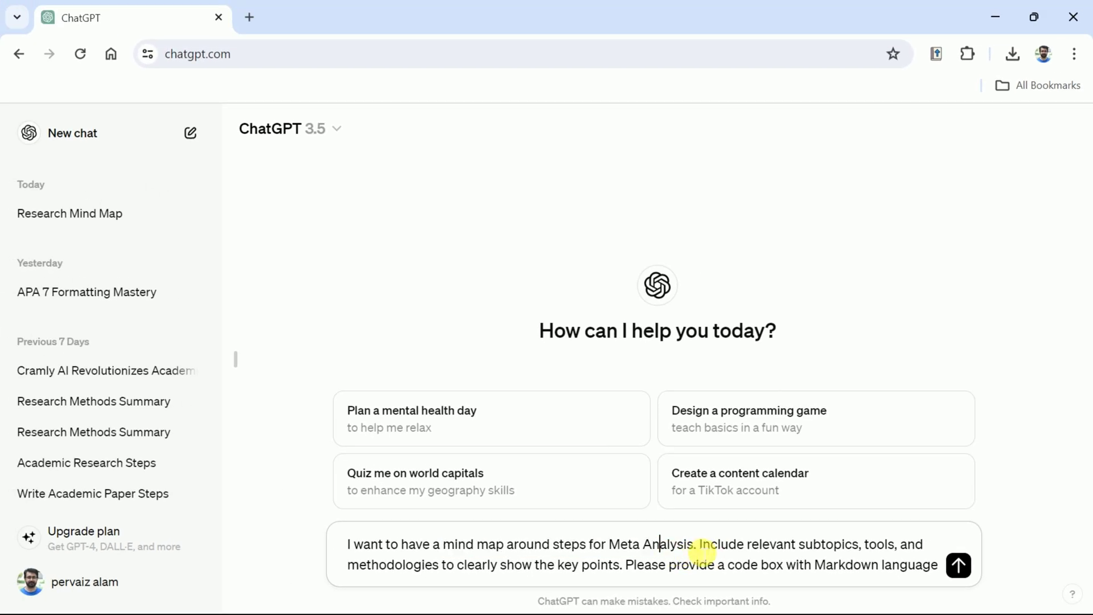
Highlight the subtopics, methodologies and code box requests, then send the prompt
drag(739, 550, 942, 526)
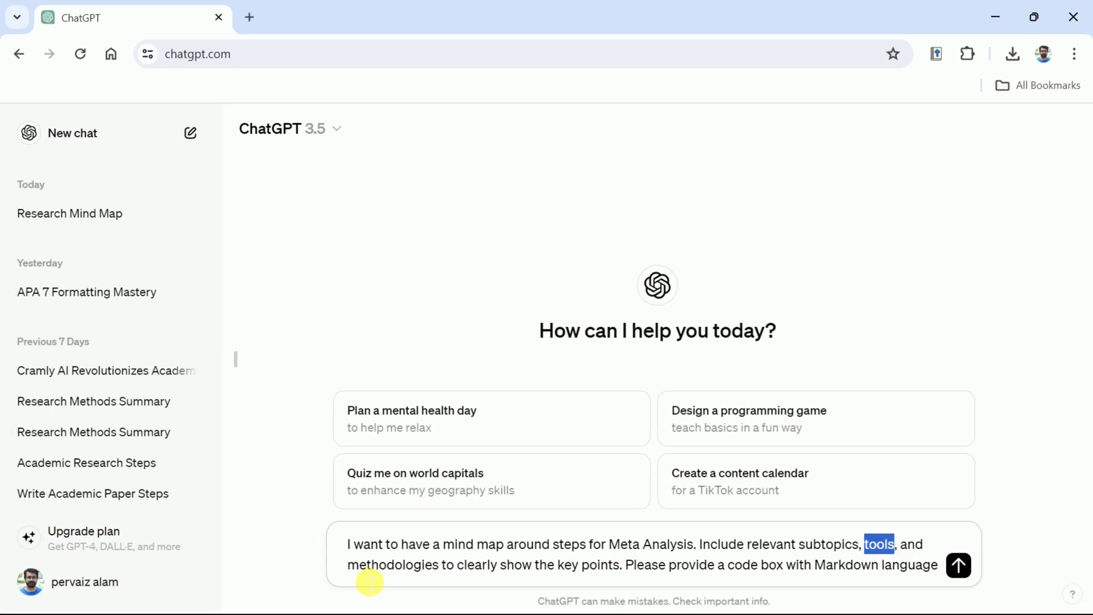
drag(348, 564, 439, 565)
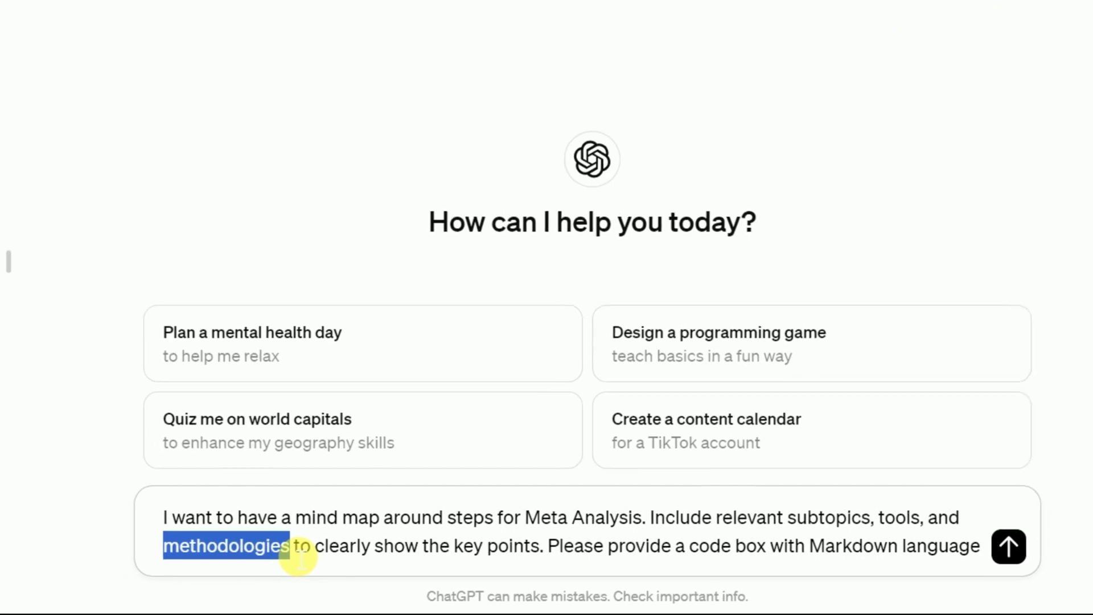
drag(299, 554, 468, 555)
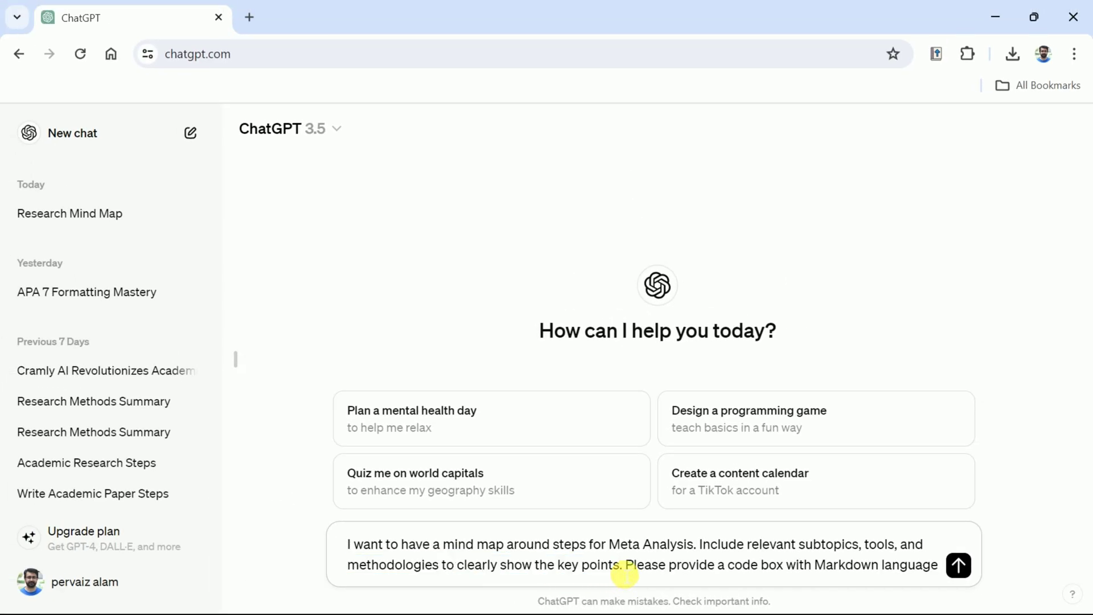
drag(728, 572, 966, 556)
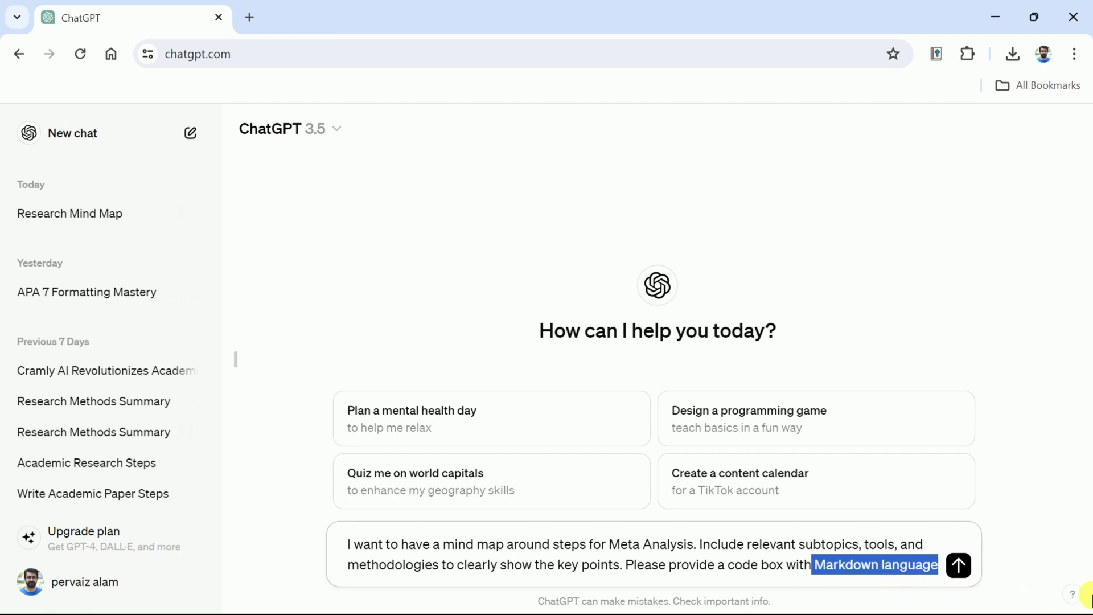
click(958, 566)
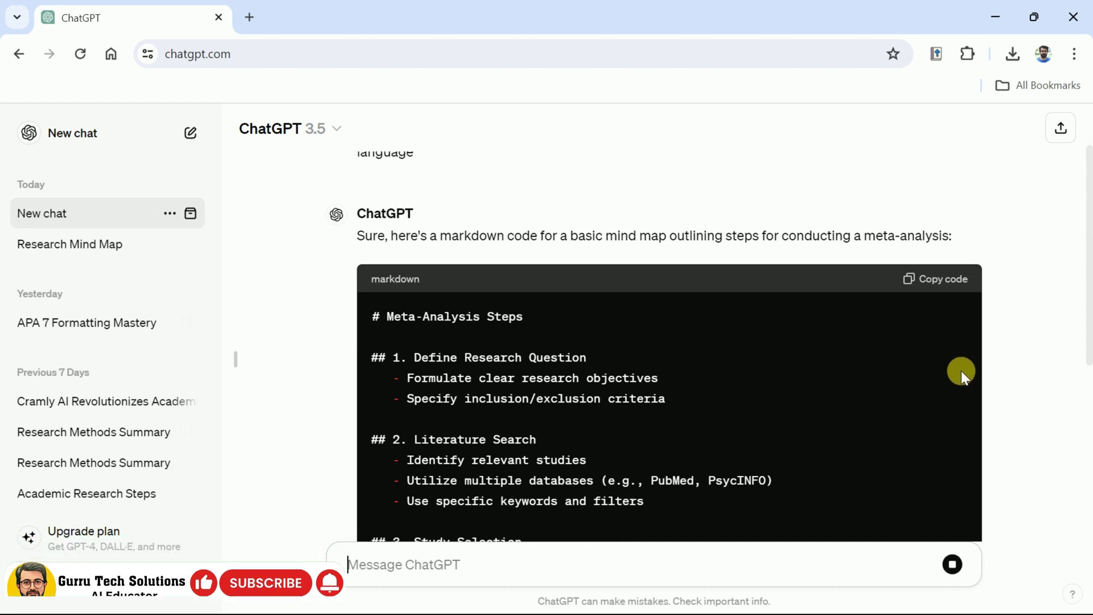
Scroll through the reply and copy the generated Meta-Analysis Steps markdown code
scroll(929, 333, down, 7)
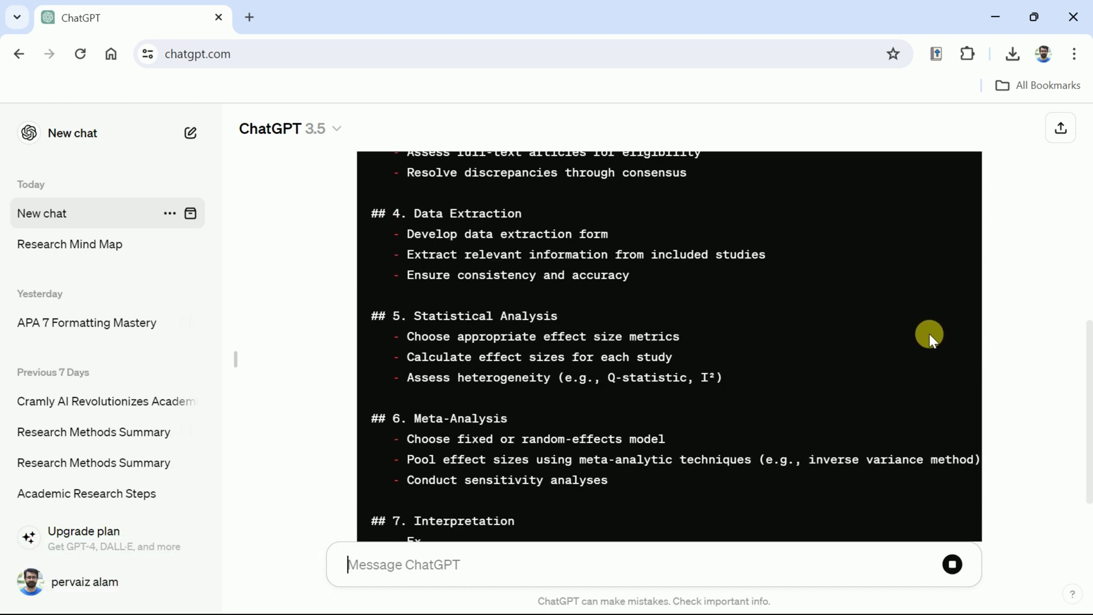
scroll(928, 334, up, 3)
scroll(929, 334, up, 2)
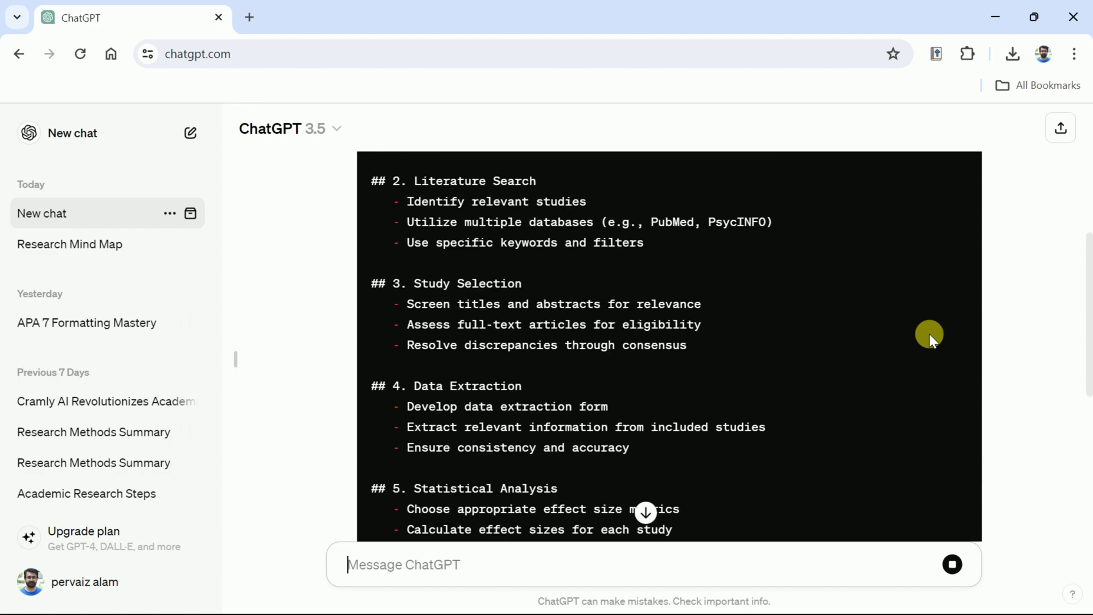
scroll(929, 333, down, 5)
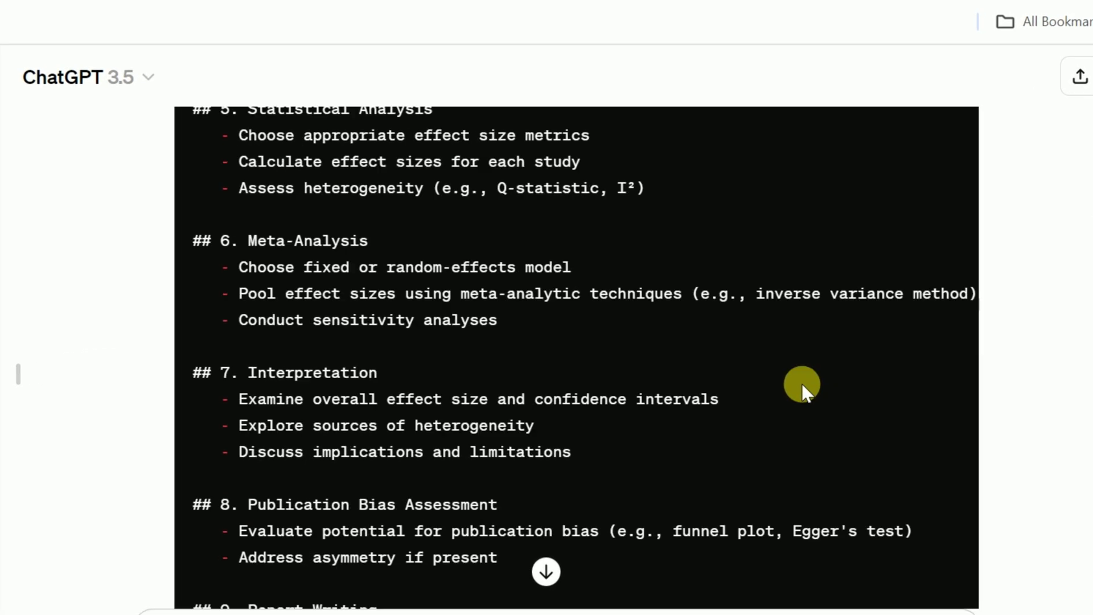
scroll(801, 383, down, 3)
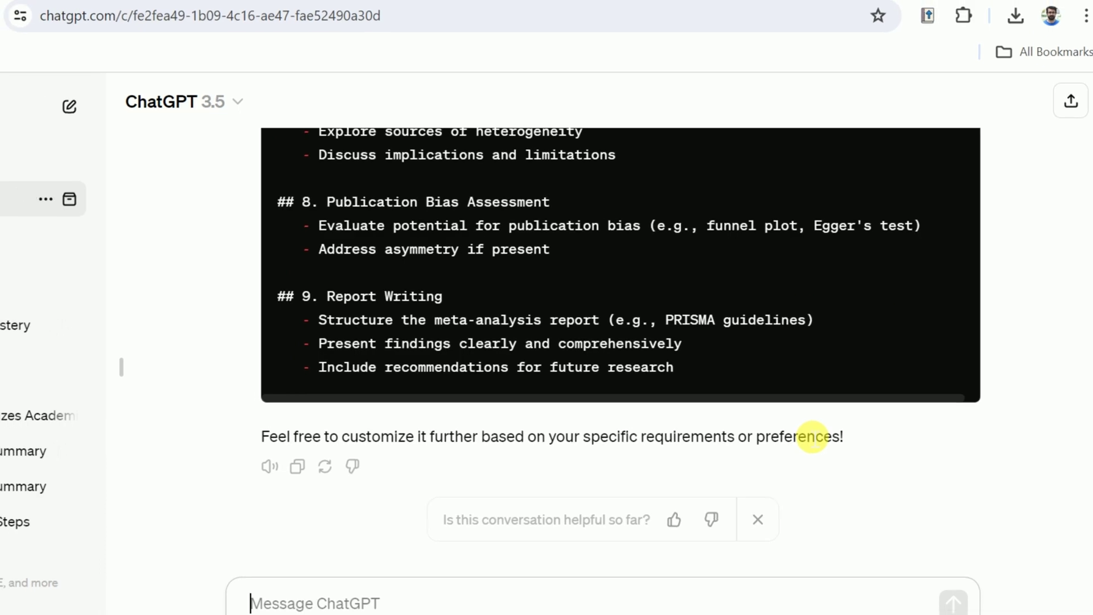
scroll(807, 425, up, 10)
scroll(817, 418, up, 3)
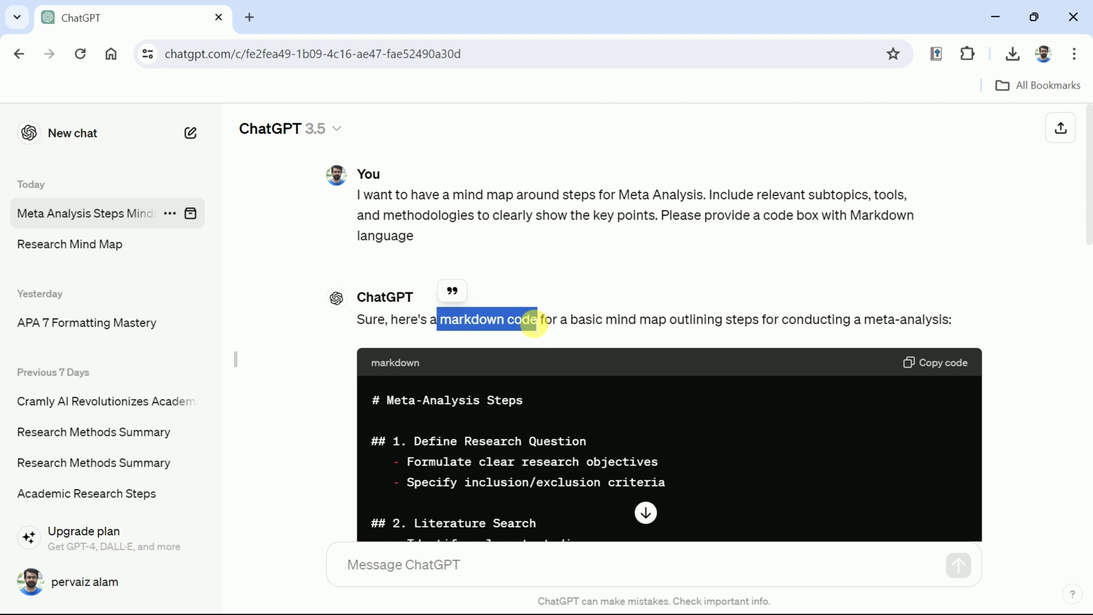
click(535, 323)
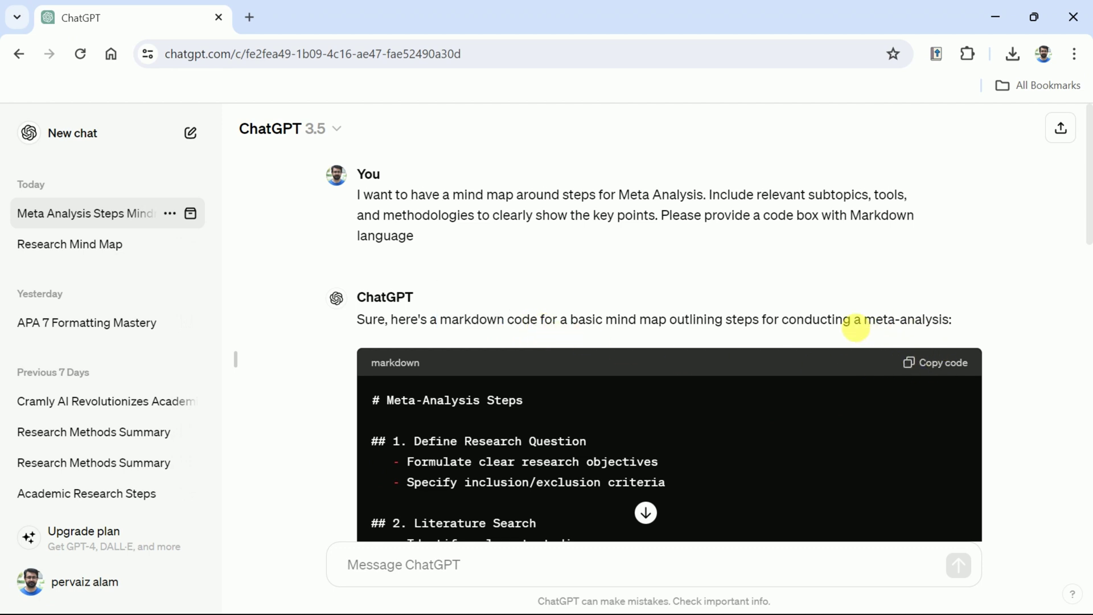
scroll(904, 355, down, 3)
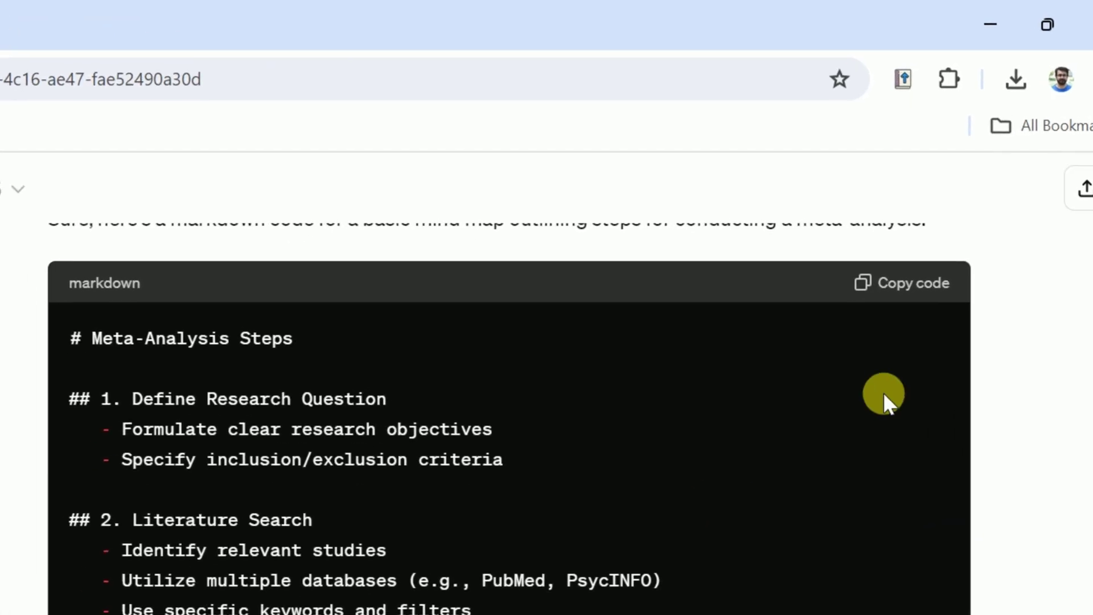
click(881, 283)
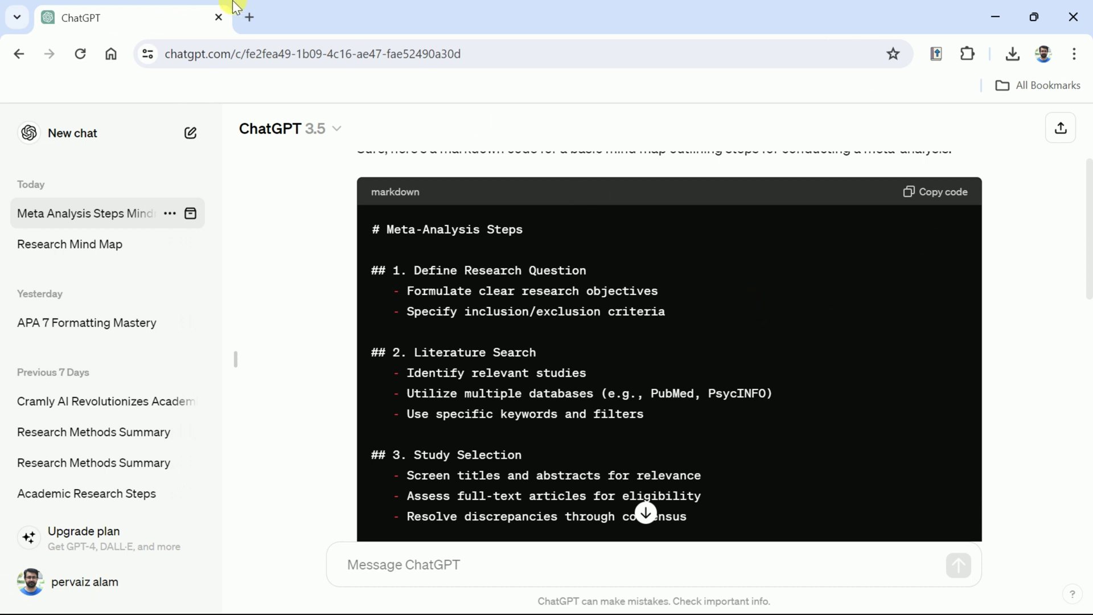
Search Google for 'dillinger io' in a new tab and open the Dillinger.io editor
click(249, 21)
text(di)
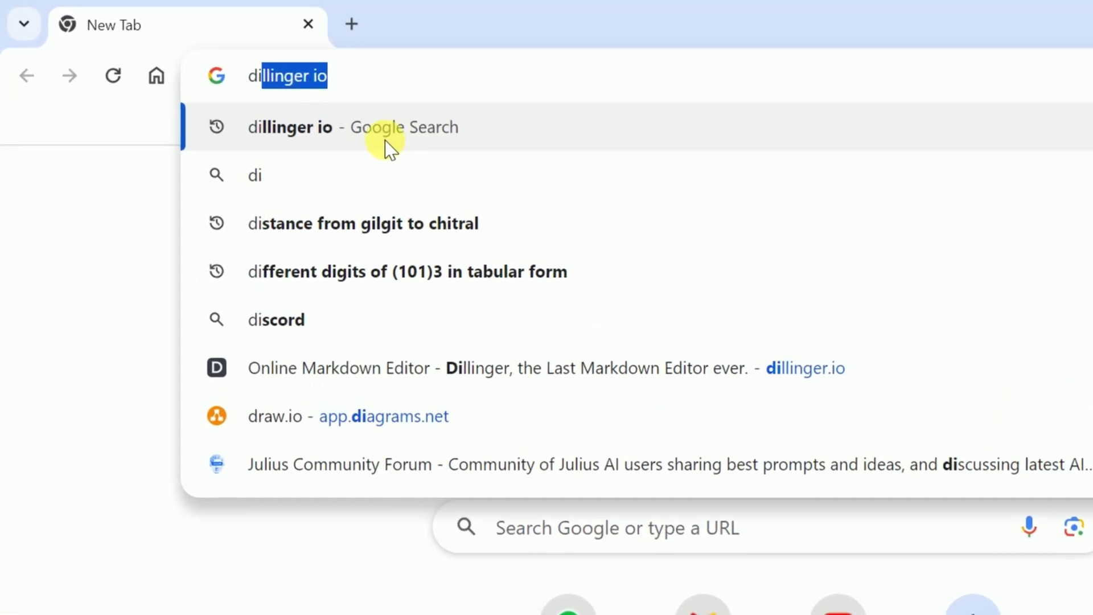
key(Right)
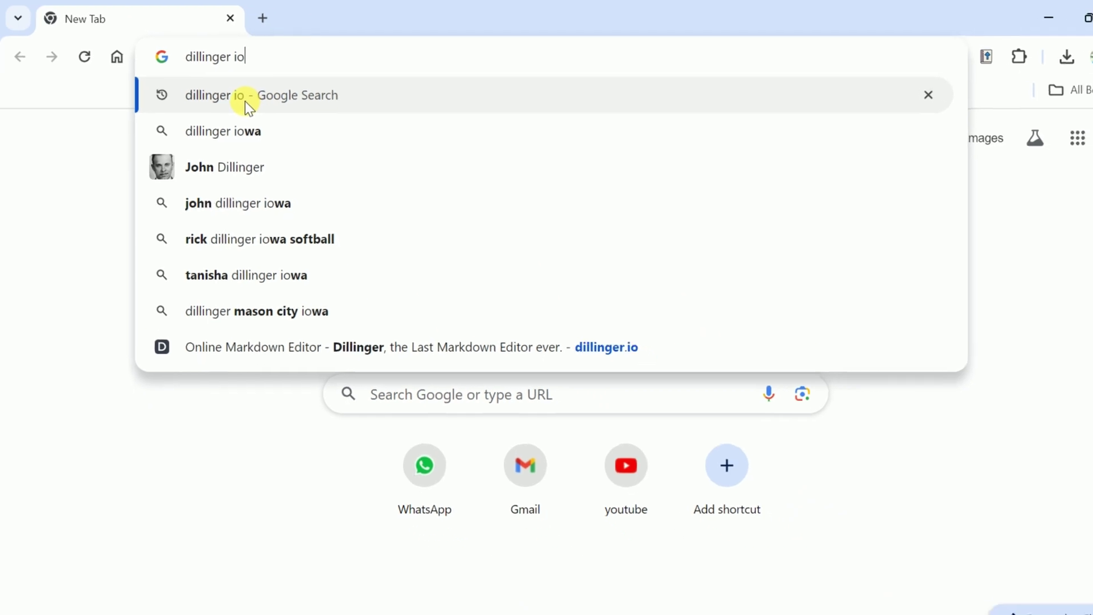
click(313, 120)
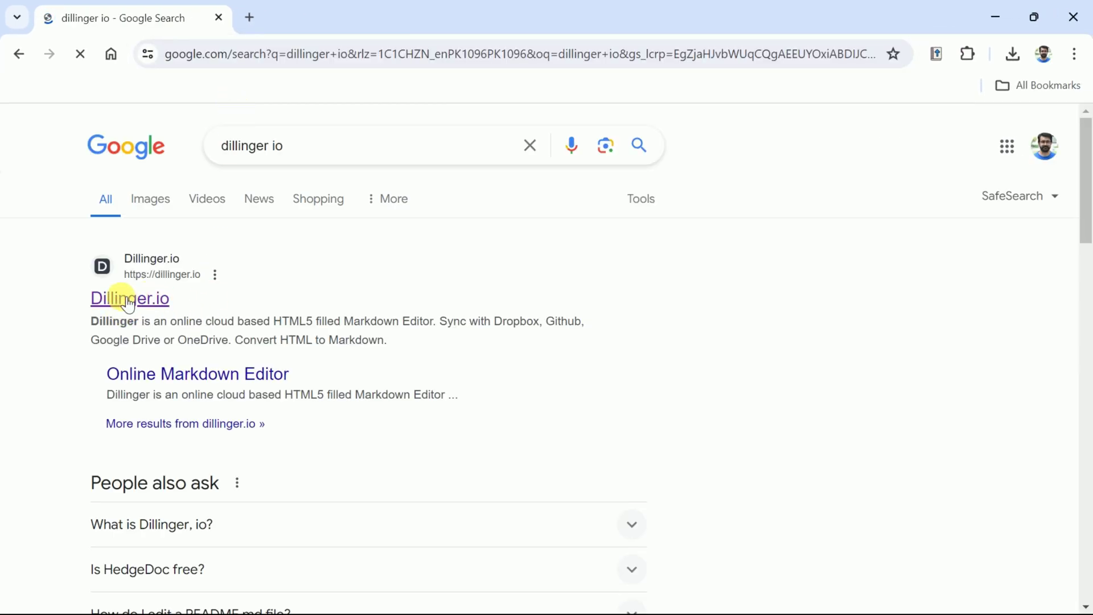
click(127, 301)
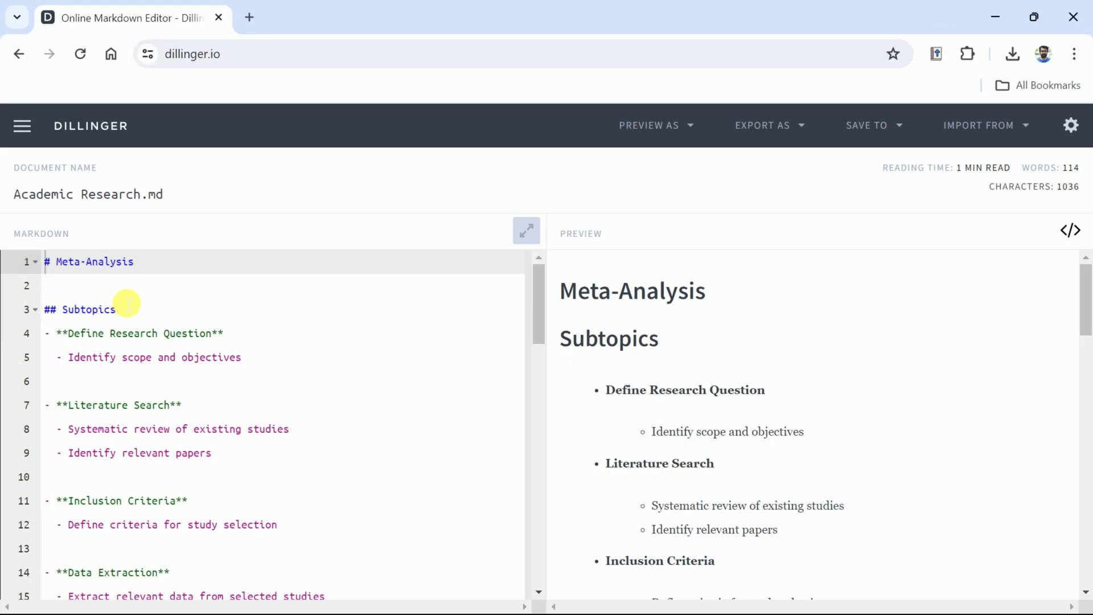
Create a new Dillinger document named 'Meta Analysis MindMap'
click(25, 129)
click(113, 340)
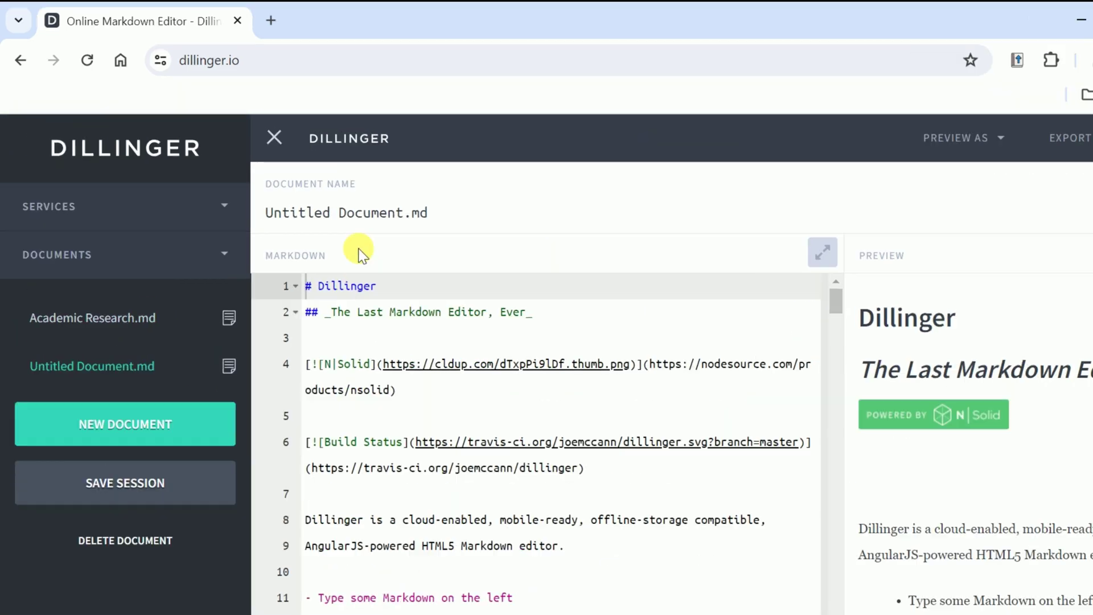
drag(380, 212, 256, 211)
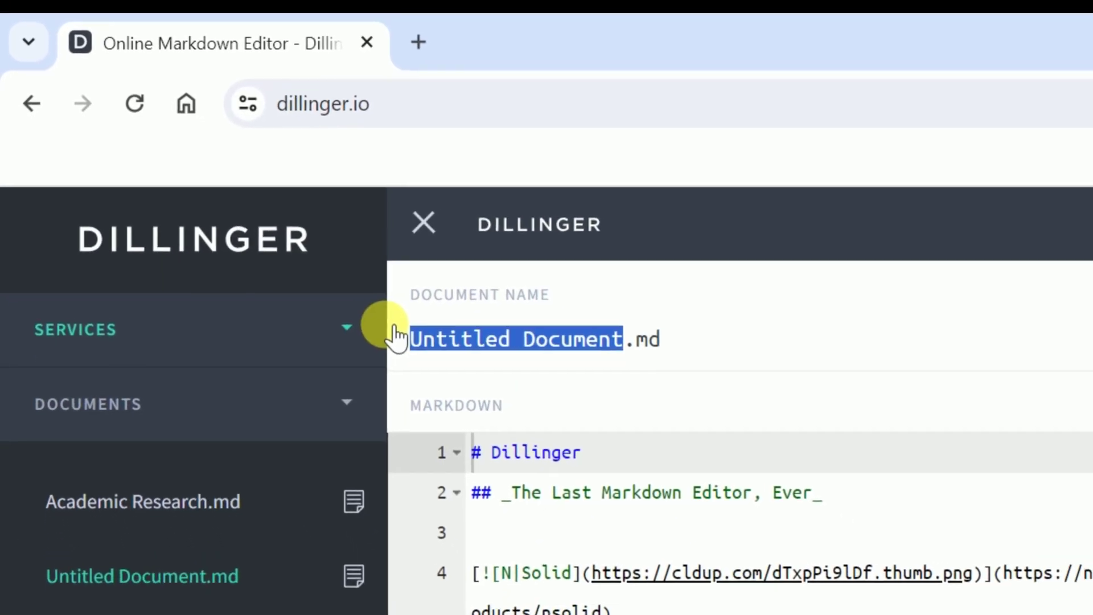
text(Meta Analysis Mindm)
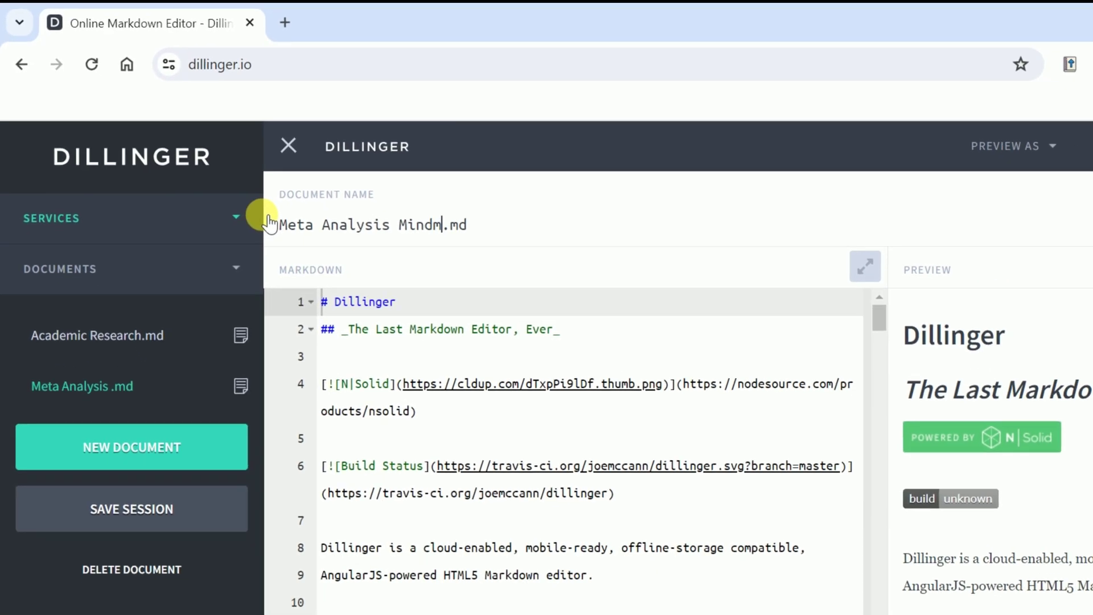
key(BackSpace)
text(Map)
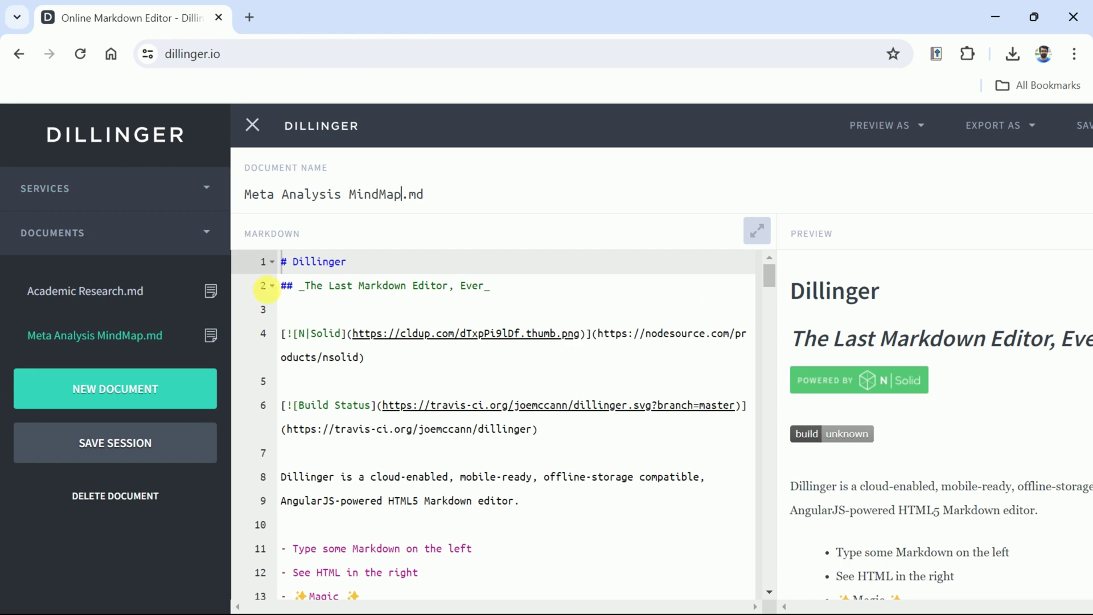
click(302, 272)
Replace the sample text with the pasted Meta-Analysis Steps markdown
drag(49, 261, 237, 597)
key(ctrl+a)
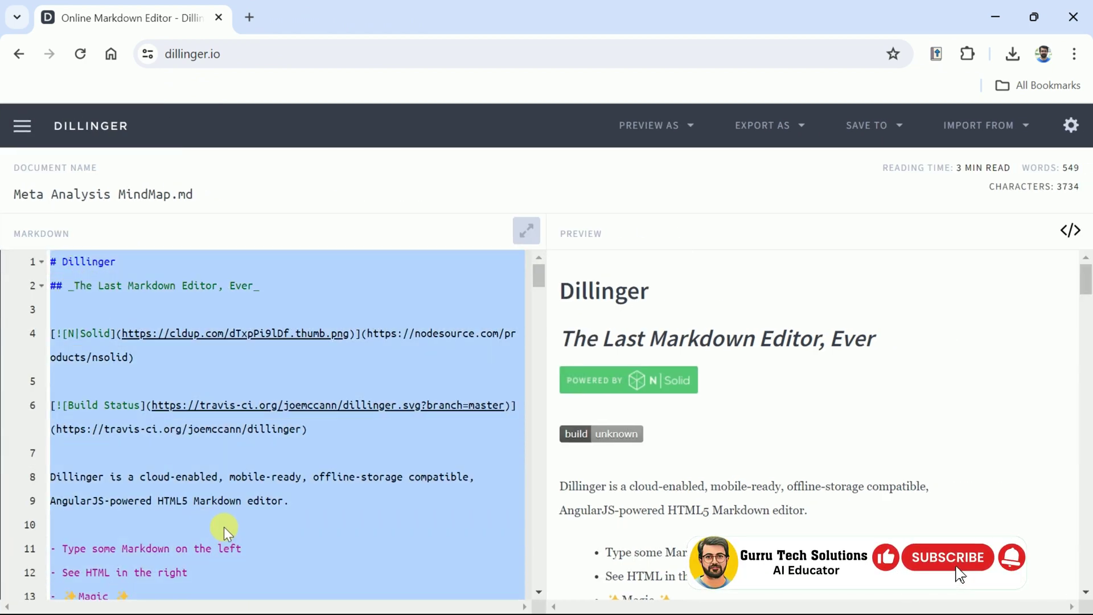
scroll(237, 432, down, 3)
scroll(246, 437, up, 3)
key(BackSpace)
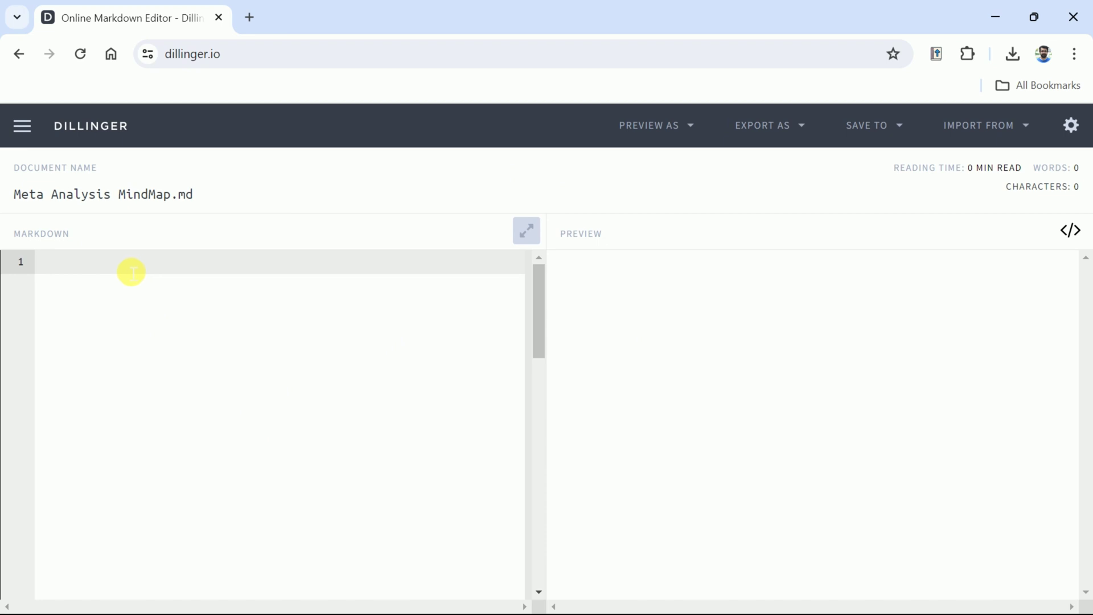
key(ctrl+v)
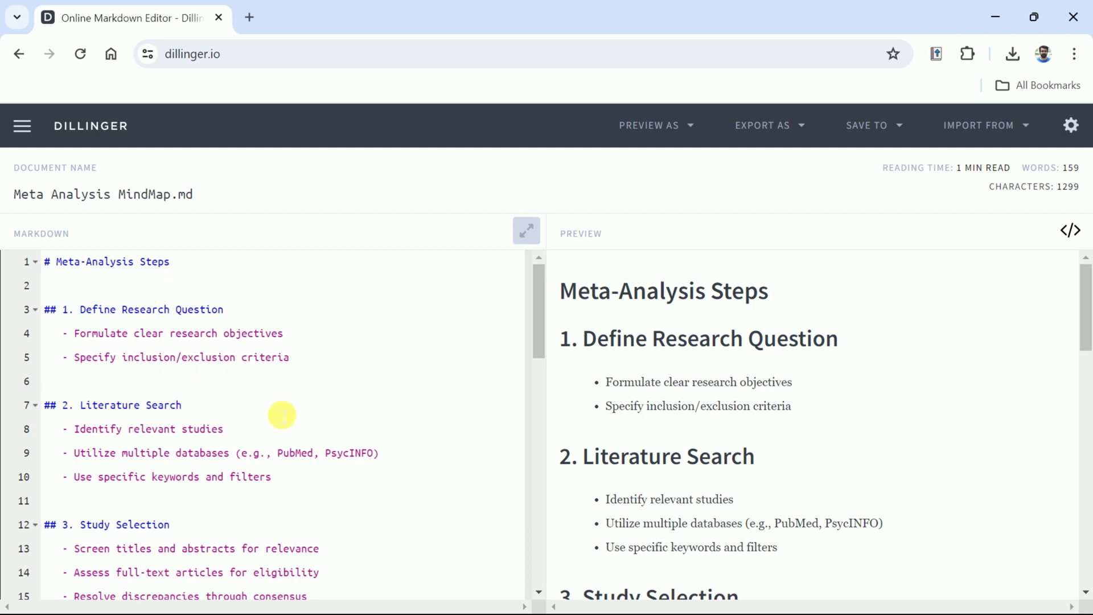
Export the document as a Markdown file and confirm Meta Analysis MindMap.md downloaded
drag(538, 293, 529, 267)
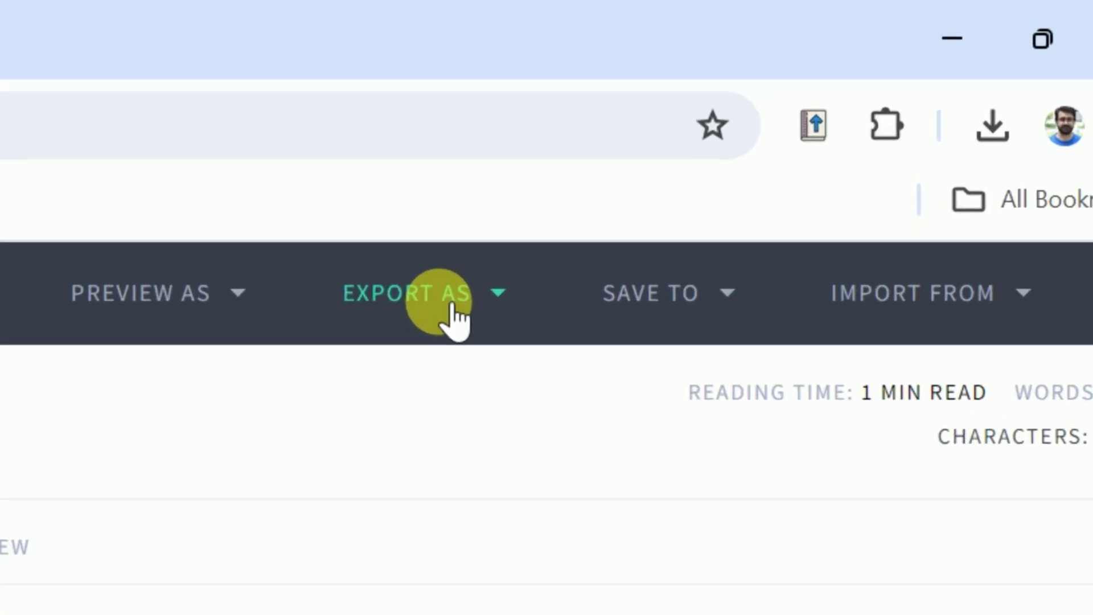
click(527, 268)
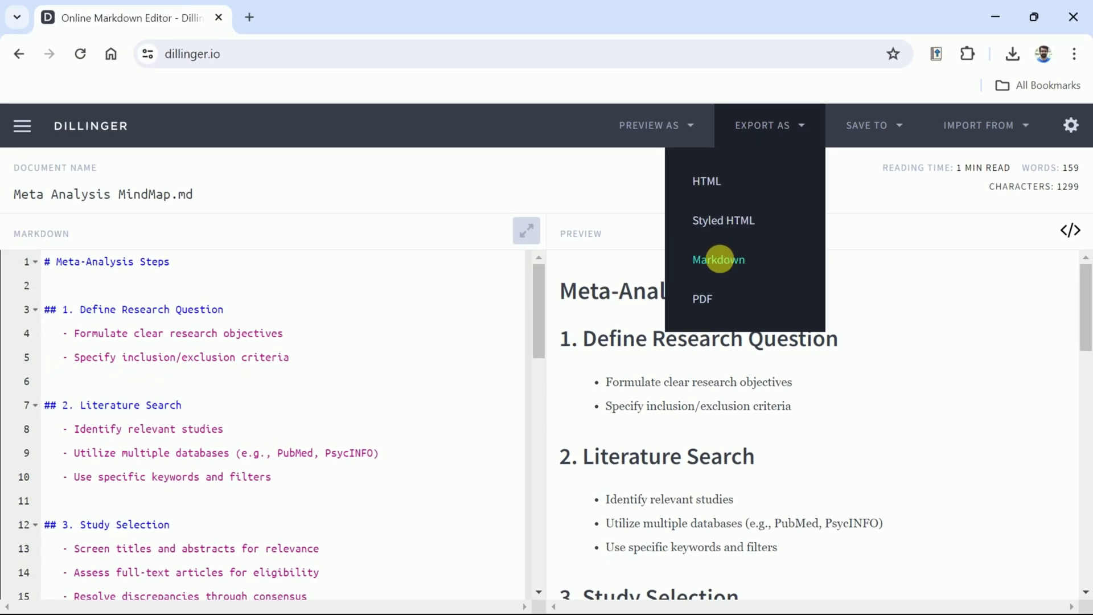
click(718, 259)
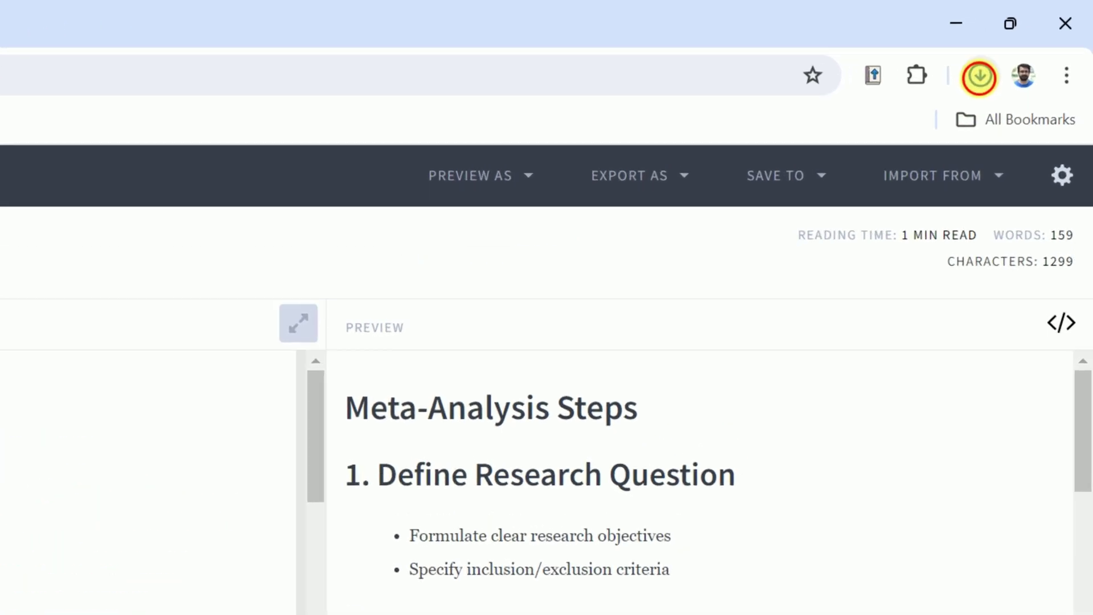
click(1012, 53)
mouse_move(668, 251)
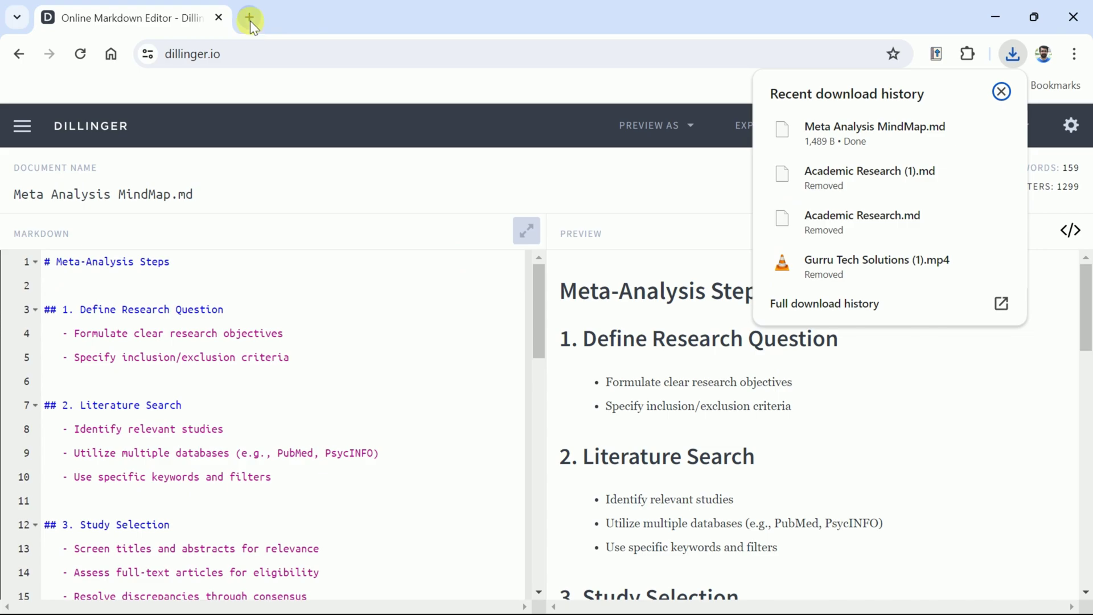
click(250, 19)
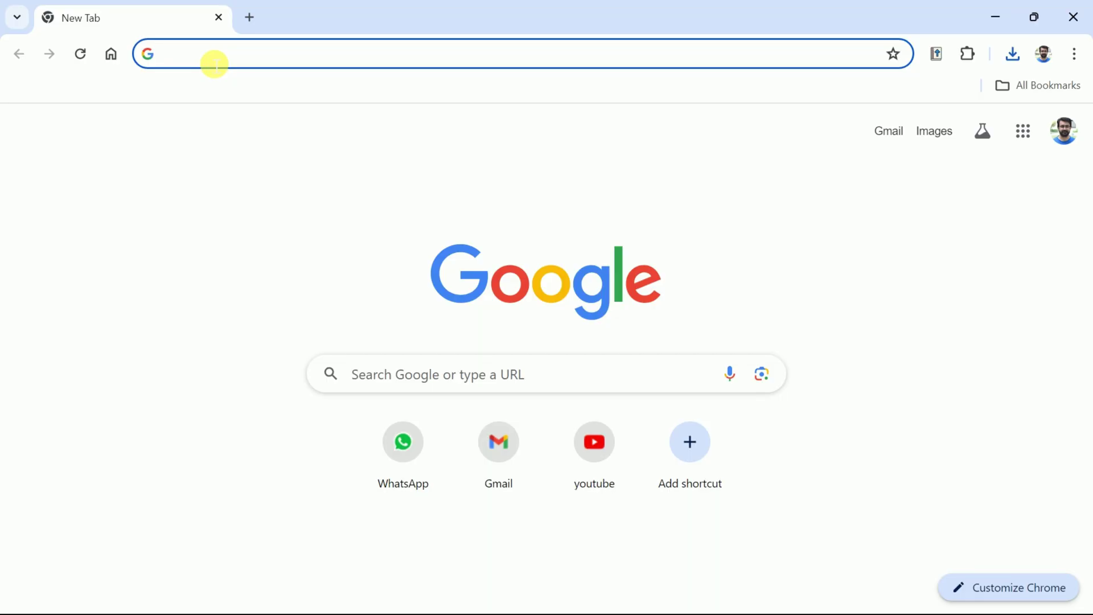
Search Google for the Xmind app and open the Xmind website
text(x)
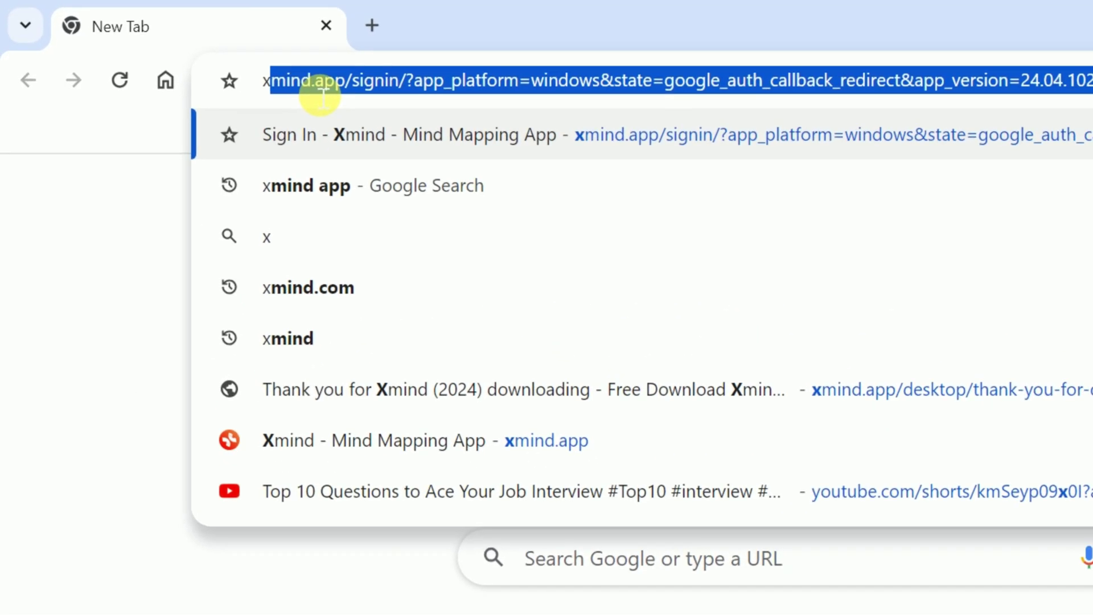
text(min)
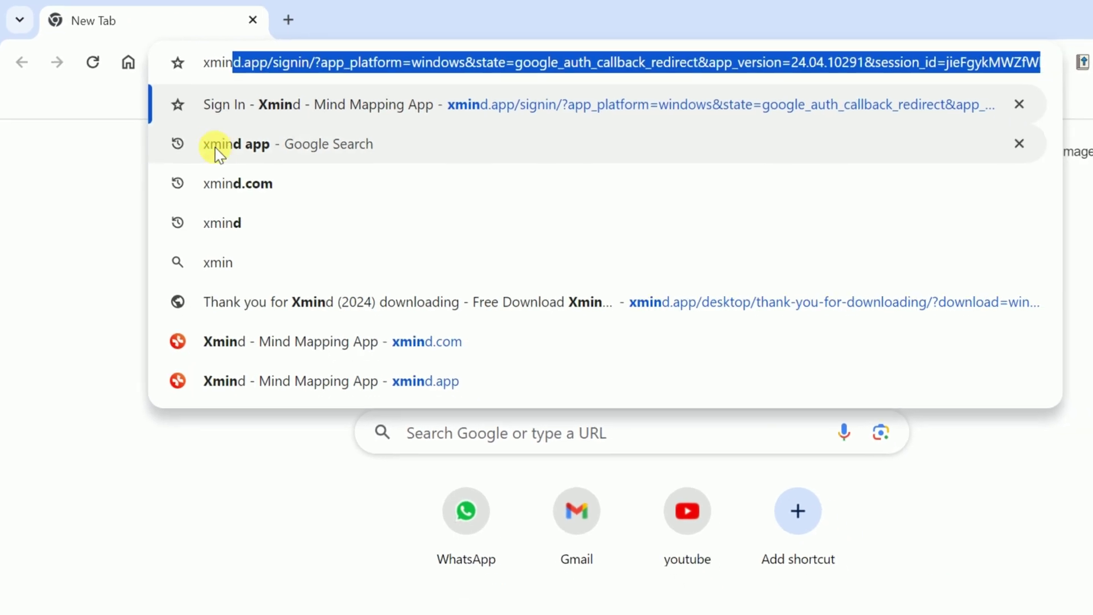
click(221, 149)
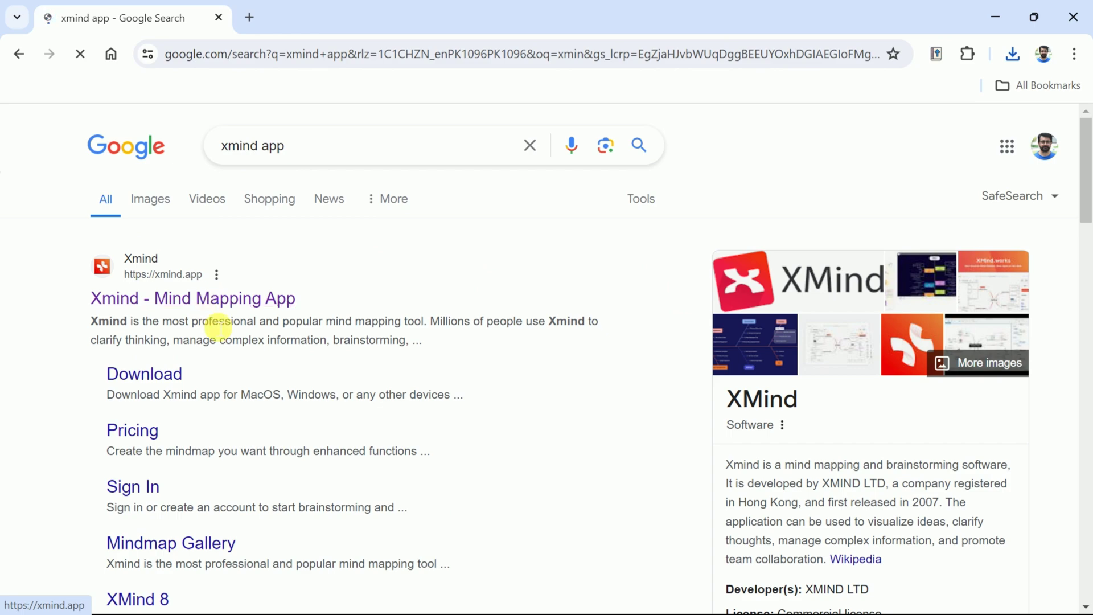
click(218, 295)
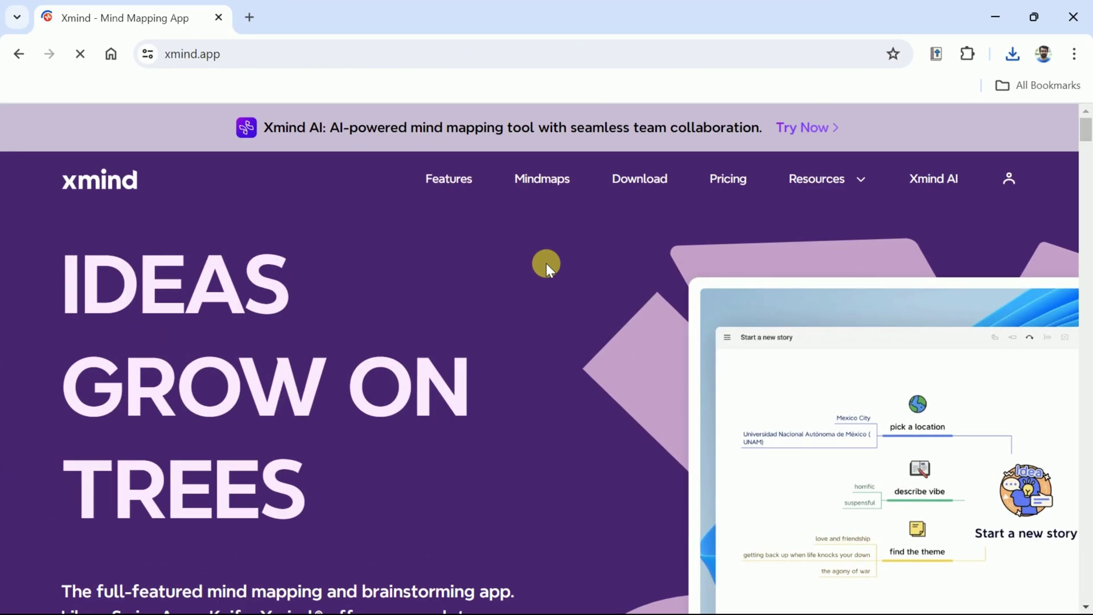
Download the Xmind installer for Windows and view the full download history
scroll(947, 276, down, 15)
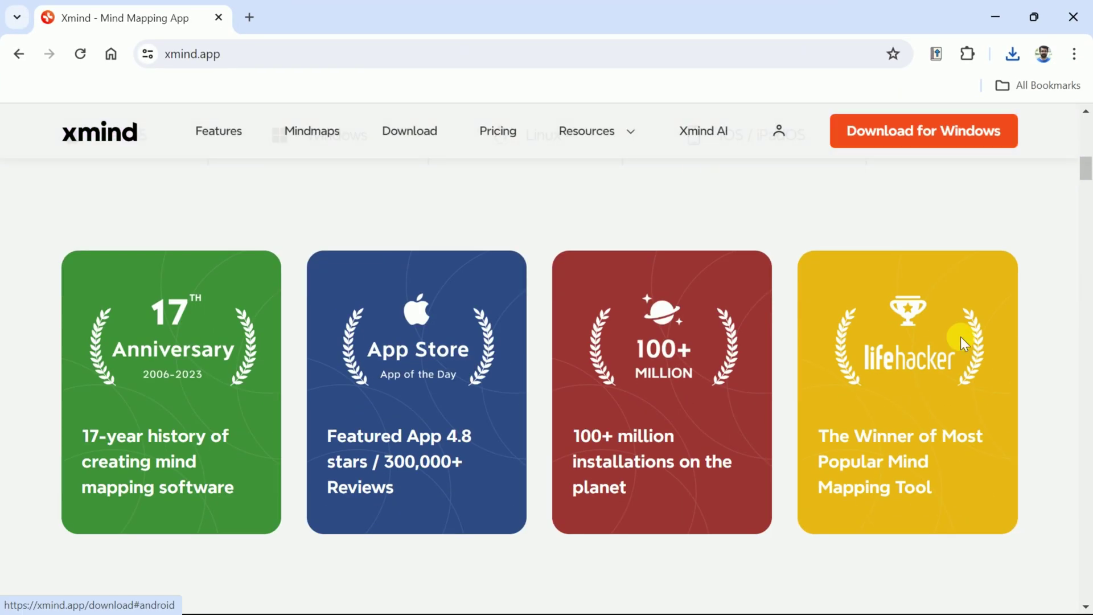
scroll(968, 348, up, 10)
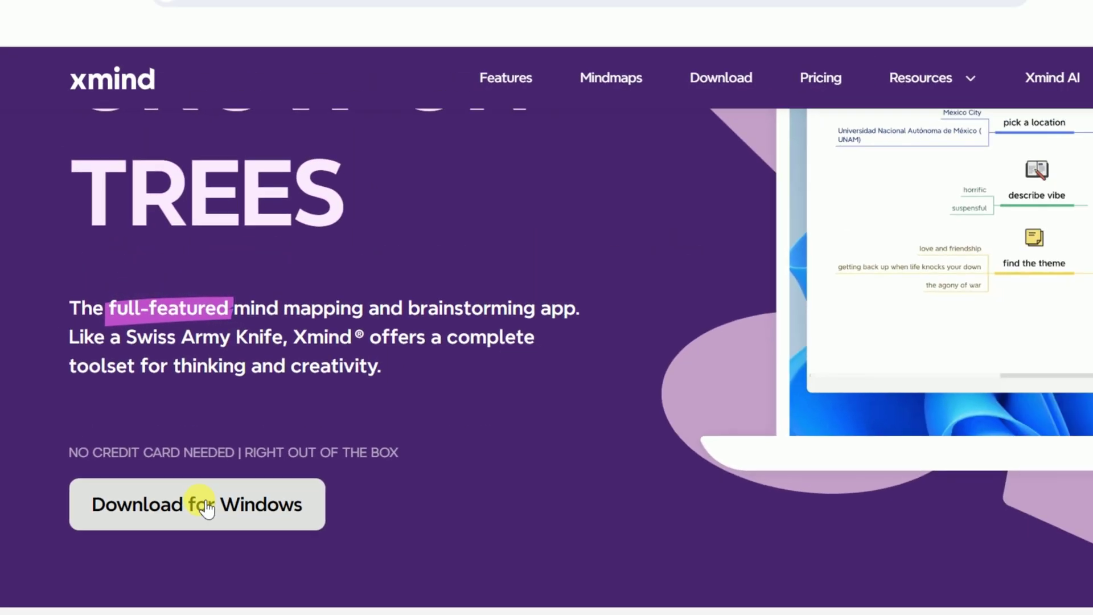
click(297, 492)
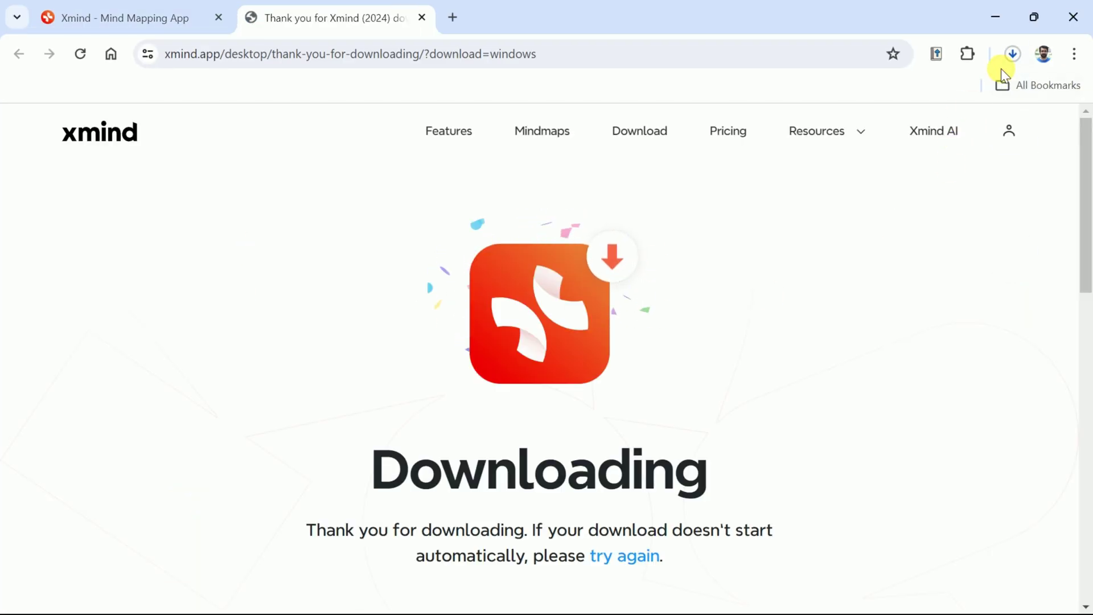
click(1011, 53)
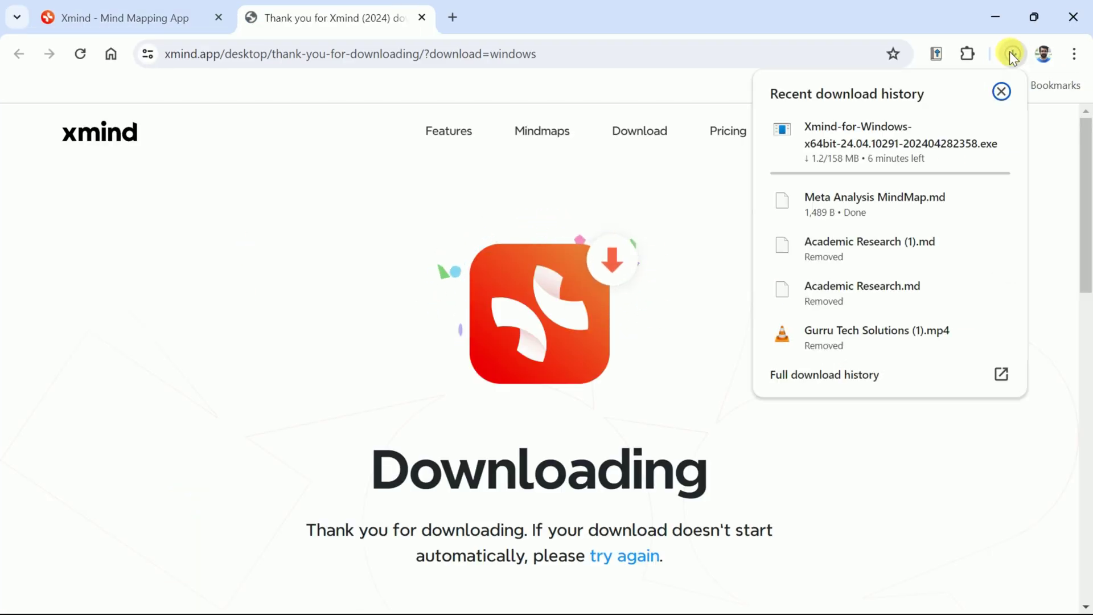
click(1001, 378)
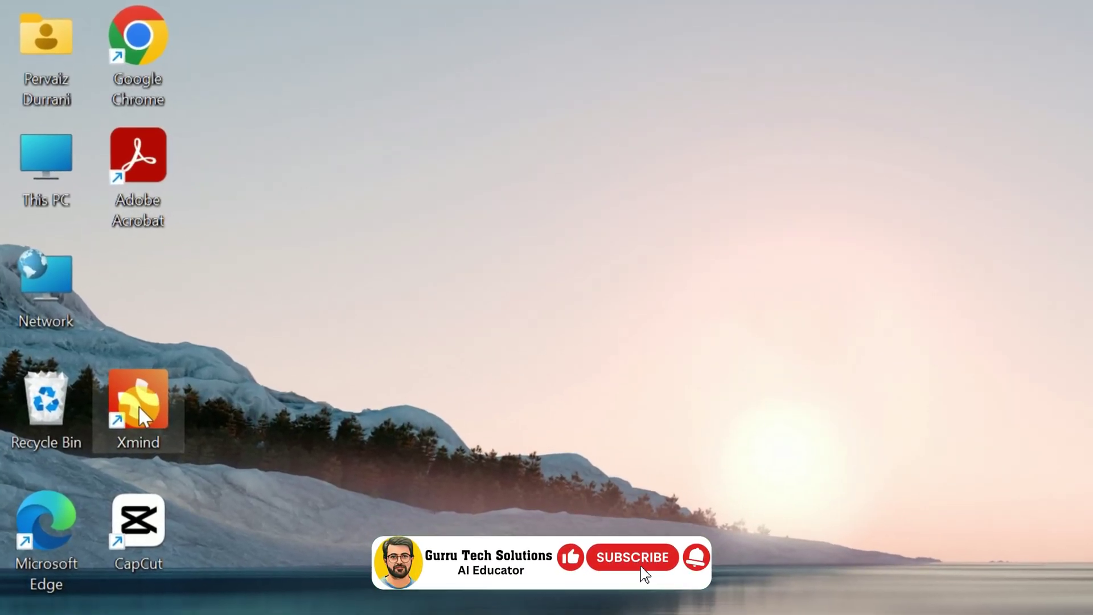
Launch Xmind and create a new map from the Basic Mind Map template
double_click(153, 409)
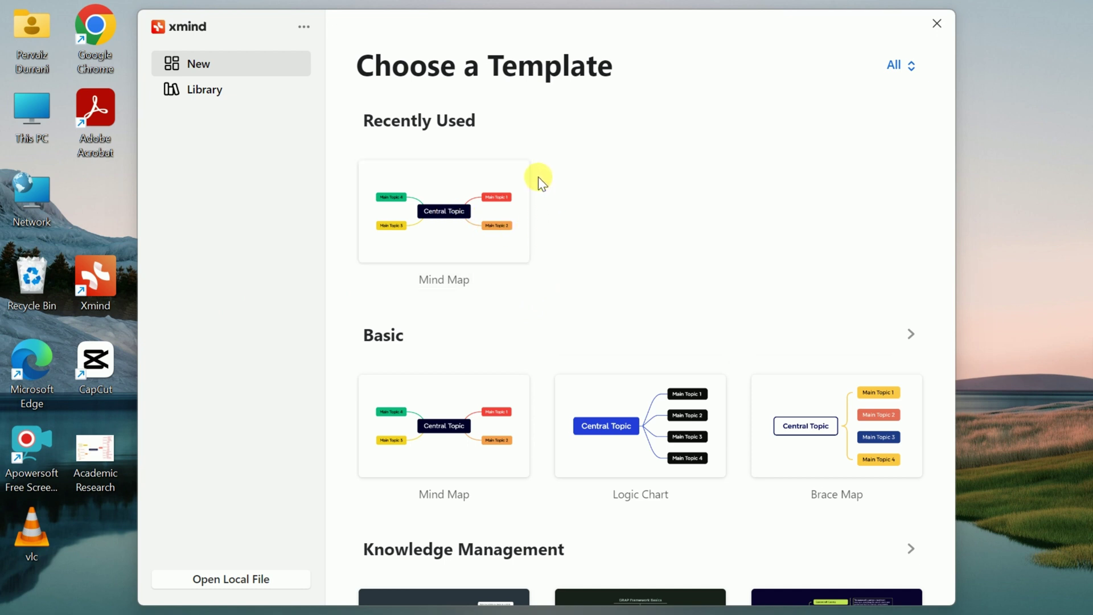
scroll(598, 303, down, 3)
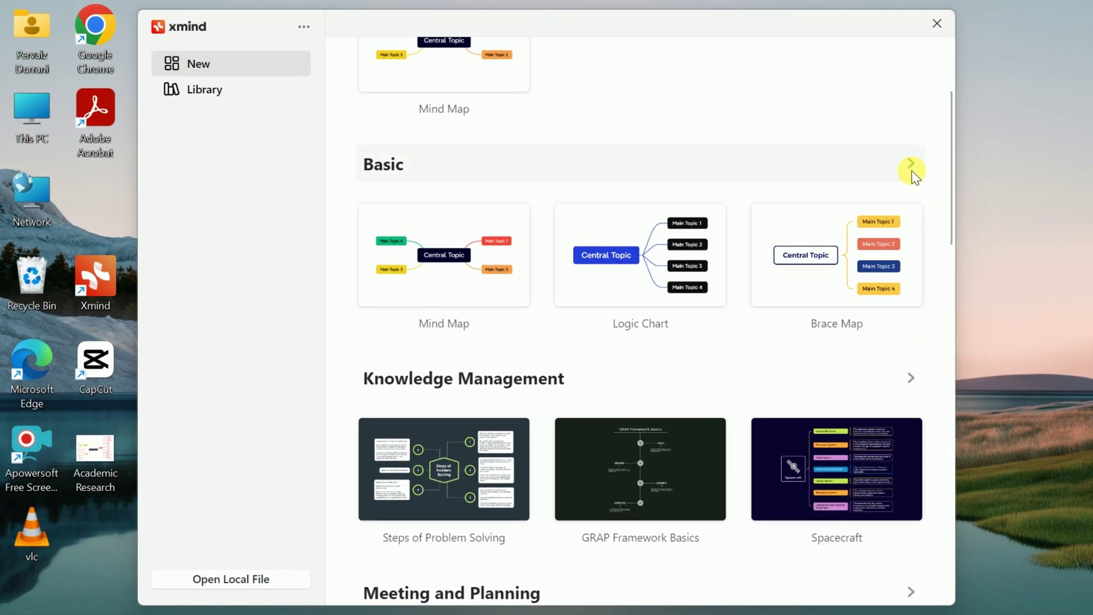
click(427, 270)
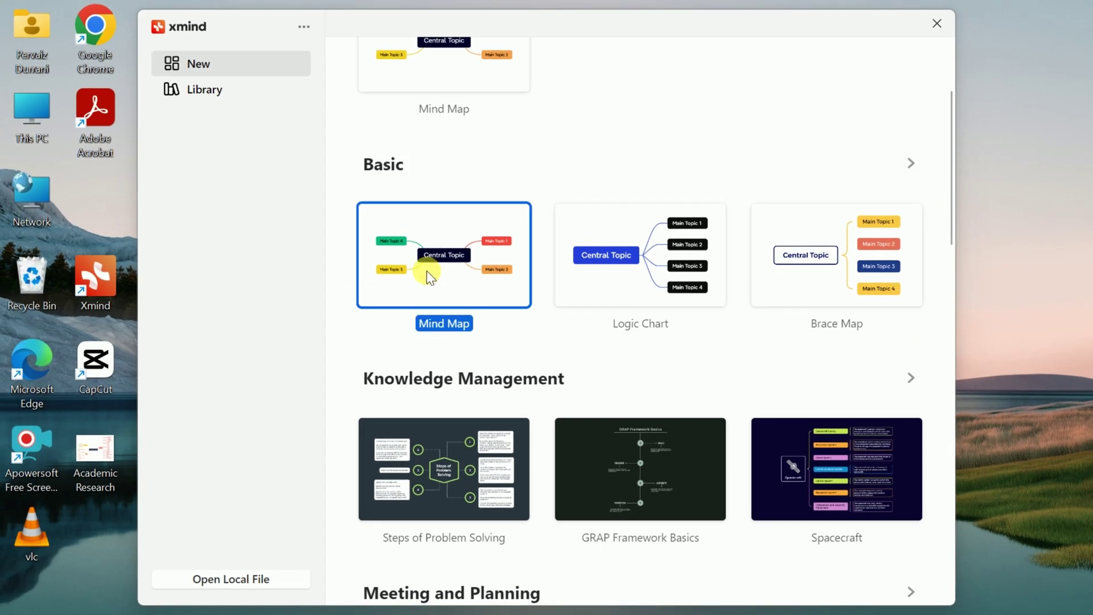
double_click(439, 259)
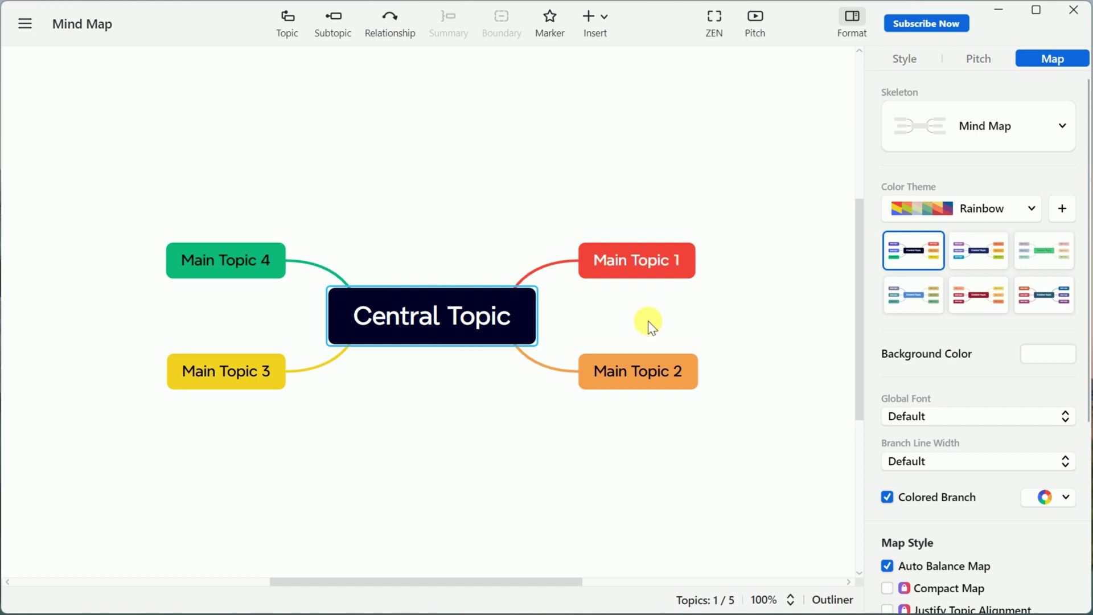
Import Meta Analysis MindMap.md from Downloads through File > Import > Markdown
click(24, 24)
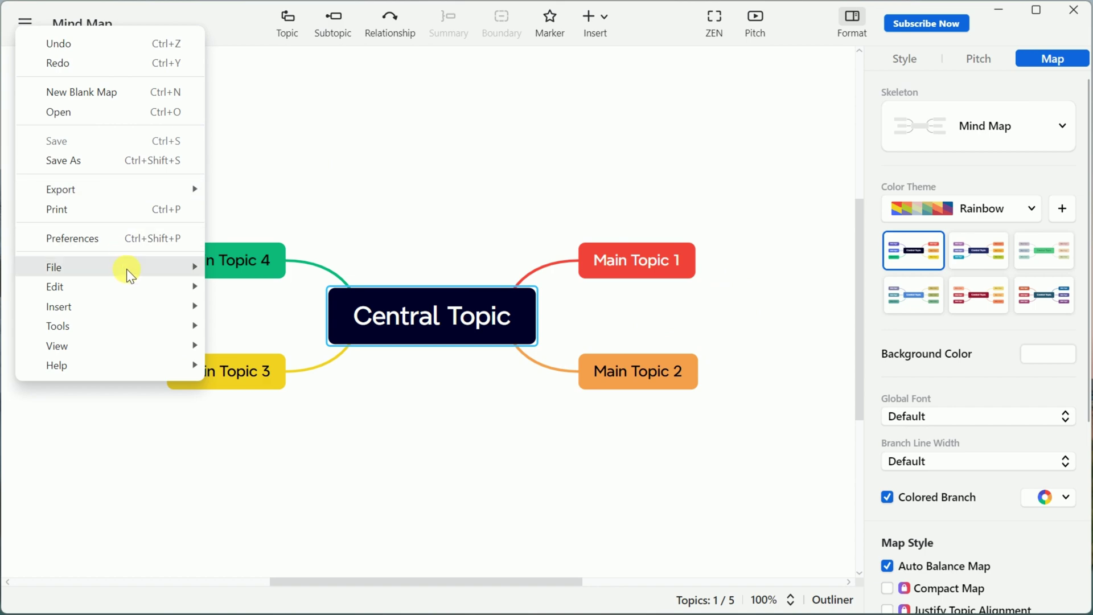
mouse_move(143, 268)
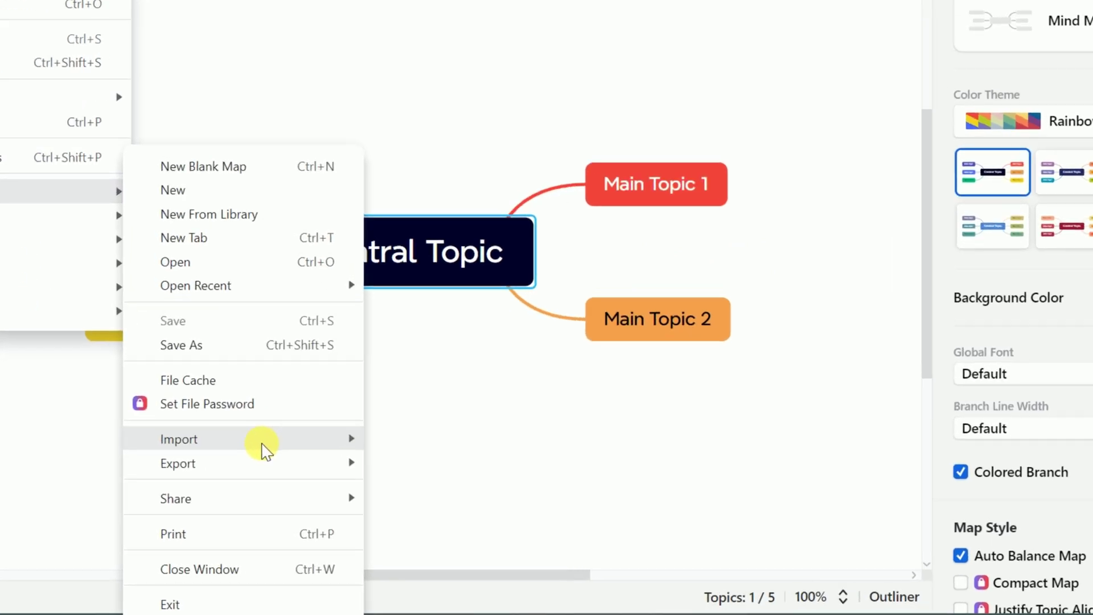
mouse_move(262, 447)
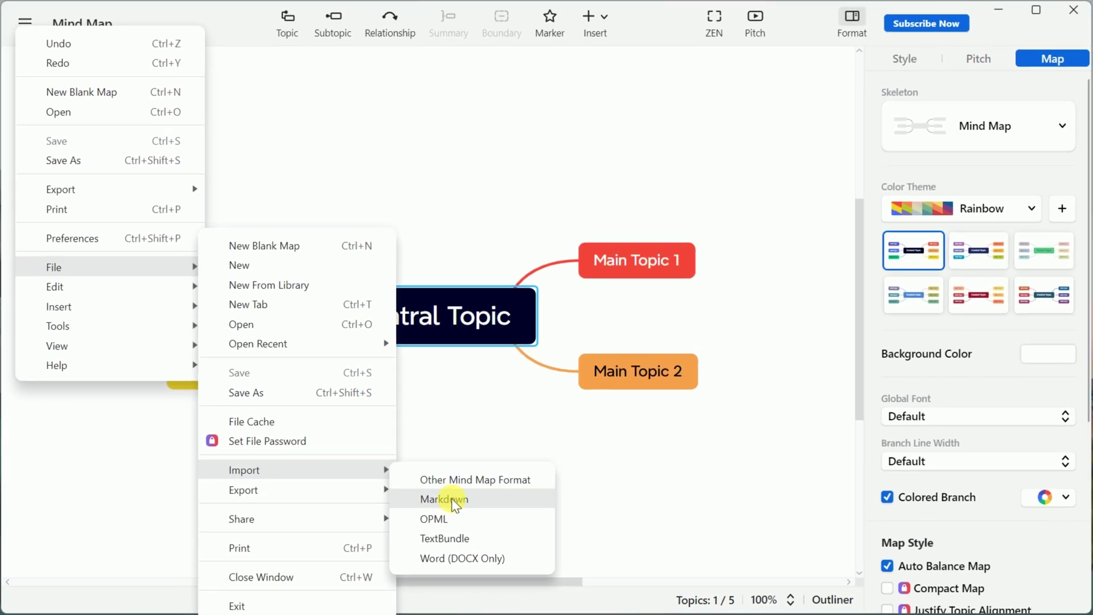
click(456, 501)
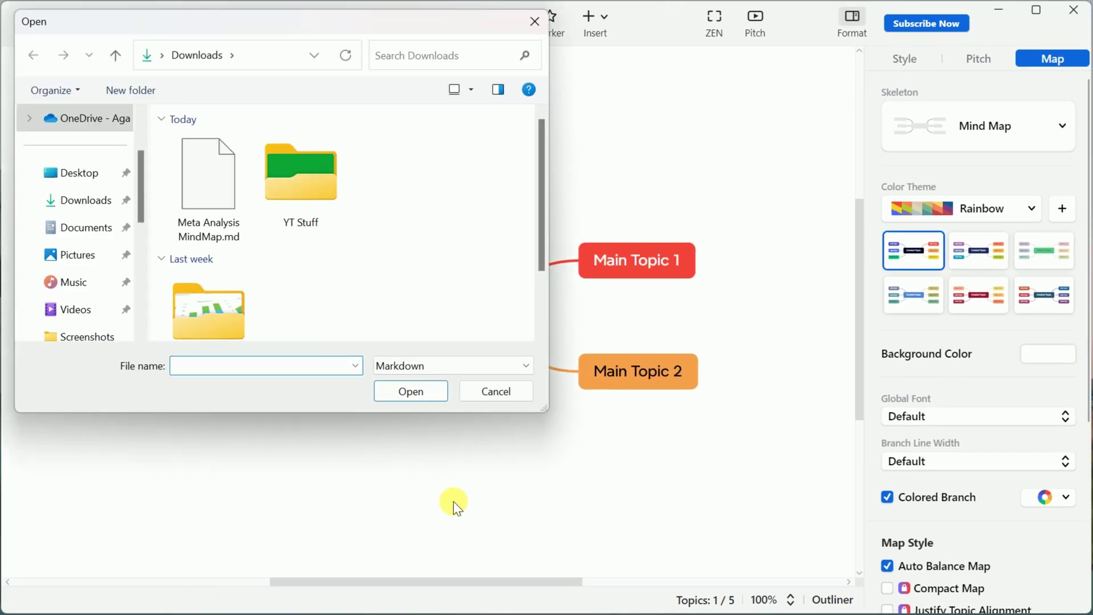
click(85, 202)
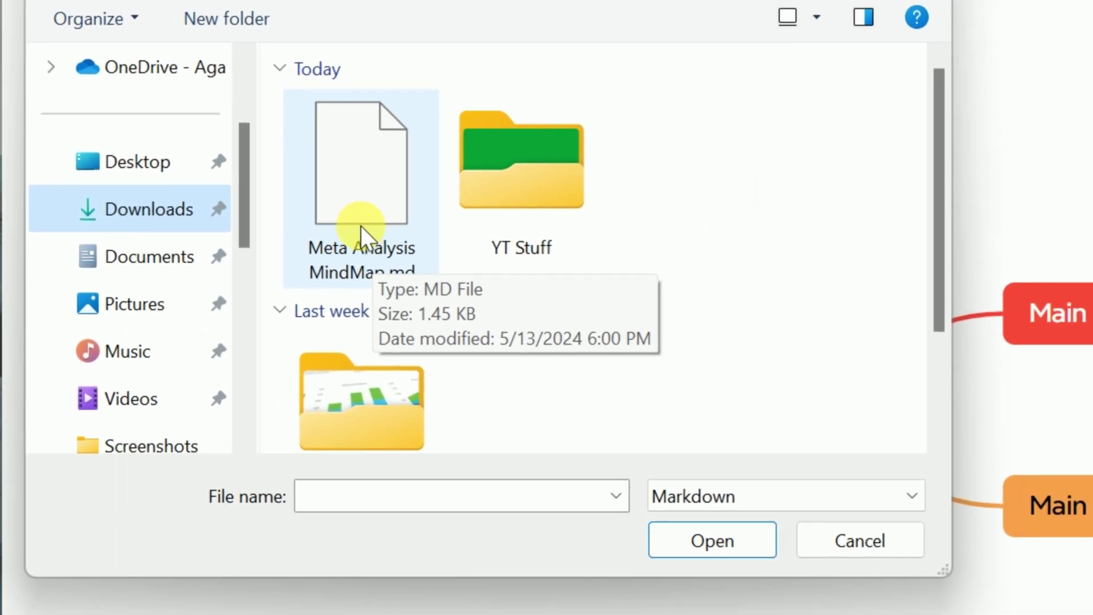
click(341, 187)
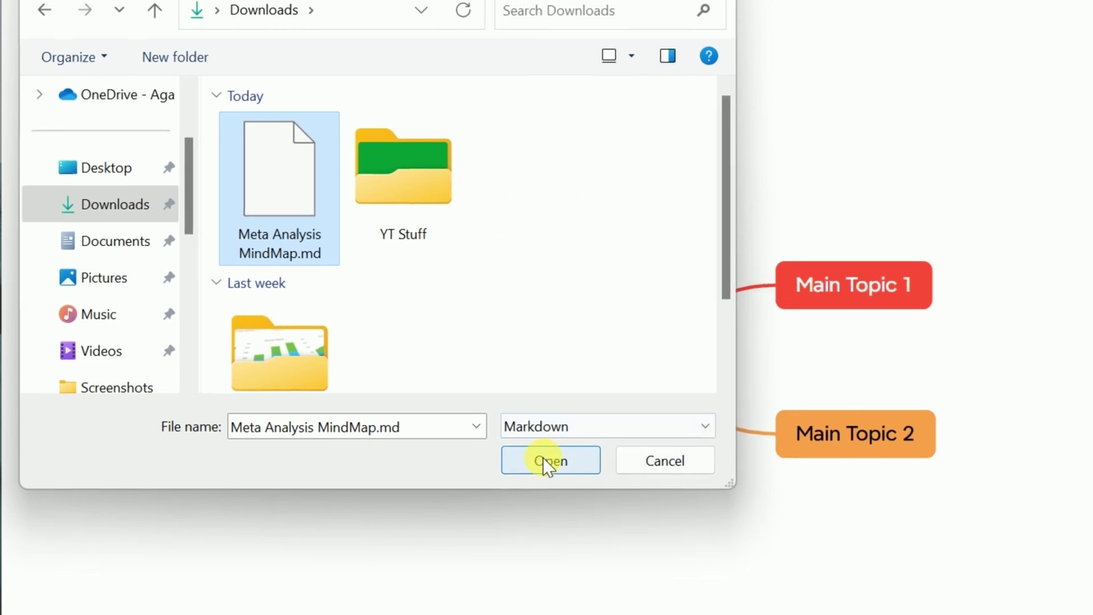
click(542, 456)
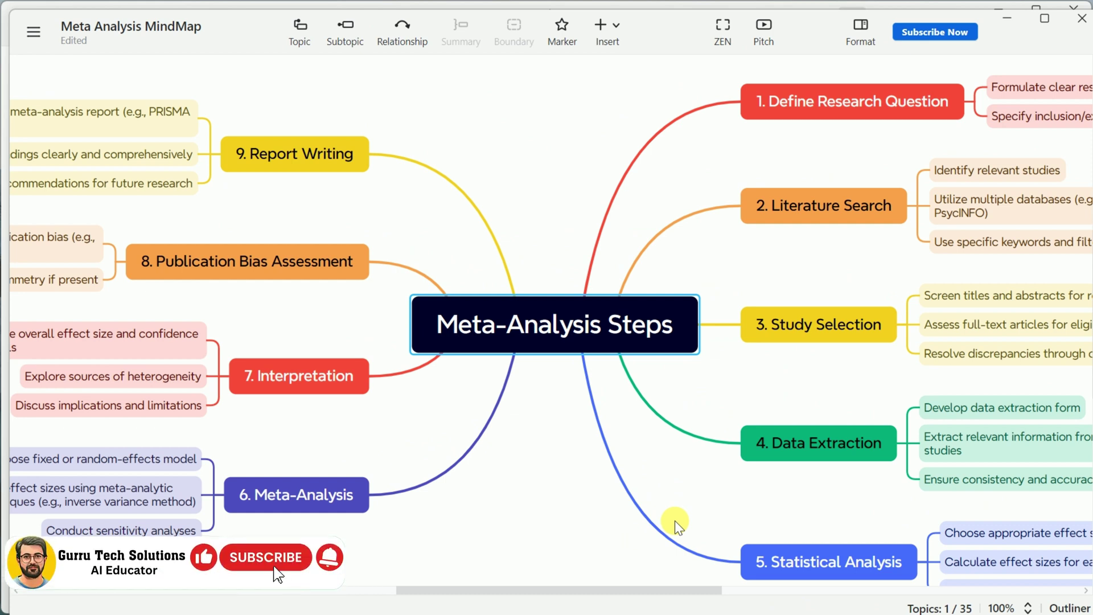
drag(605, 587, 626, 588)
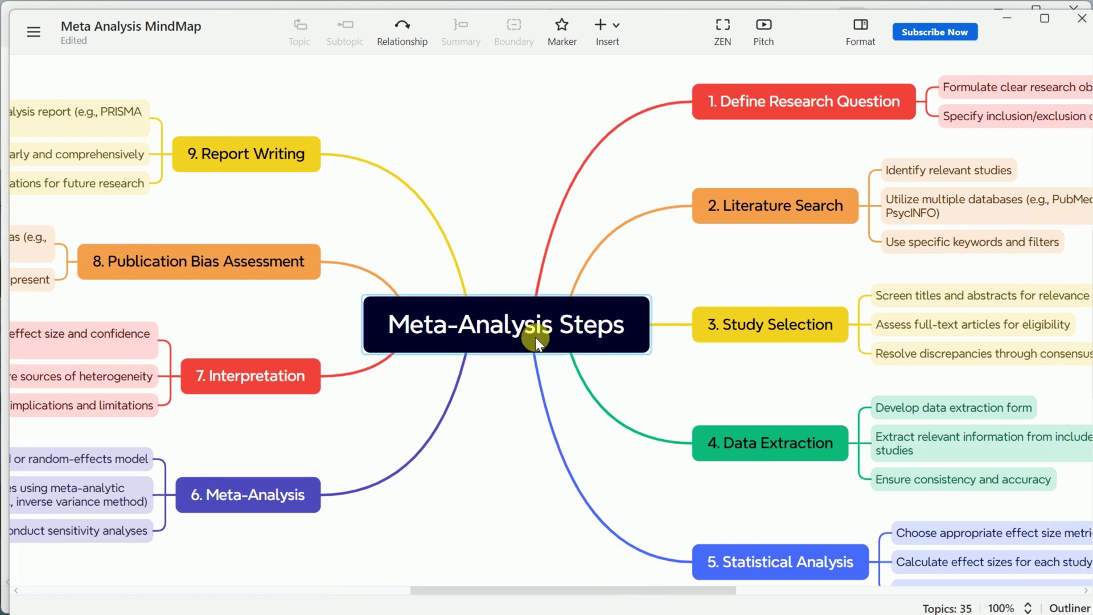
drag(570, 586, 651, 597)
scroll(874, 348, up, 3)
scroll(875, 348, down, 3)
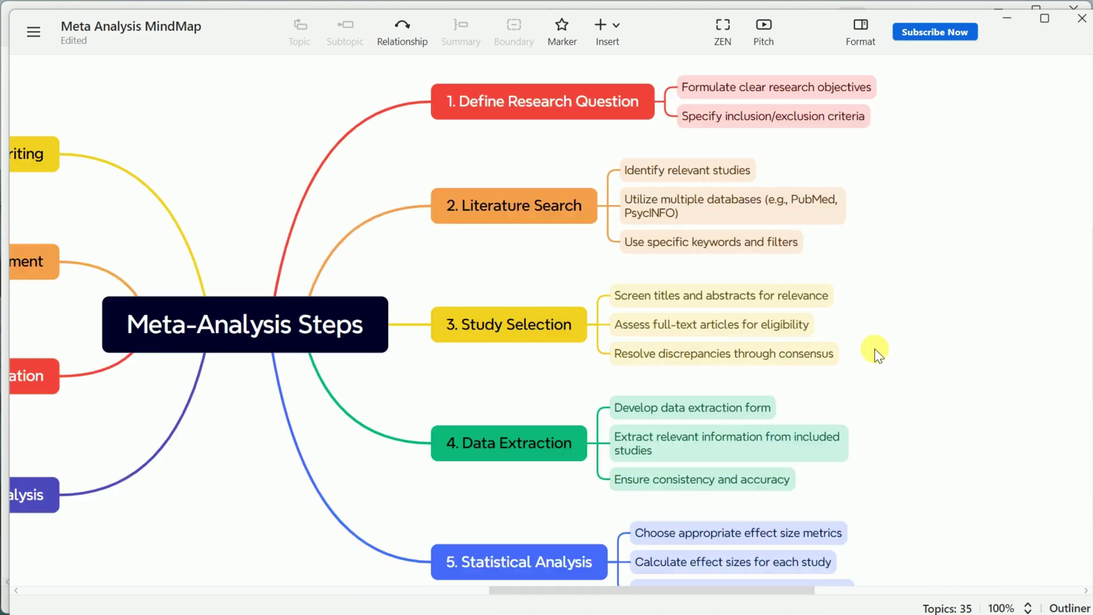
click(486, 107)
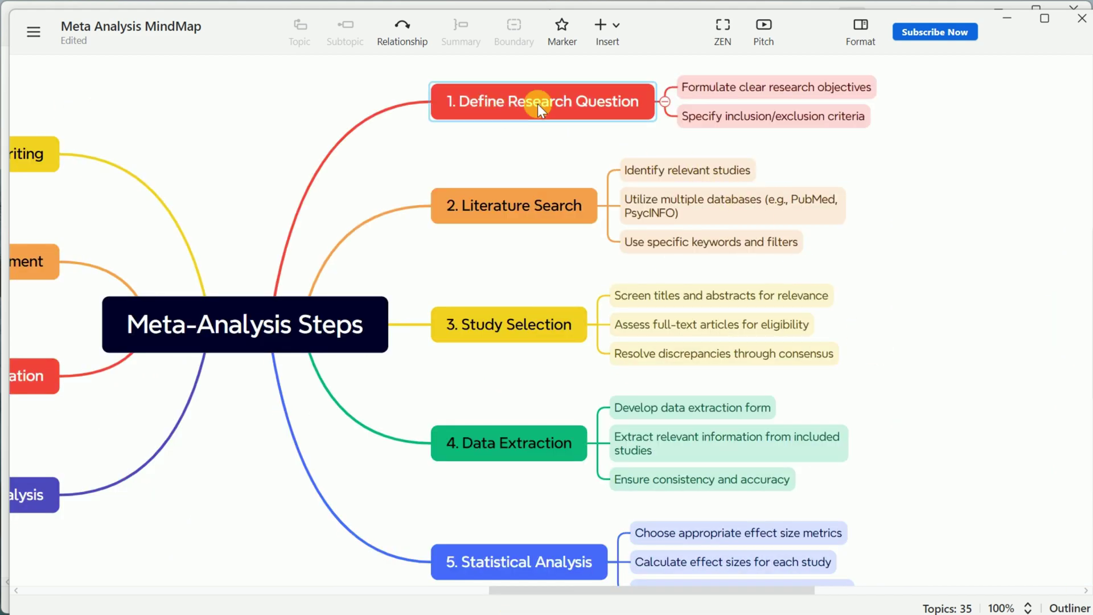
click(514, 206)
click(518, 333)
click(507, 448)
click(541, 512)
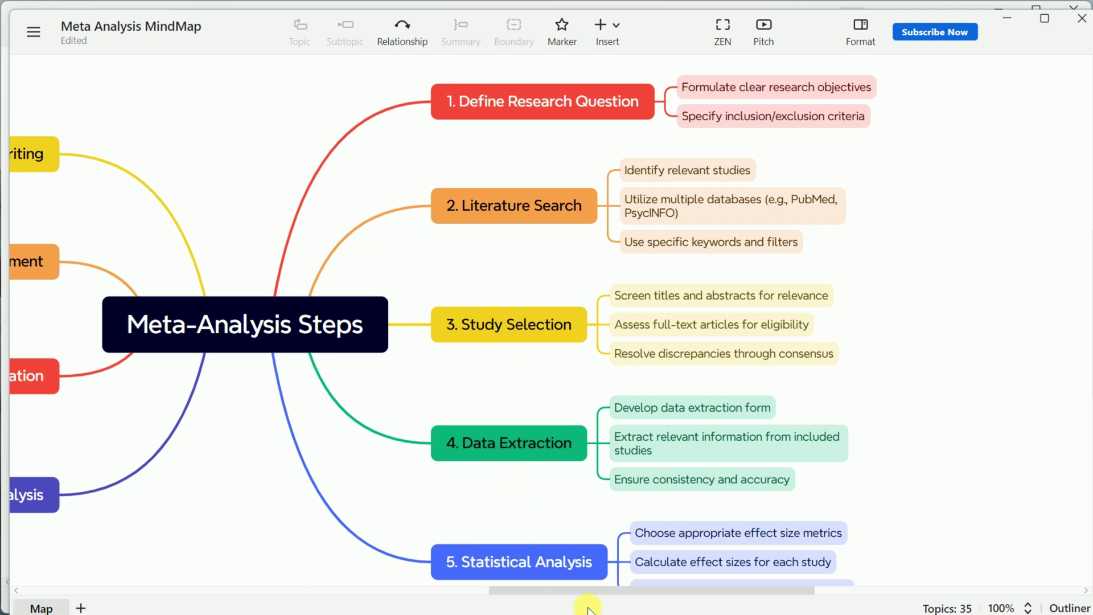
drag(577, 591, 450, 586)
click(425, 152)
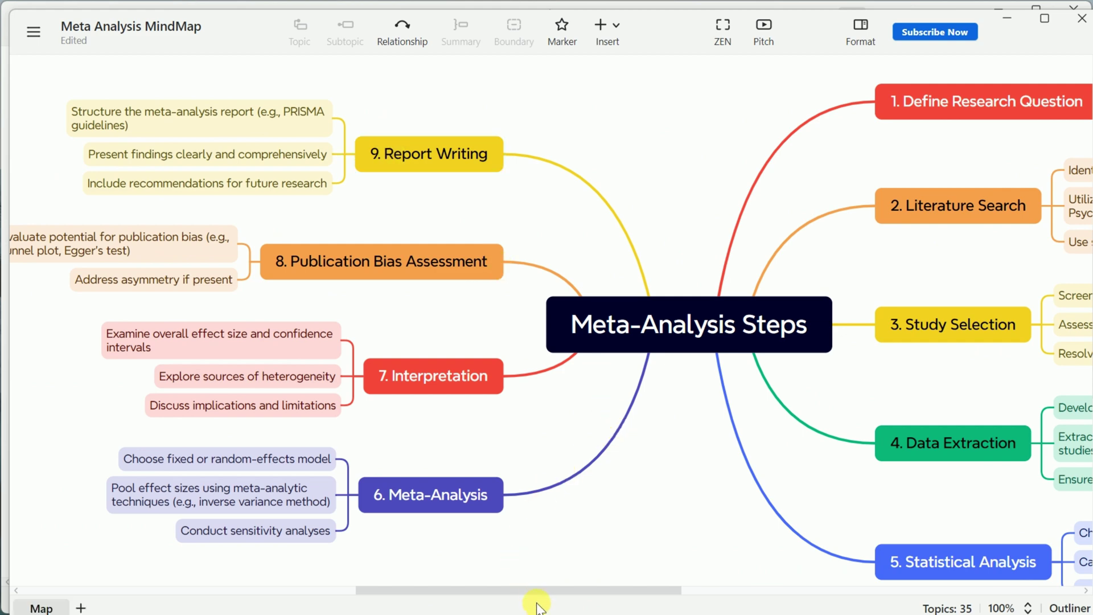
drag(534, 592, 513, 603)
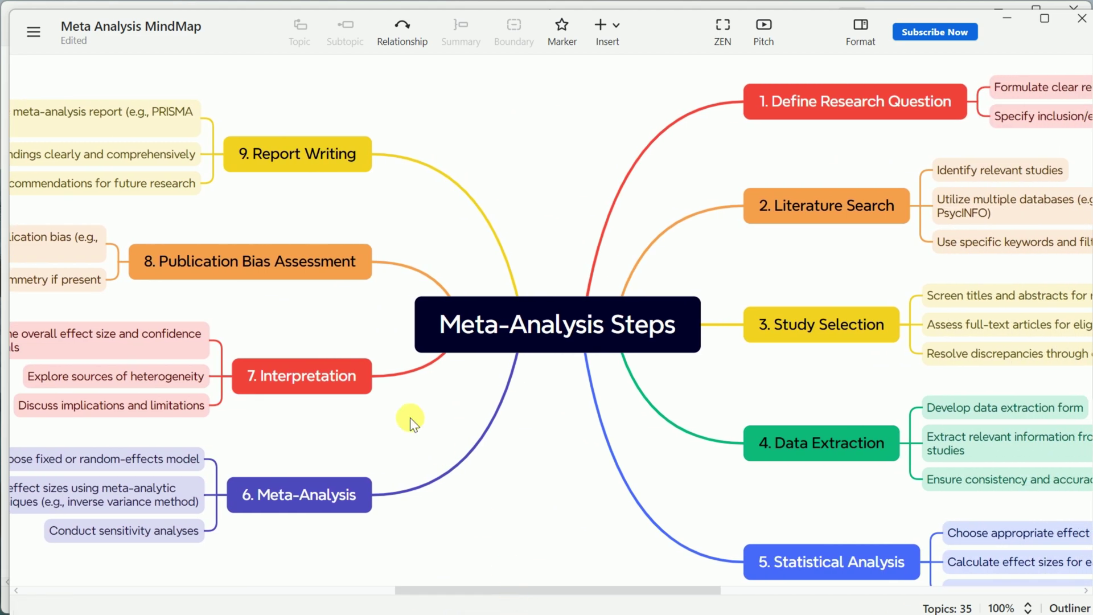
Export the map as a JPEG saved as 'Meta-Analysis Steps Mind Map'
click(35, 29)
mouse_move(91, 192)
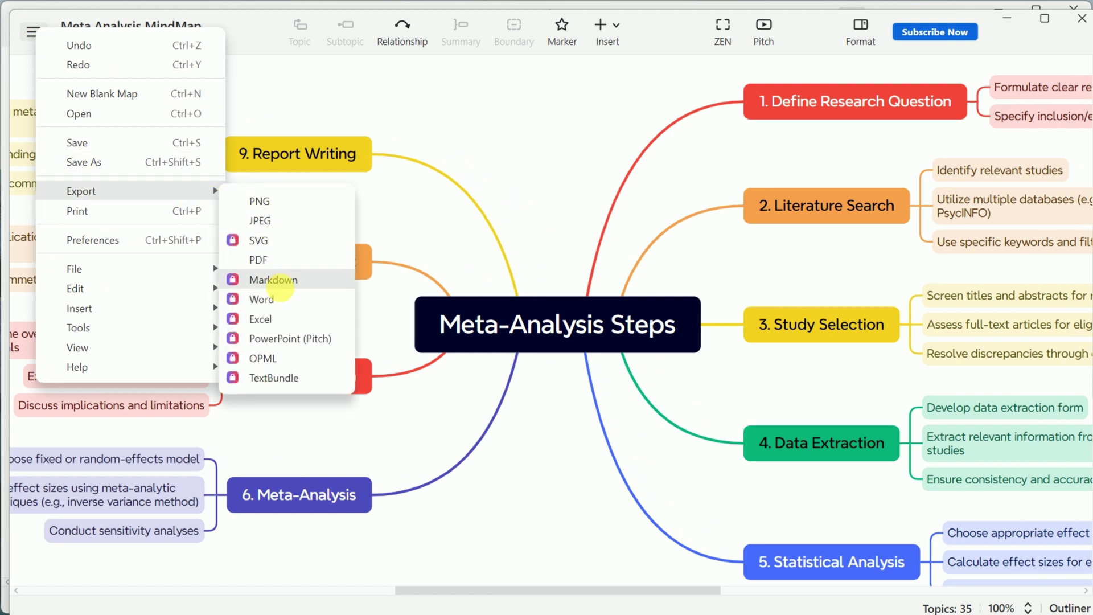
click(277, 220)
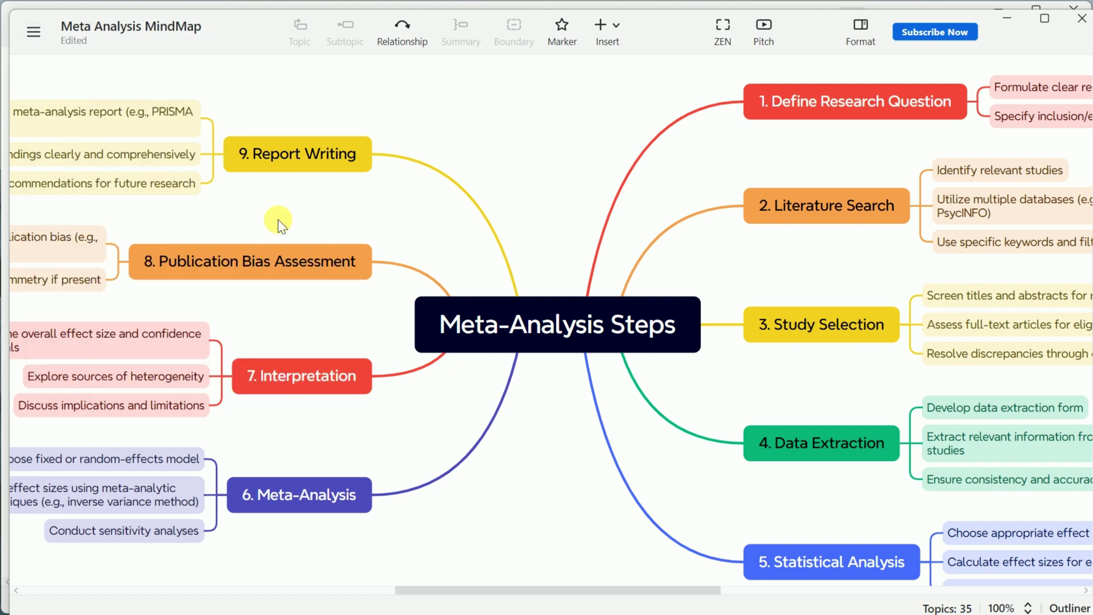
click(741, 546)
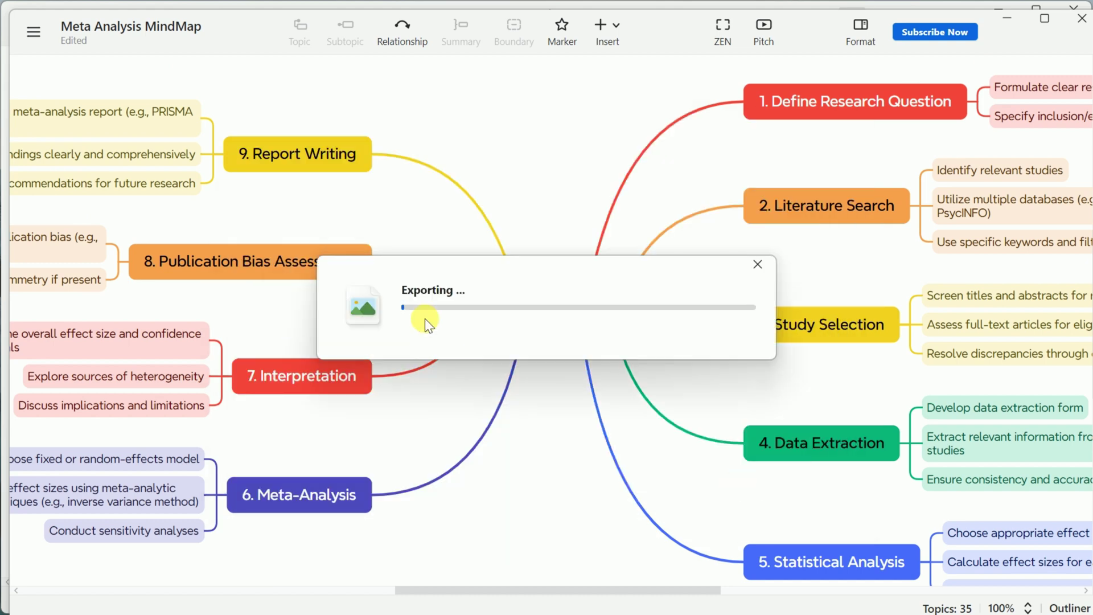
text(Mind Map)
click(428, 391)
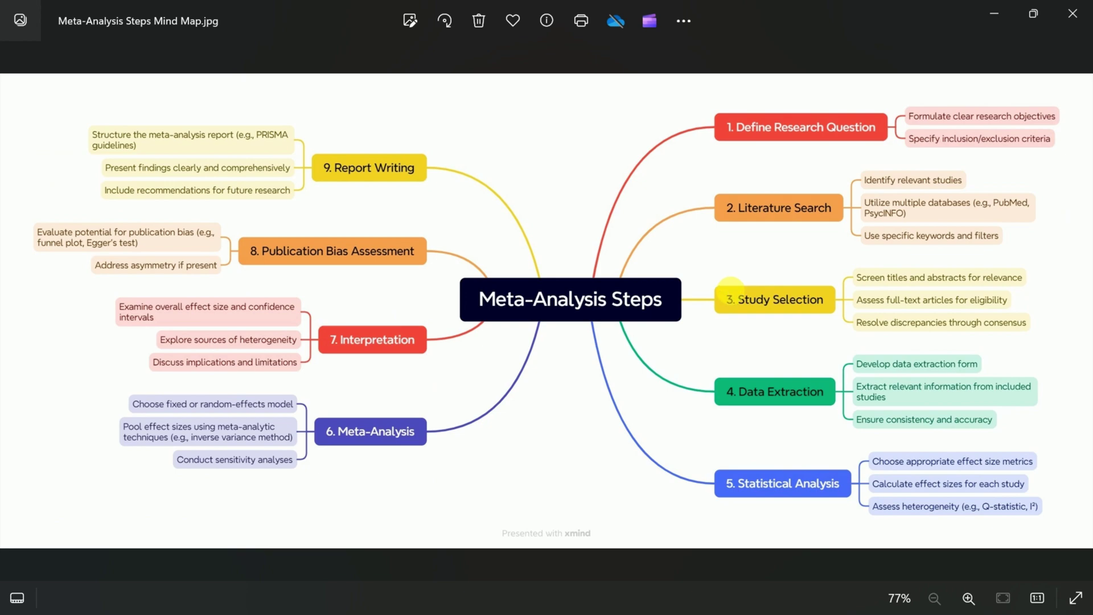
scroll(730, 284, up, 5)
scroll(734, 298, down, 5)
scroll(105, 233, up, 5)
scroll(120, 215, down, 3)
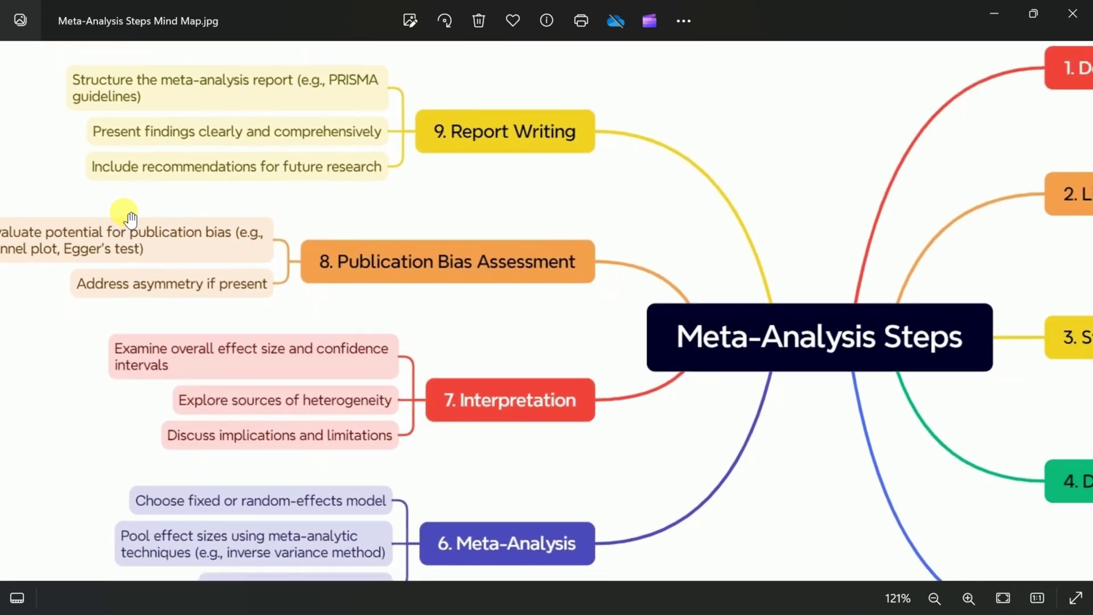
scroll(130, 218, down, 3)
scroll(1059, 267, up, 2)
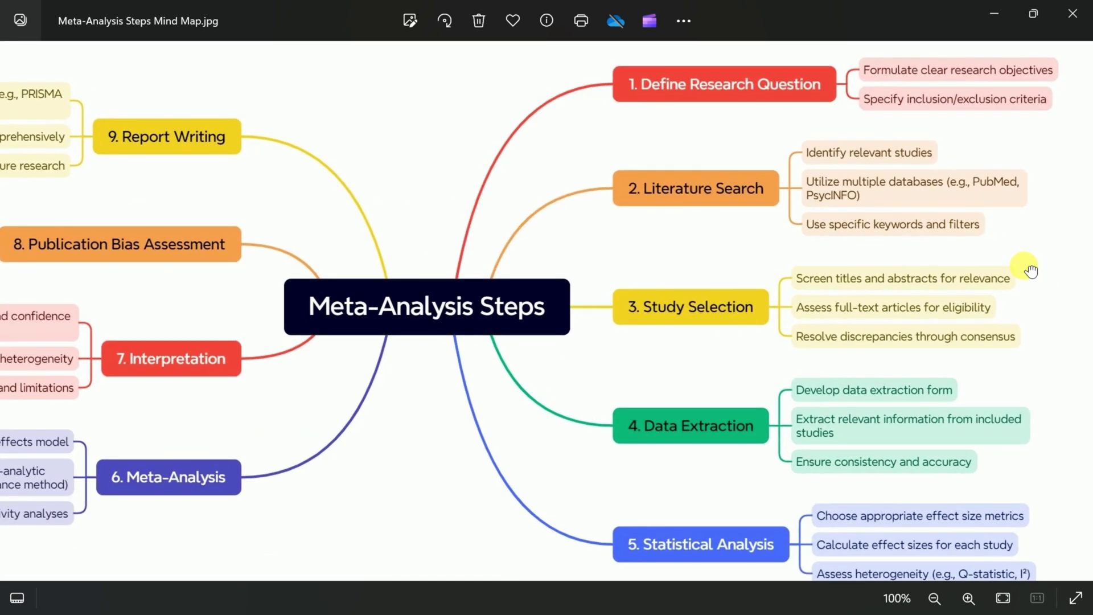